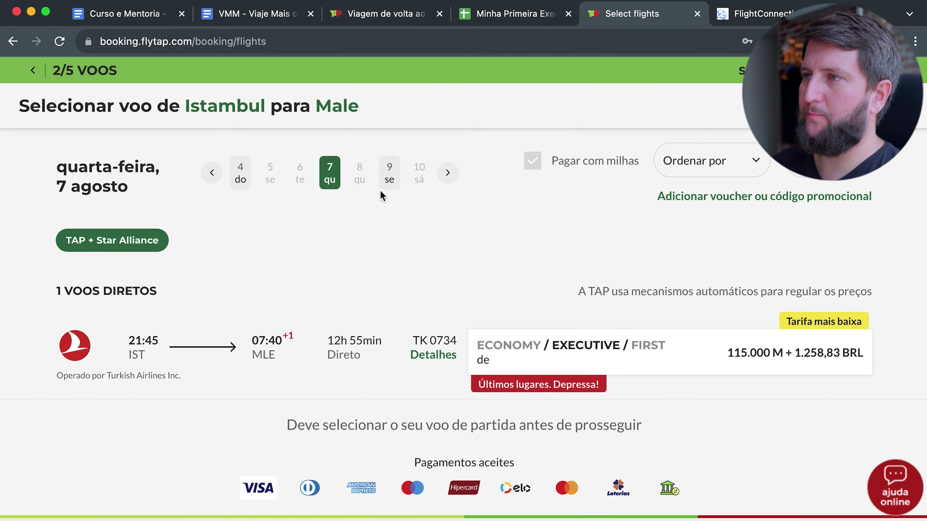
- Check the Istambul to Male flight availability on 9 August and 10 August
left_click(389, 173)
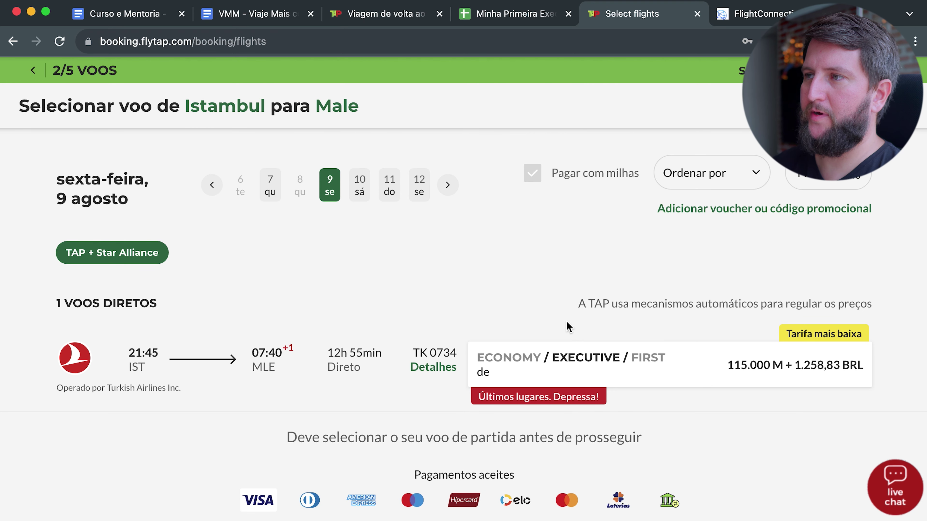
left_click(368, 192)
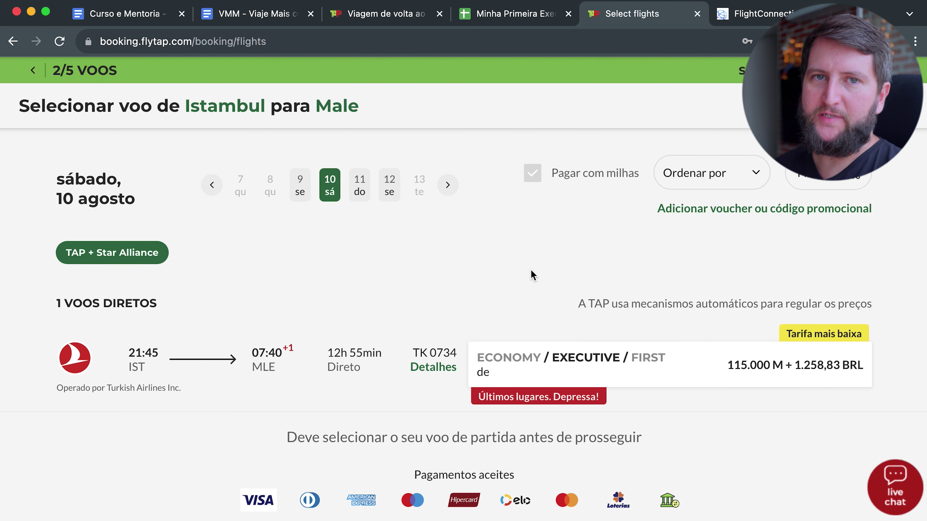
- Switch to the itinerary spreadsheet and review the stay before the Maldivas–Melbourne leg and its flights, destination, connection and departure cells
left_click(515, 22)
left_click(214, 230)
left_click(77, 229)
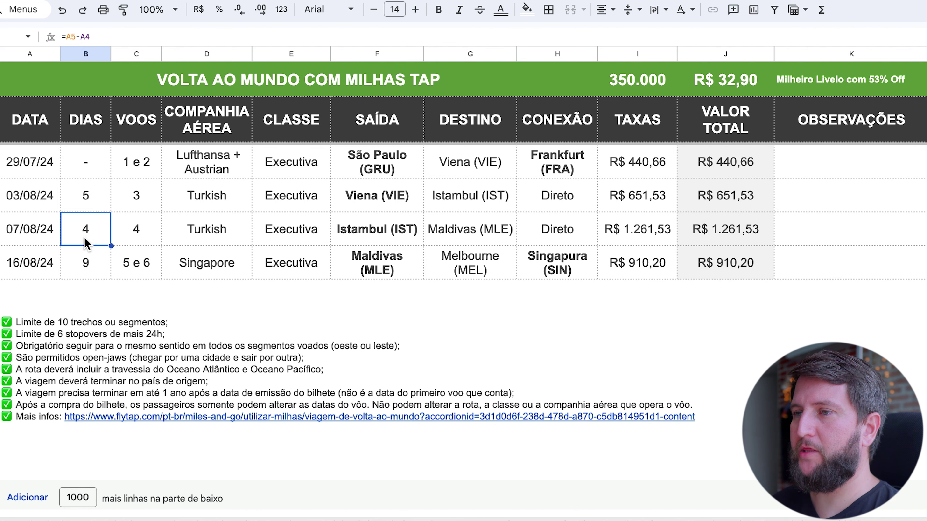
left_click(143, 274)
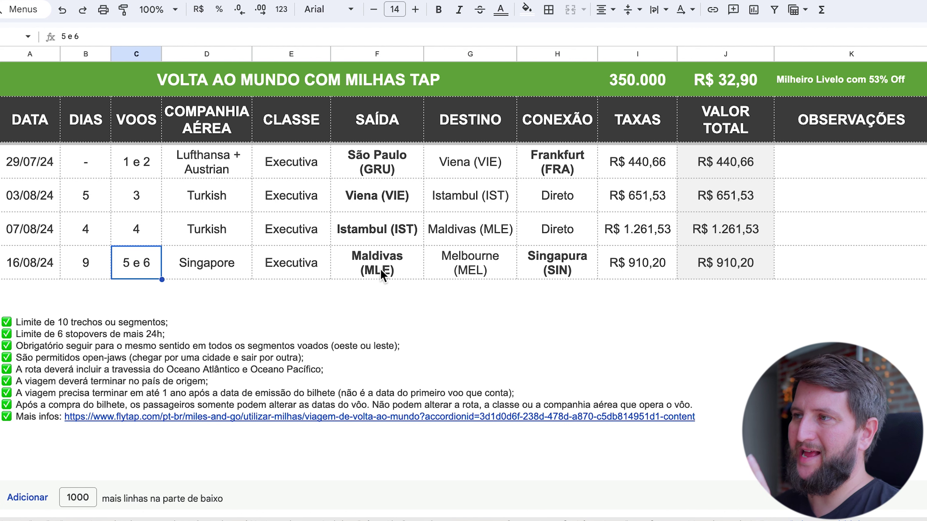
left_click(451, 268)
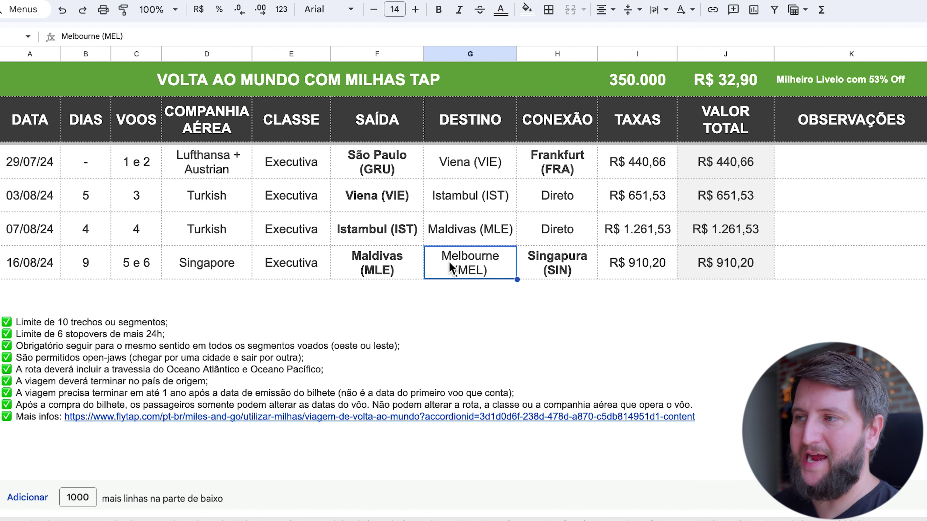
left_click(538, 272)
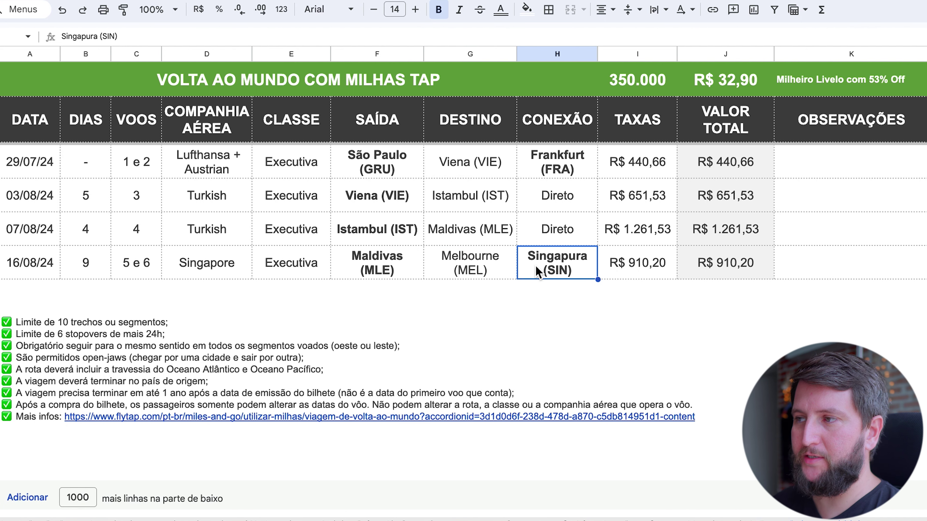
left_click(414, 267)
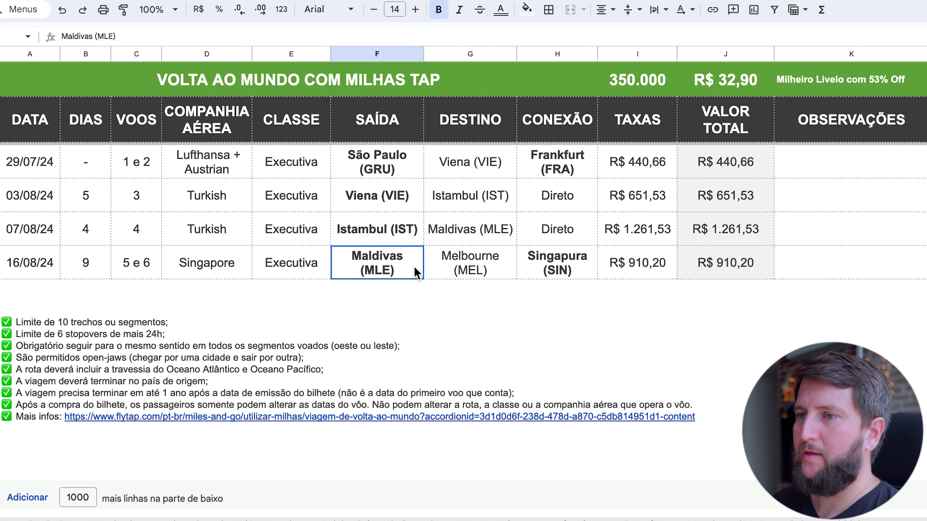
- Check the Maldivas leg's departure date and search TAP one-way miles flights from Male (MLE) to Melbourne (MEL) on 16/08/2024
left_click(48, 266)
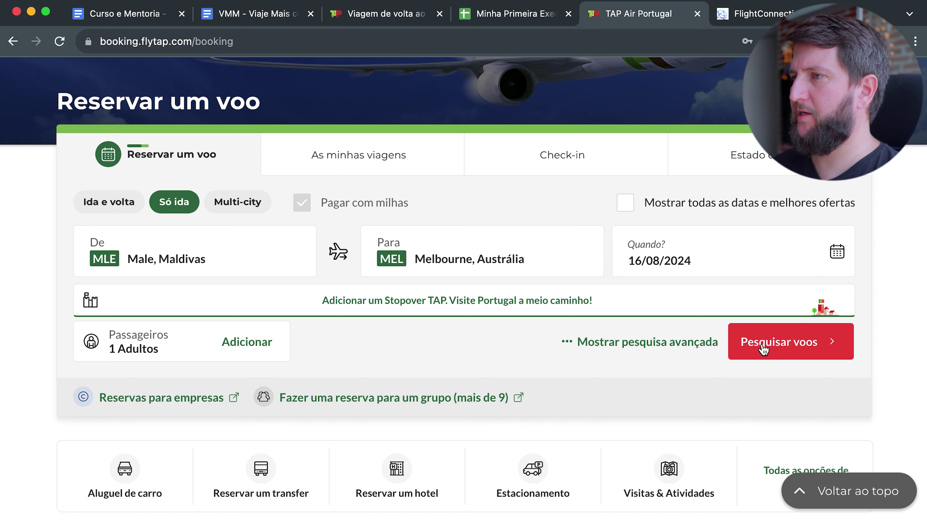
left_click(761, 344)
- Switch to FlightConnections and look up Star Alliance routes from Istanbul (IST) to Melbourne (MEL)
left_click(741, 14)
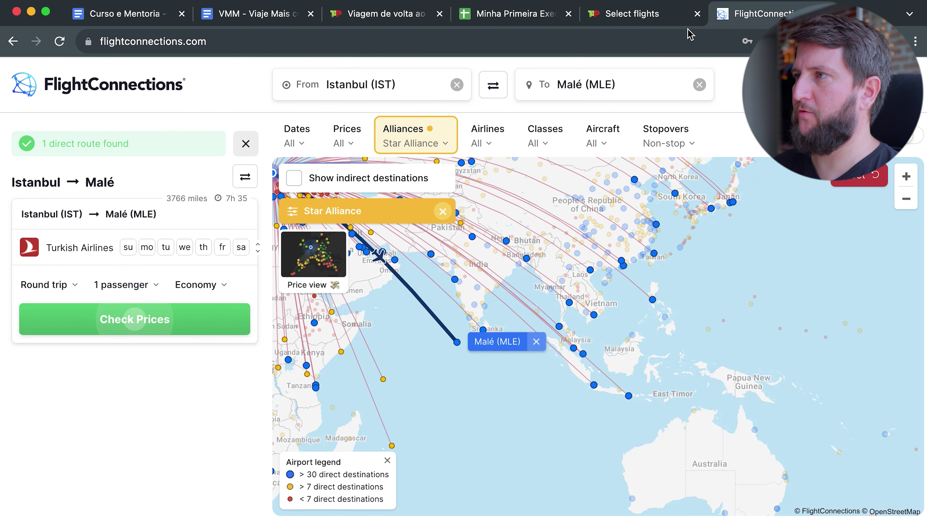
left_click(492, 85)
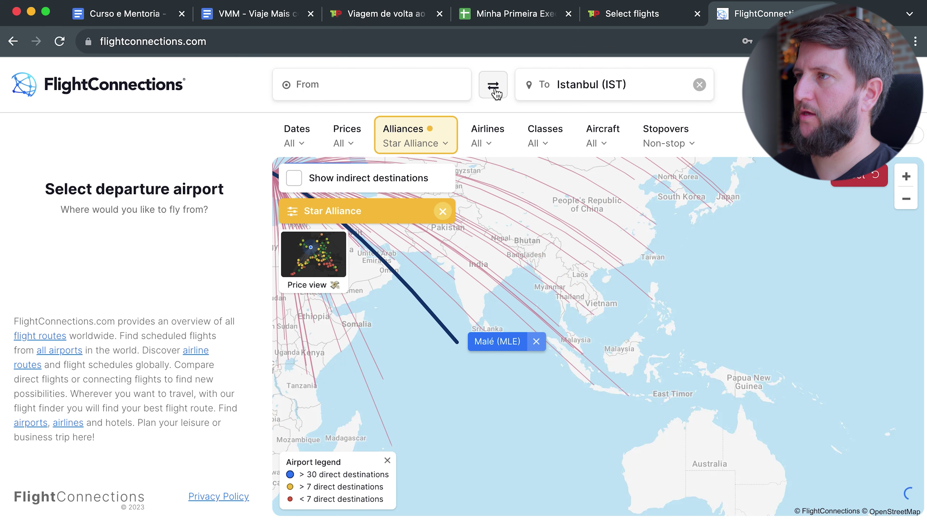
left_click(544, 85)
type("M")
key("BackSpace")
type("MEL")
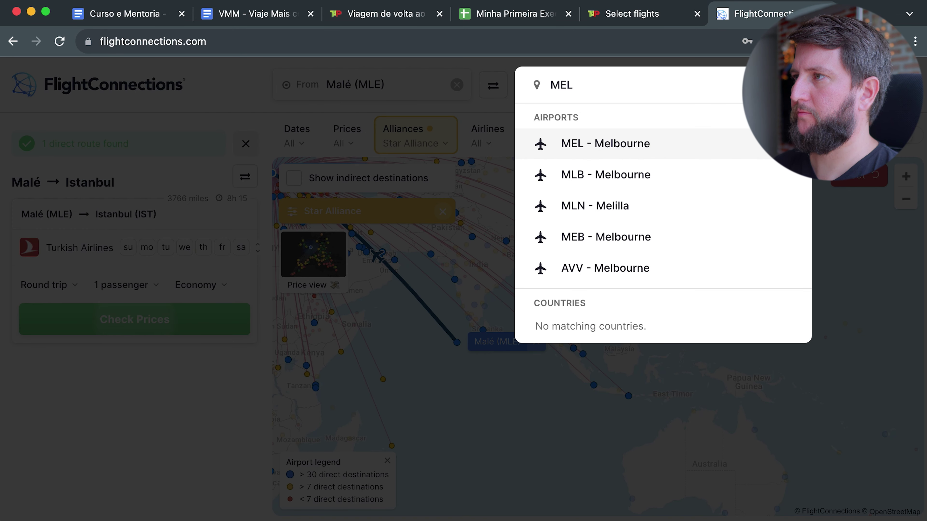
left_click(595, 149)
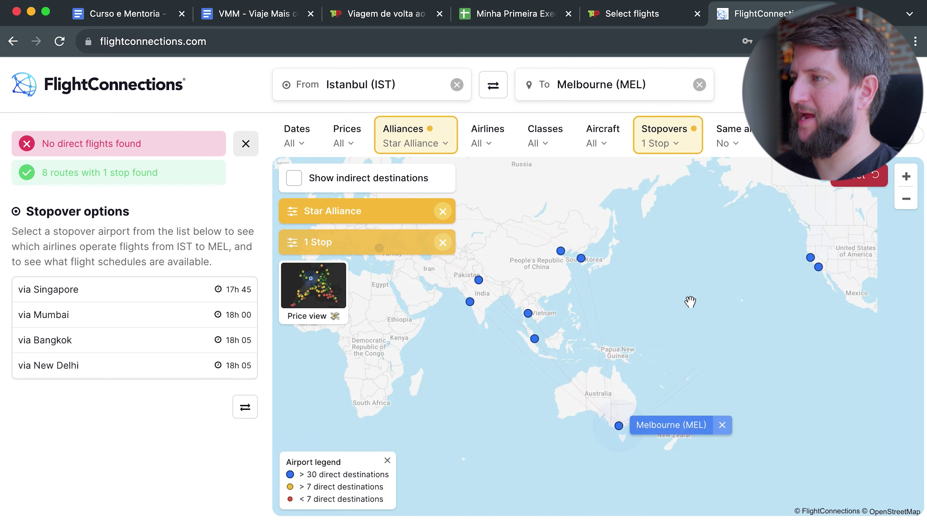
- Preview the one-stop routes to Melbourne on the map and show the connection via Singapore
left_click_drag(688, 285, 653, 298)
mouse_move(585, 440)
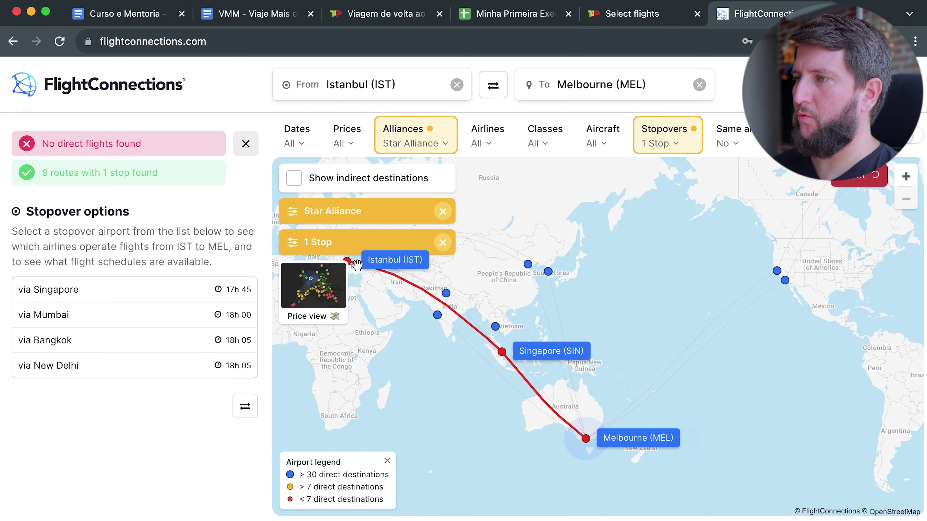
mouse_move(502, 353)
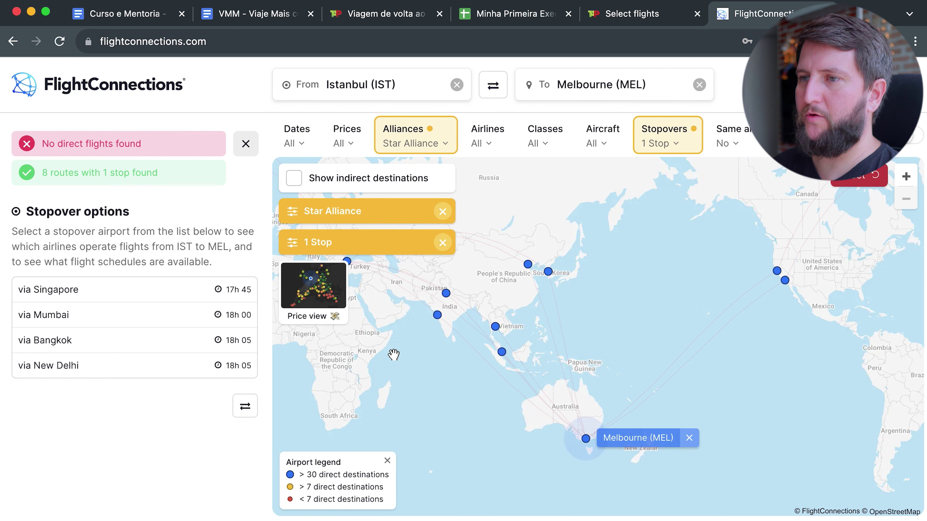
left_click(125, 287)
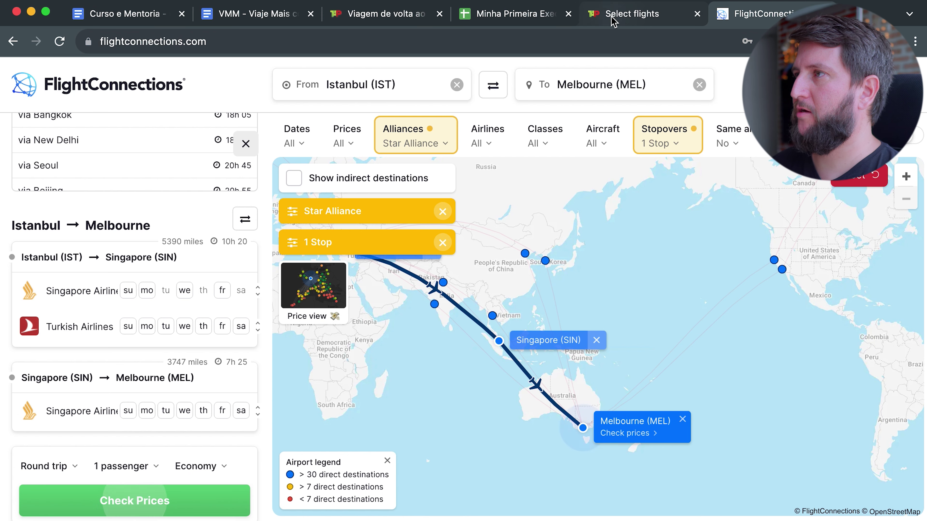
- Return to the TAP results and inspect the fare options of the 23:25 Male to Melbourne flight on 16 August
left_click(620, 14)
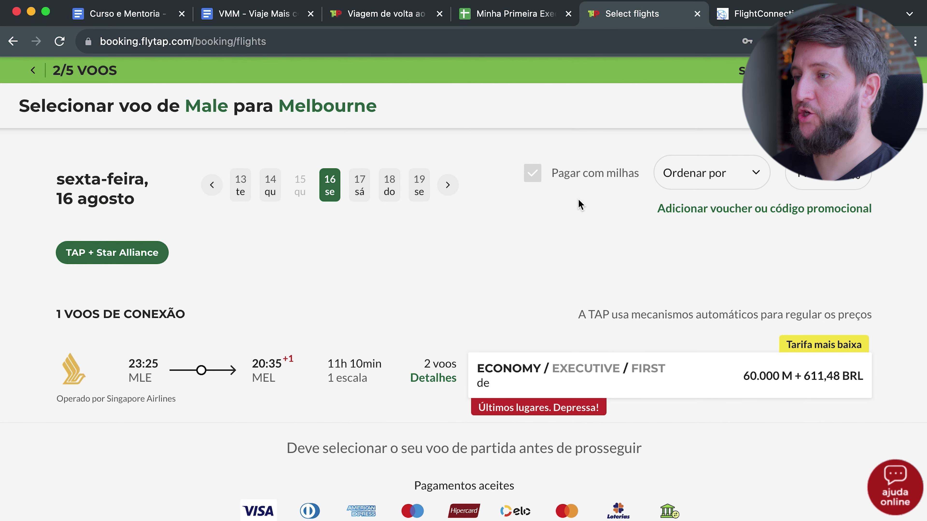
scroll(576, 202, "up", 2)
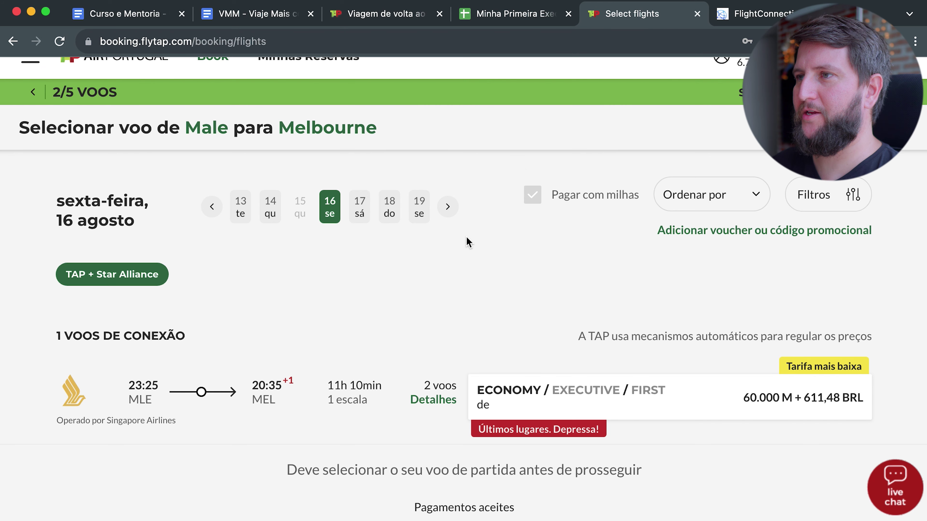
scroll(467, 238, "down", 2)
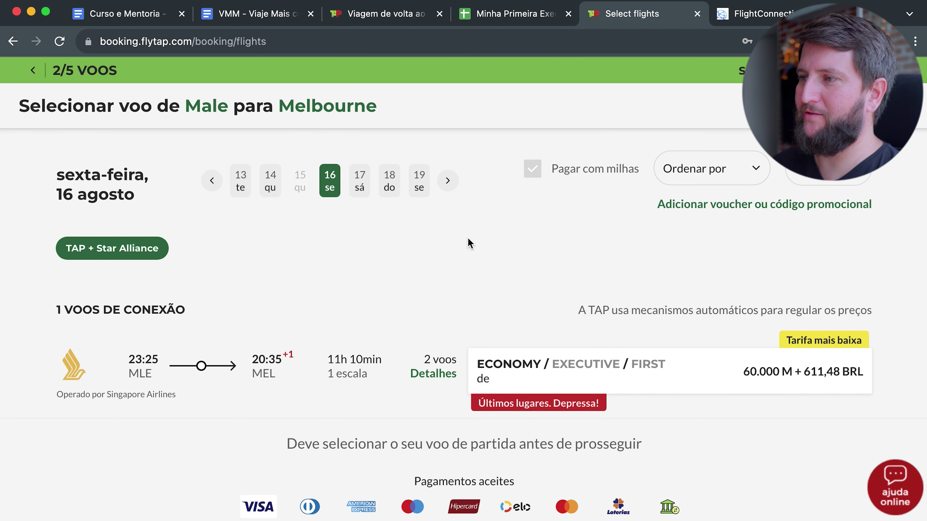
left_click(610, 374)
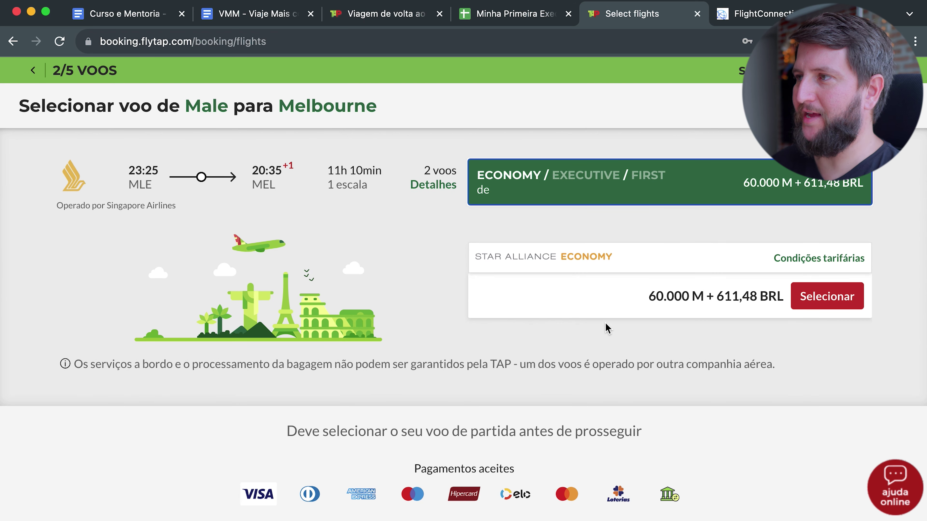
scroll(605, 323, "up", 1)
left_click(593, 238)
scroll(573, 213, "up", 1)
scroll(572, 212, "up", 2)
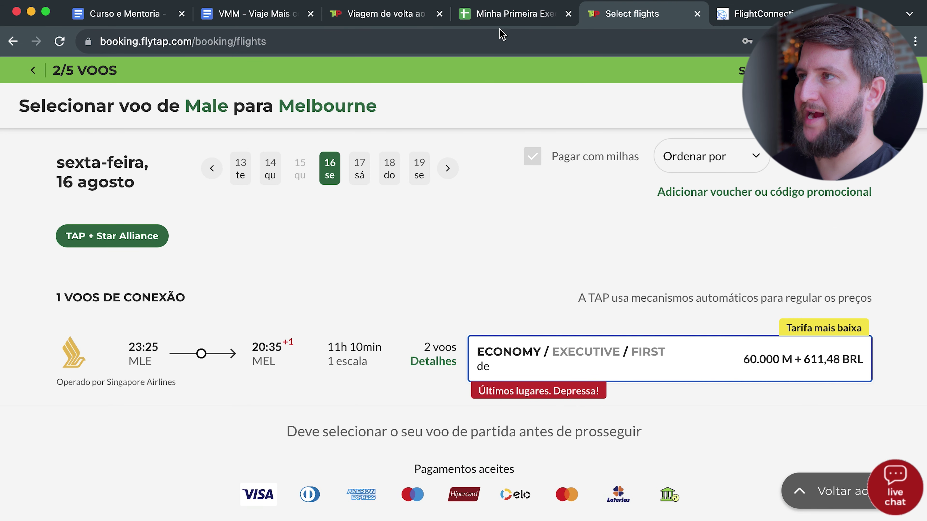
- Compare with the itinerary spreadsheet and check the 17 August Male to Melbourne flights for executive class availability
left_click(503, 16)
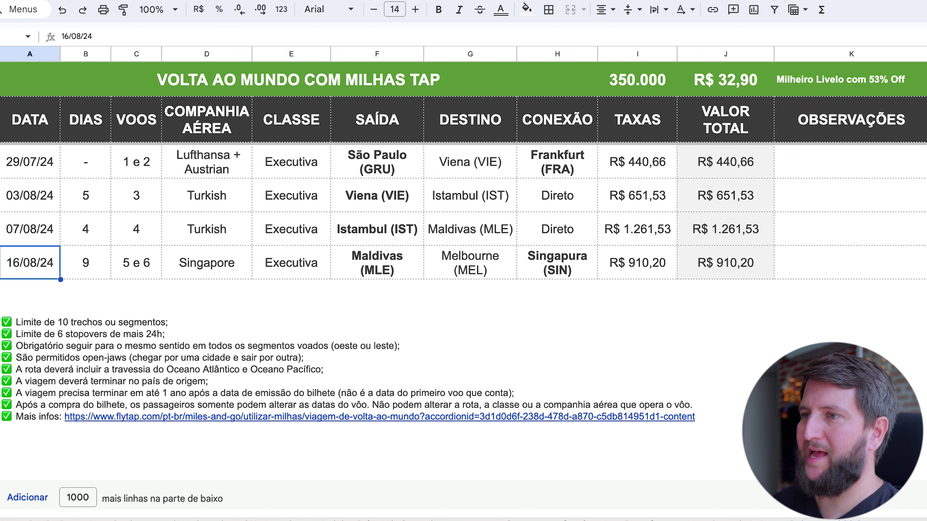
left_click(605, 22)
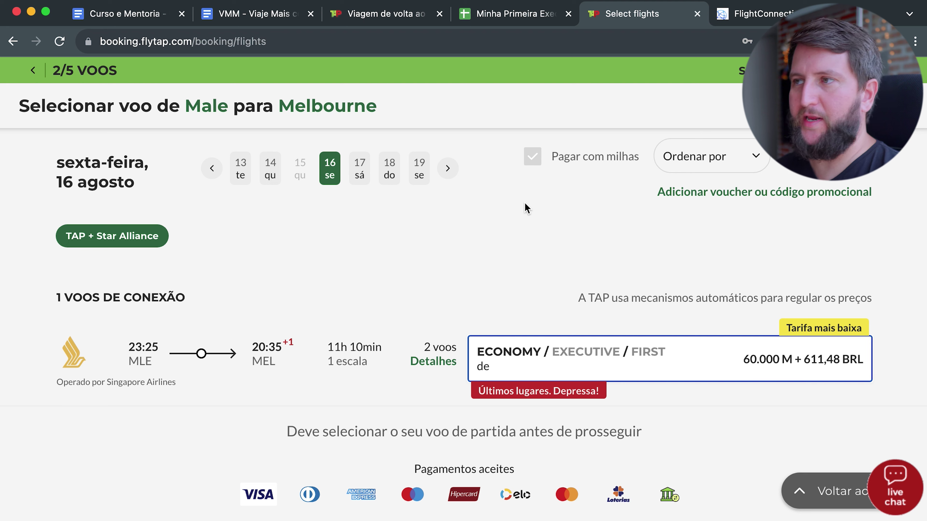
left_click(359, 169)
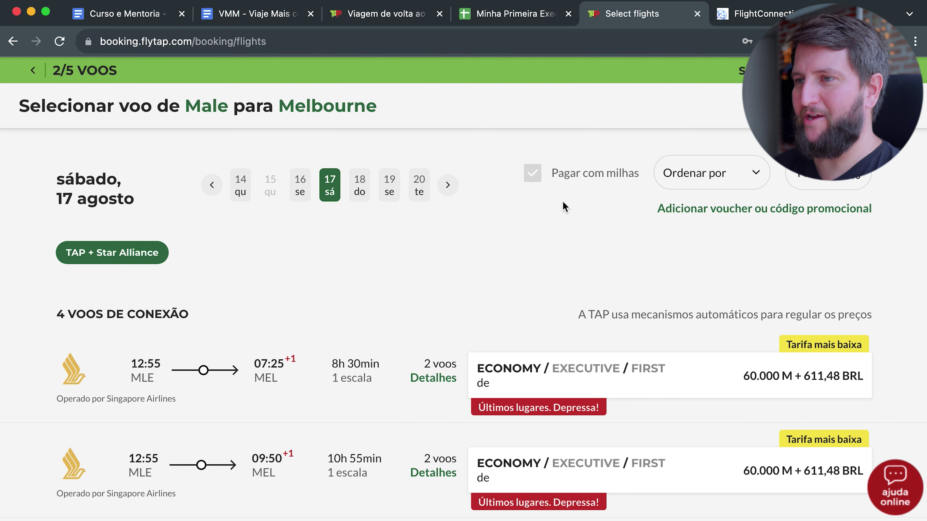
scroll(591, 252, "down", 9)
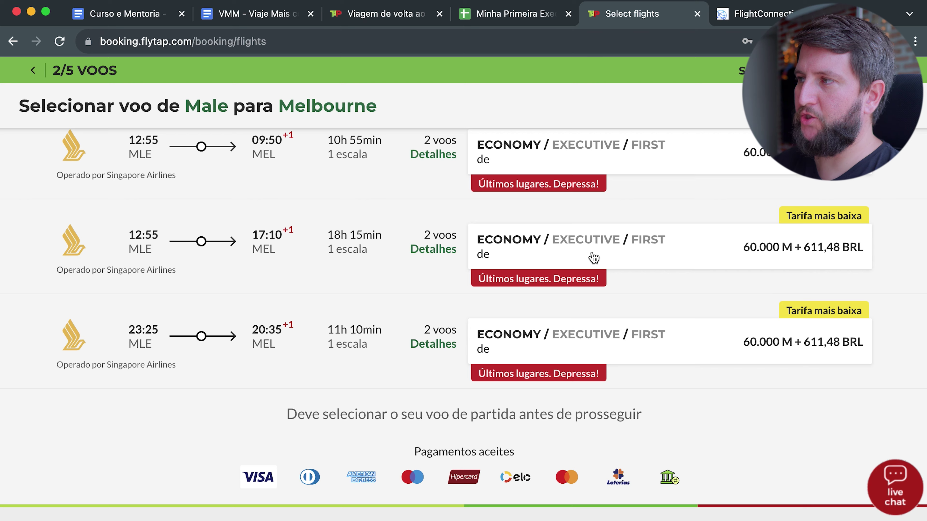
scroll(593, 257, "up", 10)
- Check the 18 August Male to Melbourne flights and expand the fares of the 23:25–06:00 flight offering executive class
left_click(360, 231)
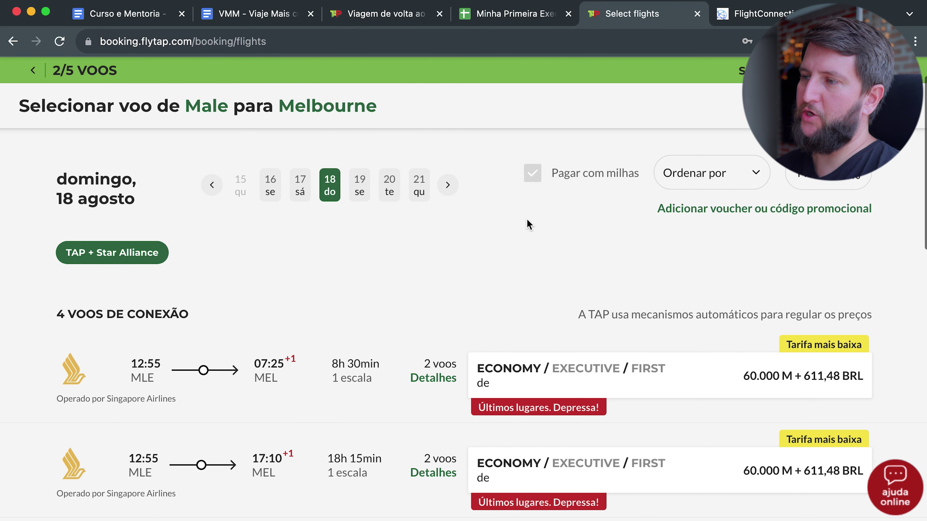
scroll(569, 294, "down", 8)
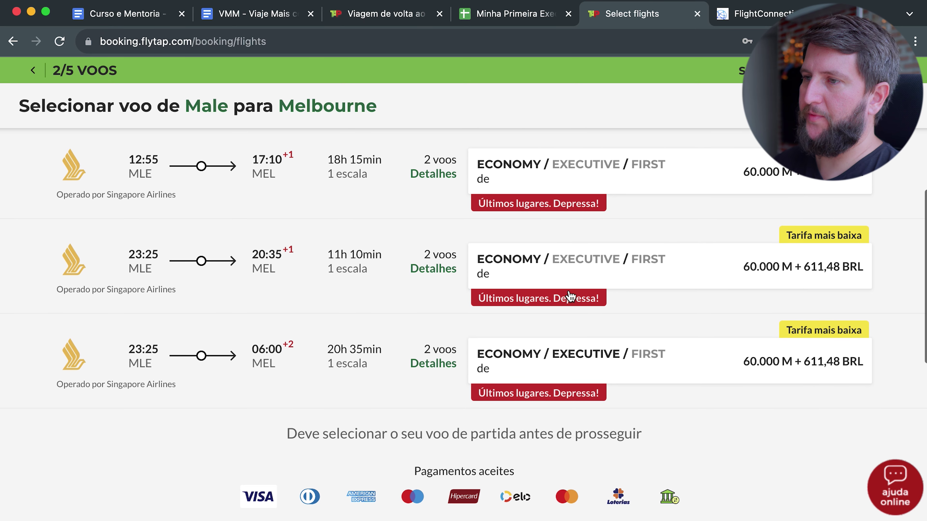
scroll(570, 297, "up", 7)
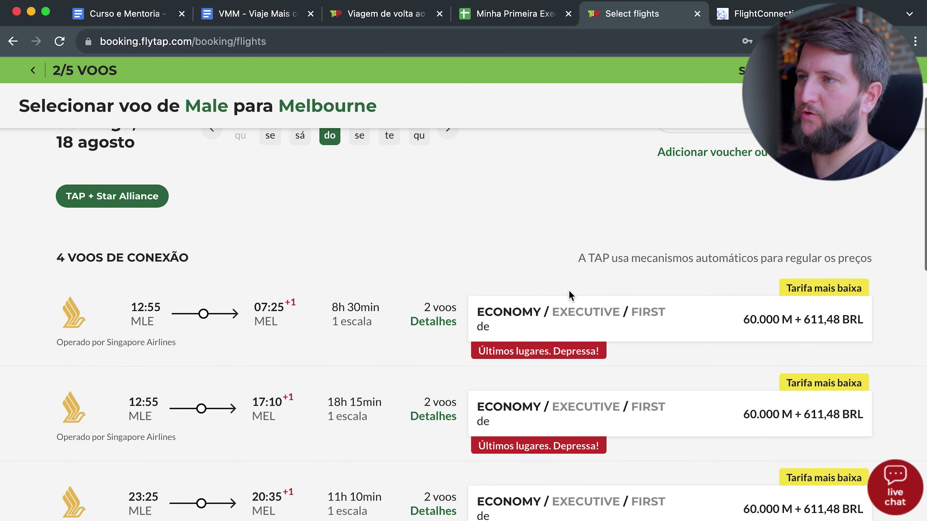
scroll(570, 297, "up", 2)
scroll(570, 297, "down", 5)
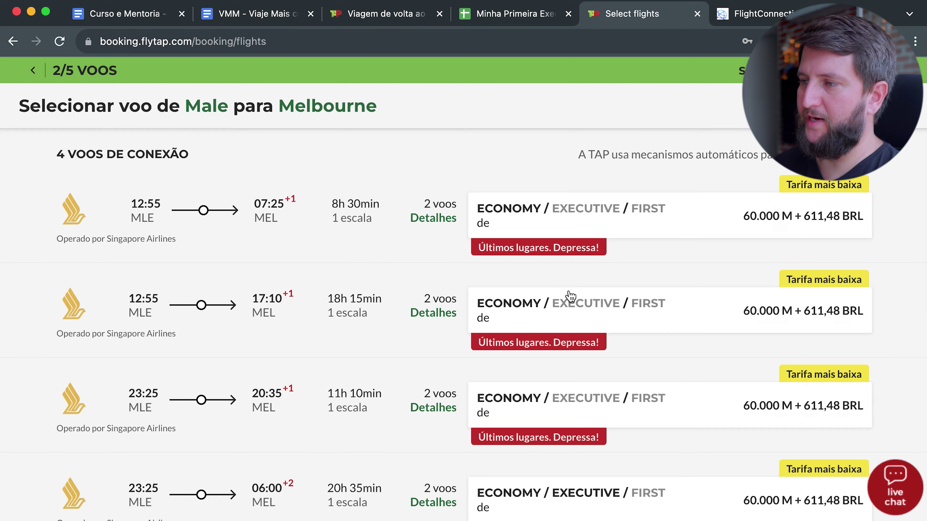
scroll(570, 296, "down", 5)
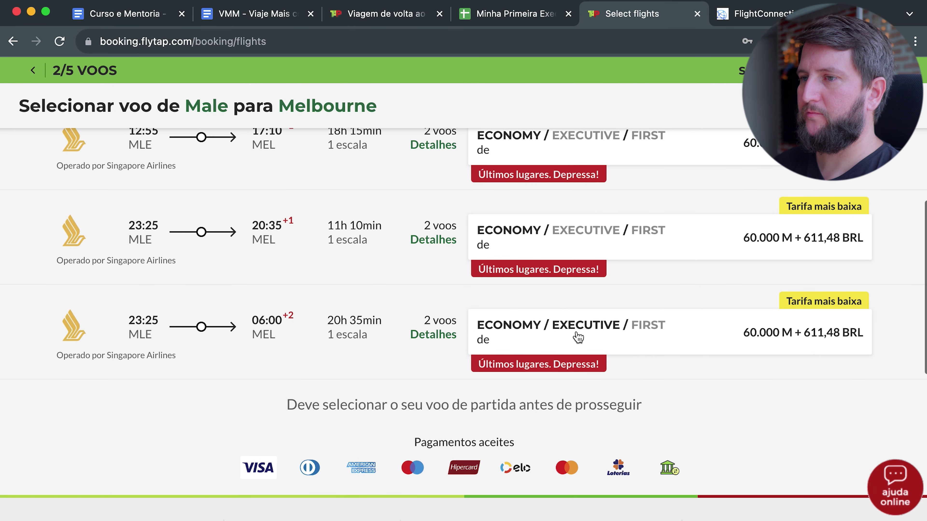
left_click(585, 347)
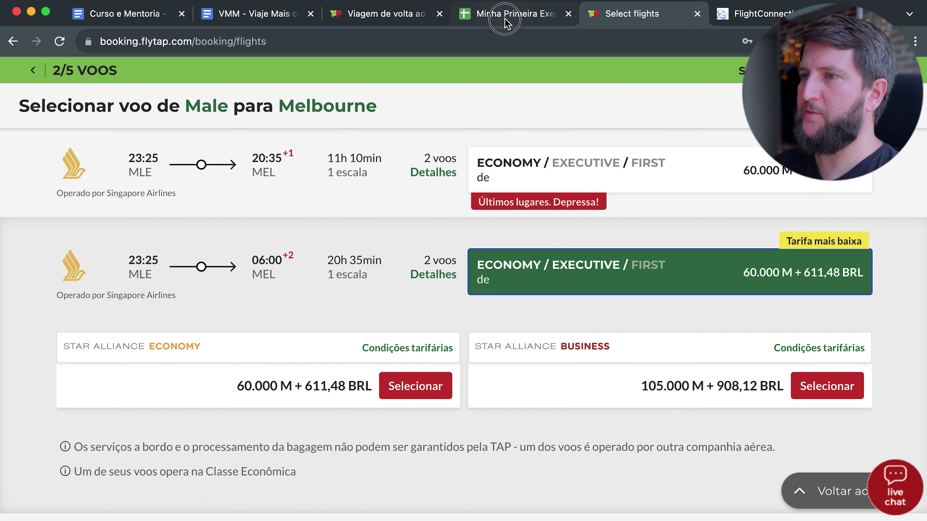
- Update the departure date of the Maldivas (MLE) to Melbourne (MEL) row in the itinerary spreadsheet
left_click(505, 15)
double_click(29, 269)
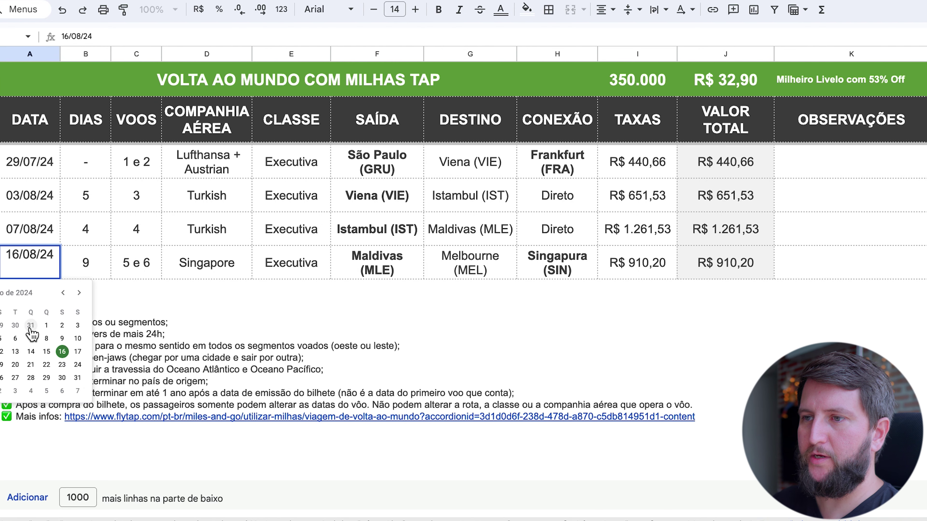
left_click(1, 364)
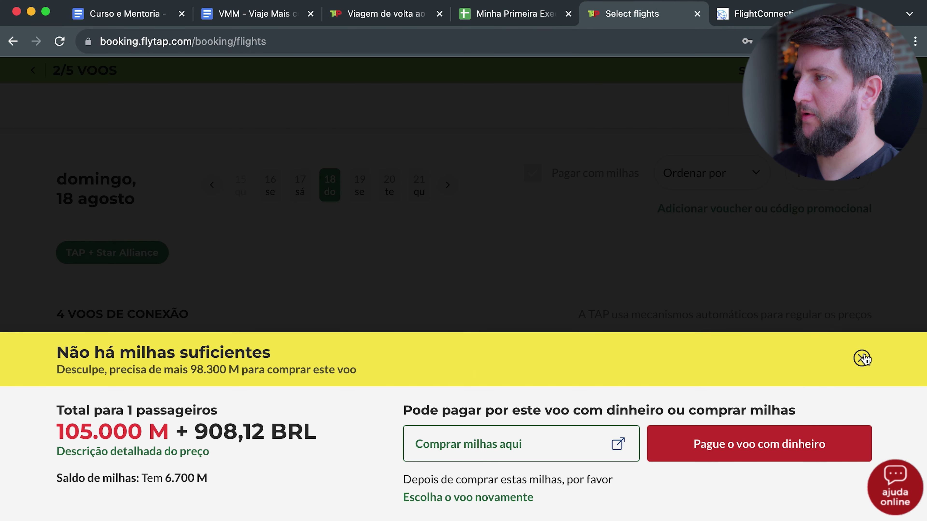
- Dismiss the insufficient-miles notice and open the details of the 23:25–06:00 Male to Melbourne flight
left_click(861, 359)
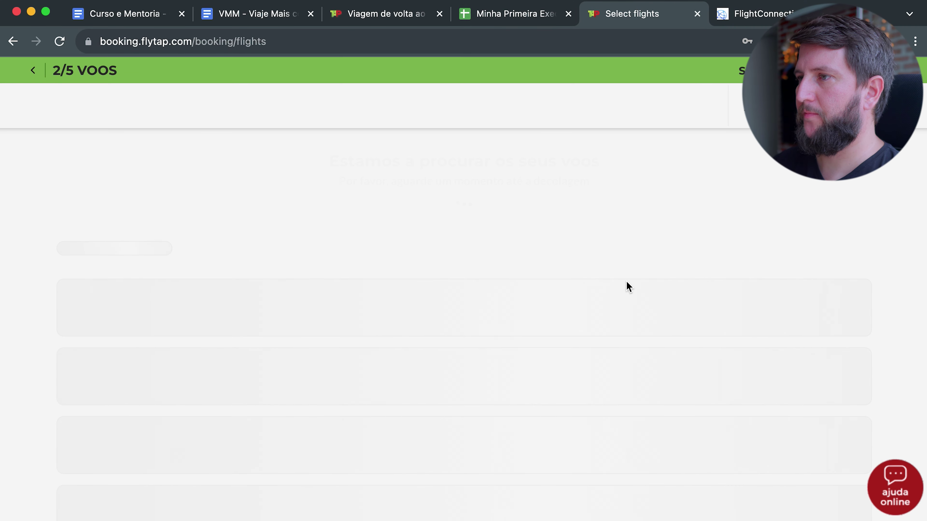
scroll(575, 260, "down", 5)
left_click(617, 323)
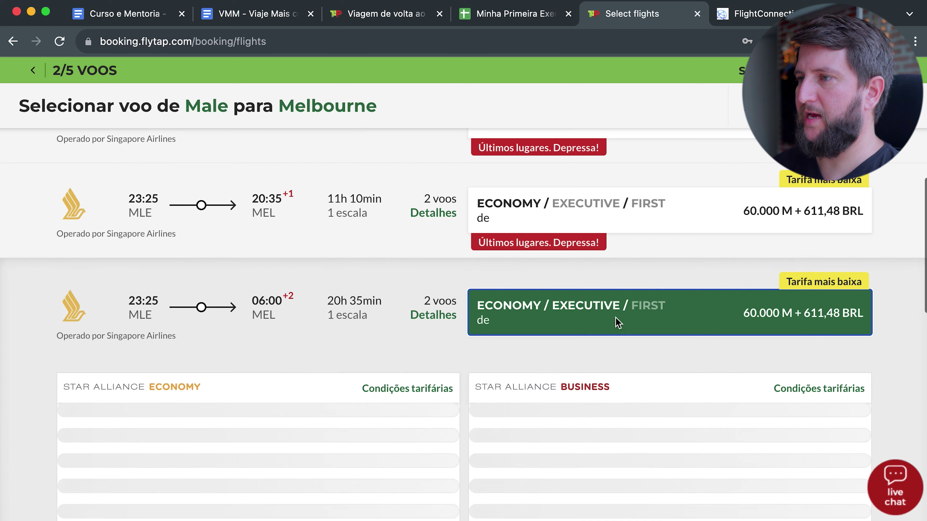
scroll(584, 311, "down", 3)
left_click(446, 185)
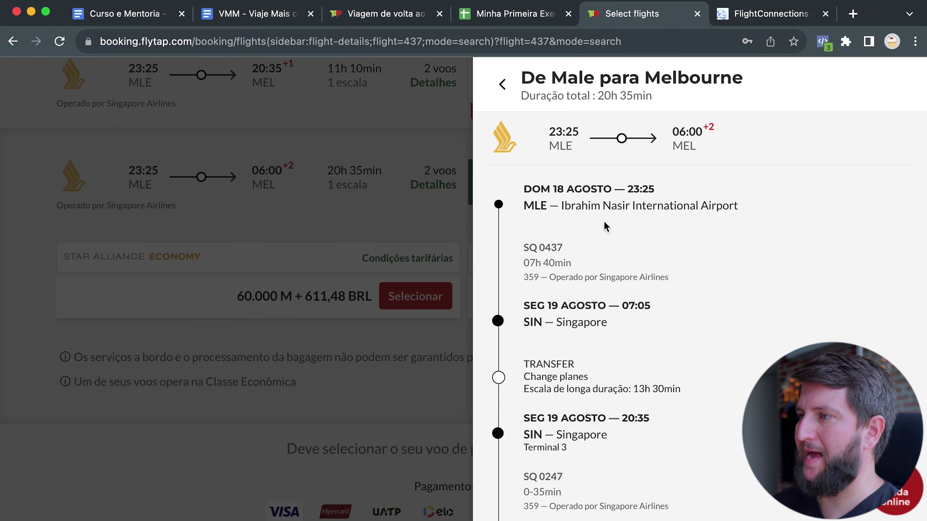
- Examine the segments of the 18 August Male to Melbourne flight, including the layover in Singapore and the aircraft used
scroll(604, 220, "down", 5)
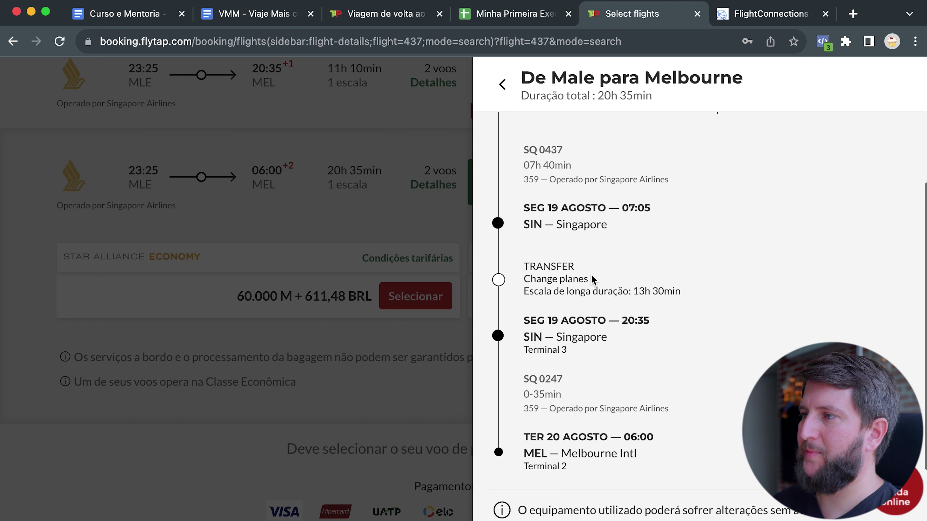
left_click_drag(622, 291, 634, 291)
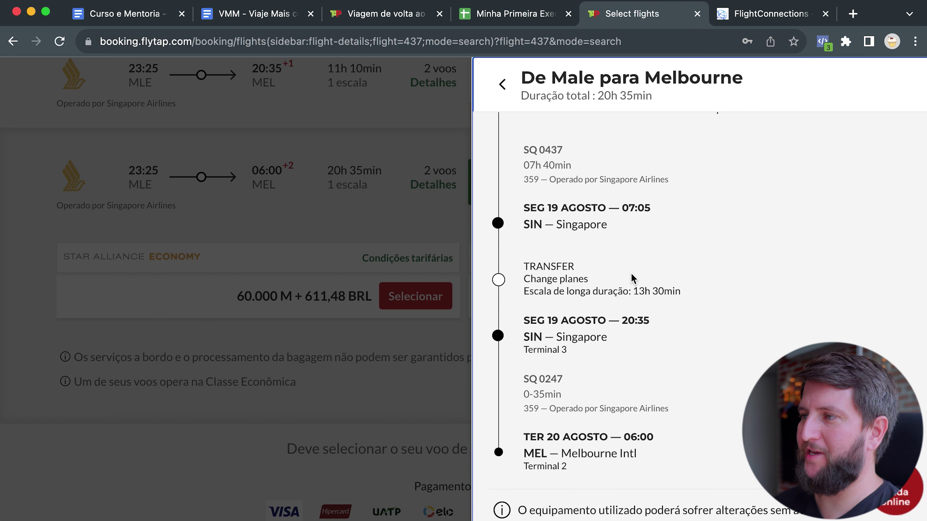
left_click_drag(639, 291, 703, 292)
scroll(704, 295, "down", 3)
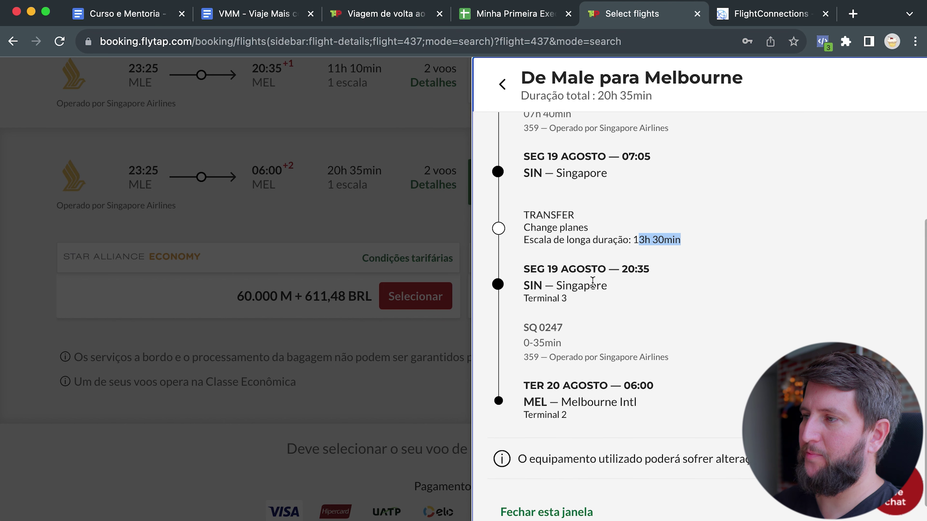
left_click_drag(608, 363, 660, 357)
left_click(641, 361)
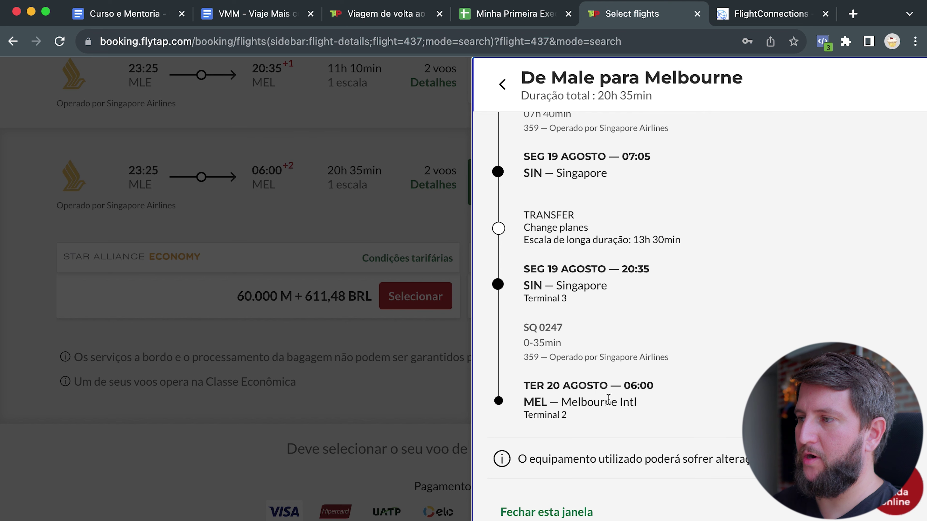
scroll(661, 356, "up", 3)
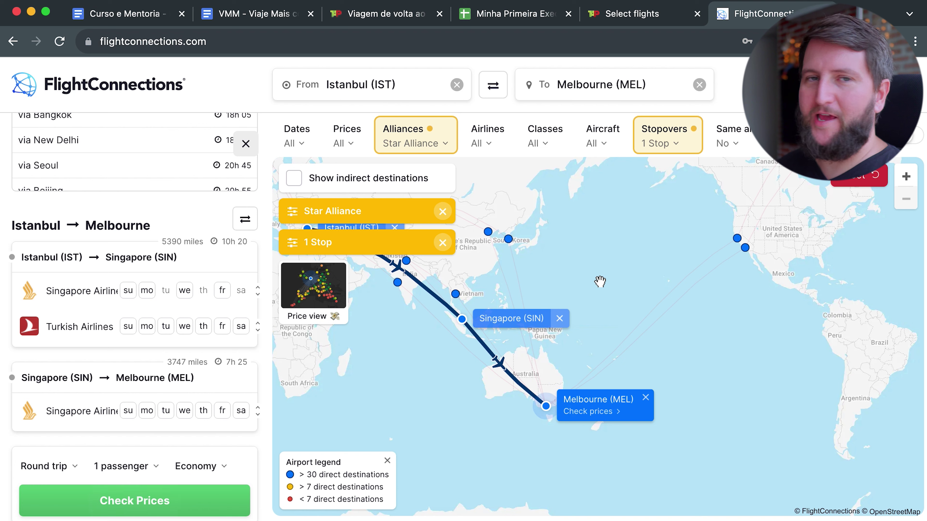
- Switch to FlightConnections, clear the Istanbul to Melbourne route, and set Auckland (AKL) as the departure airport
mouse_move(629, 278)
left_mouse_down()
mouse_move(620, 252)
mouse_move(627, 268)
left_mouse_up()
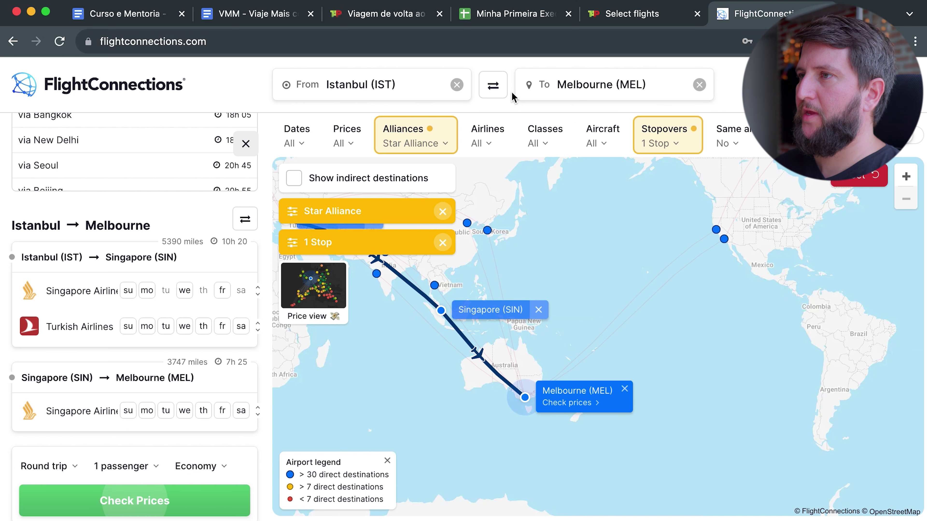
left_click(699, 85)
left_click(455, 86)
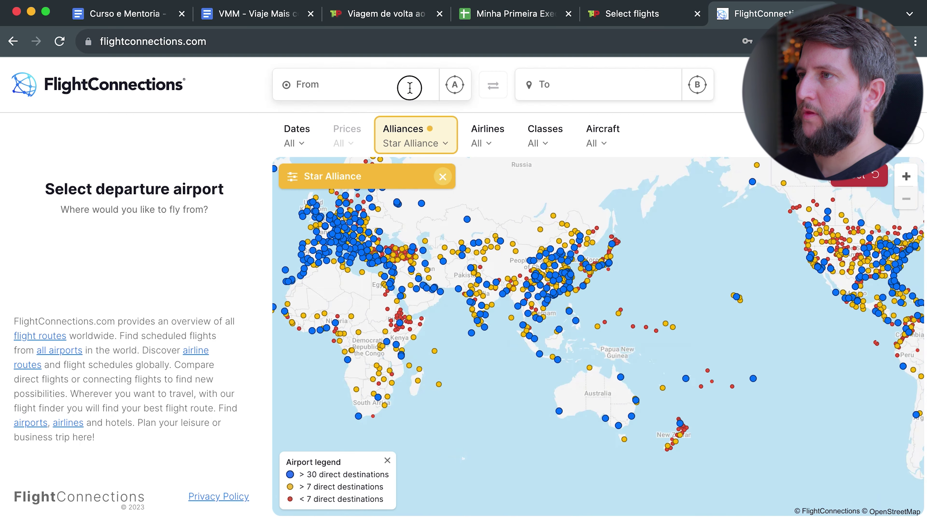
left_click(408, 87)
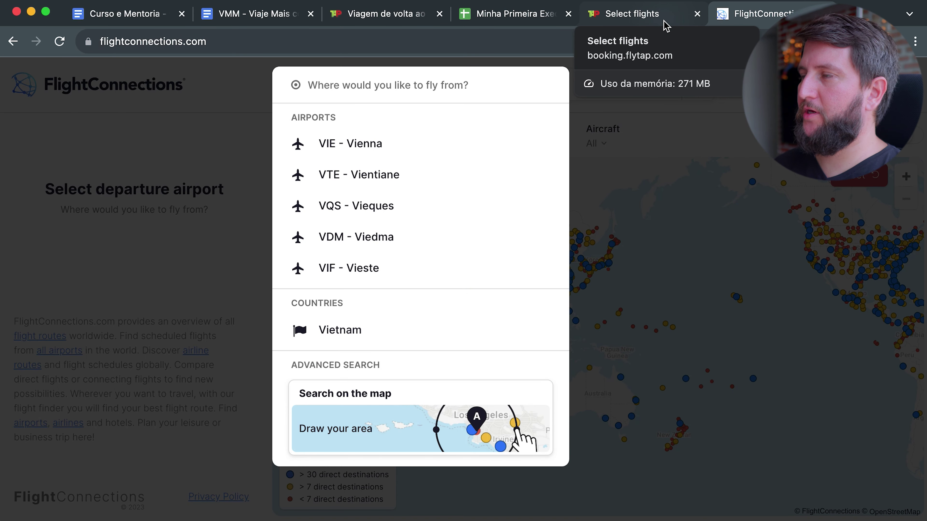
left_click(515, 14)
left_click(354, 310)
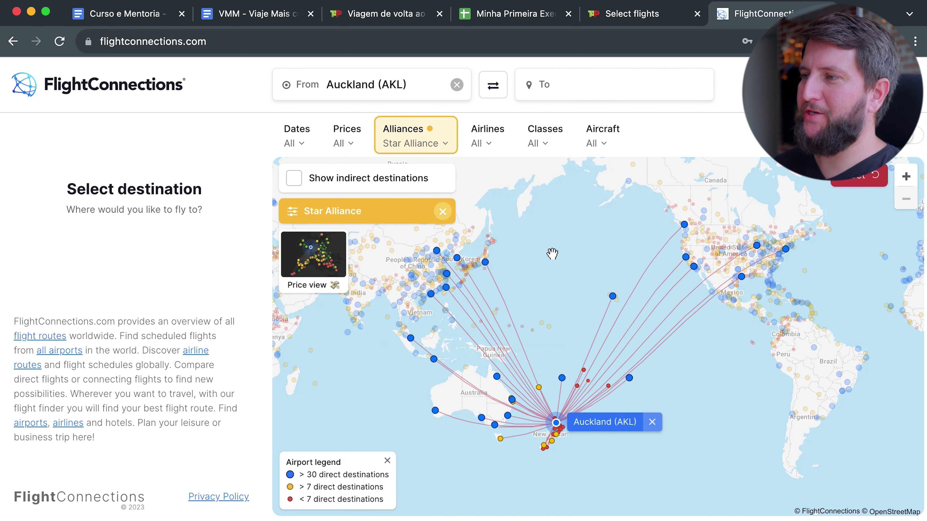
- Examine the Star Alliance direct routes from Auckland on the map, covering Oceania, the Pacific and North America
left_click_drag(564, 257, 566, 253)
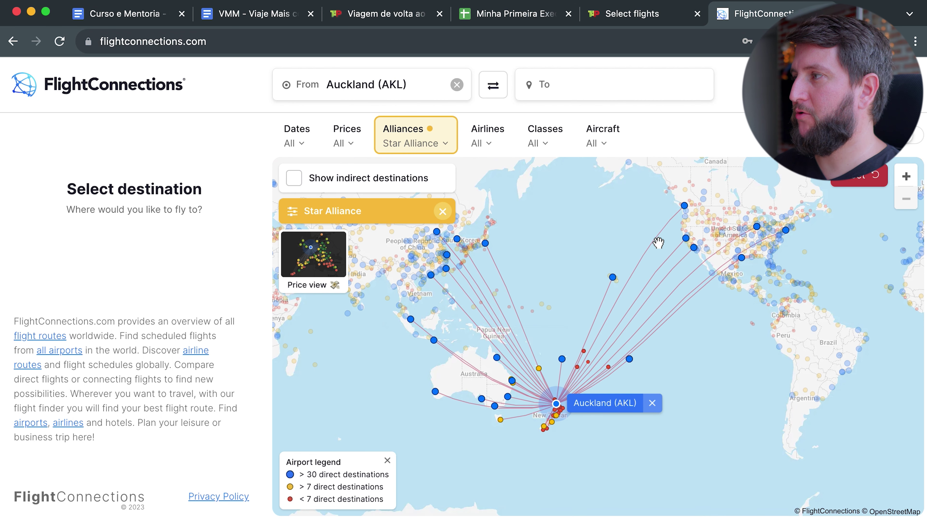
left_click(907, 177)
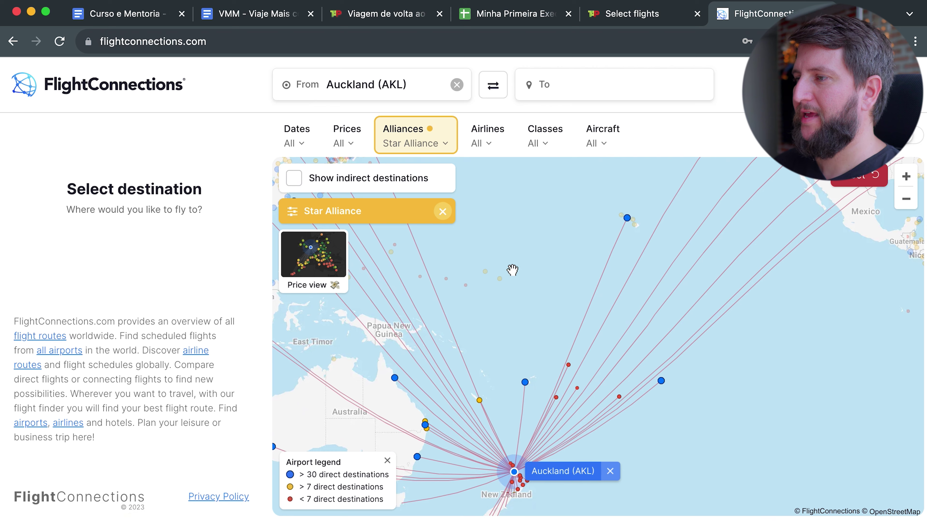
left_click_drag(525, 271, 550, 228)
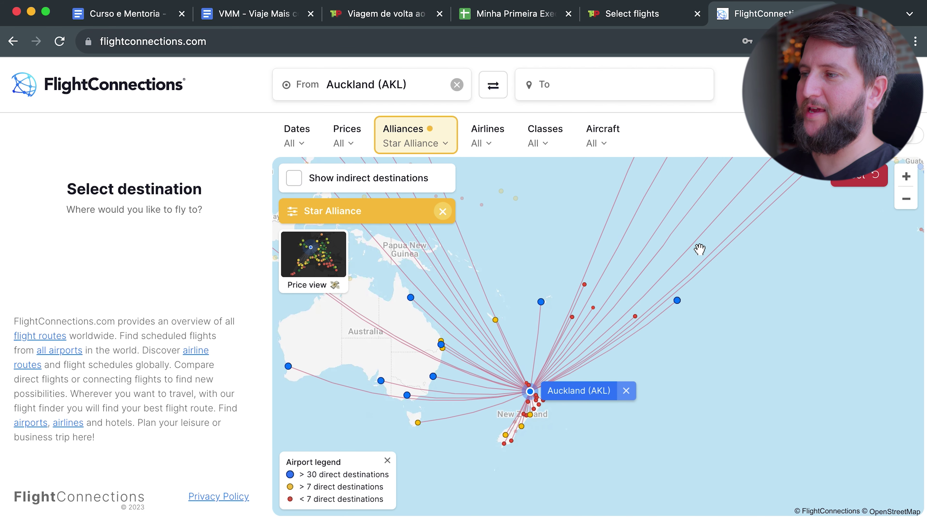
left_click_drag(745, 342, 748, 347)
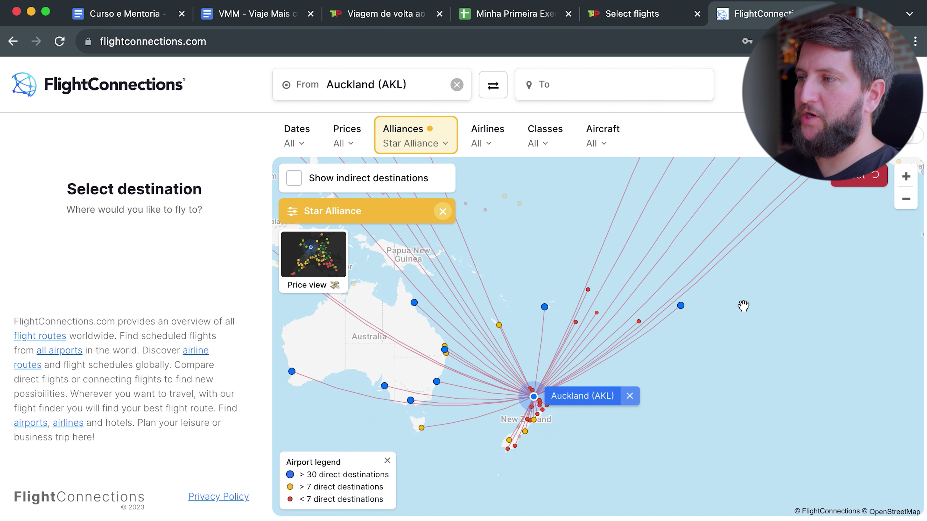
left_click_drag(743, 306, 757, 316)
left_click_drag(572, 248, 578, 278)
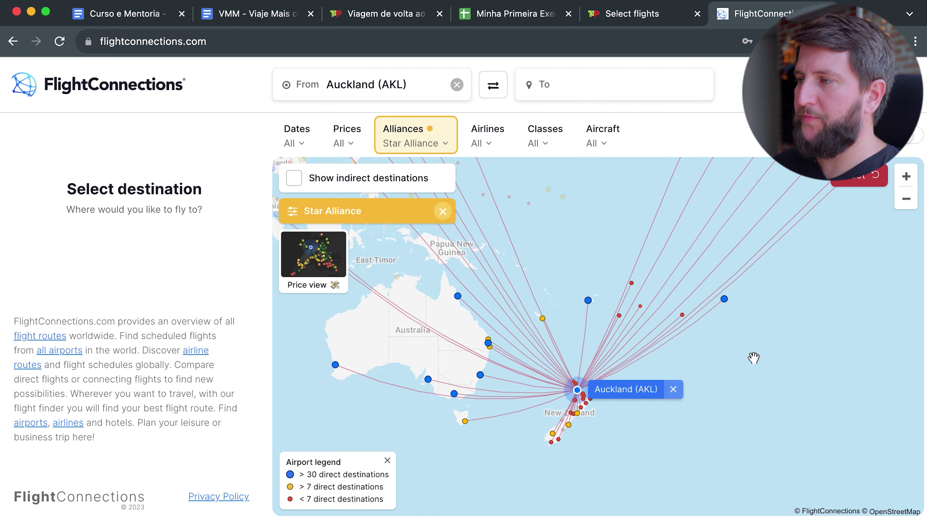
left_click_drag(755, 337, 747, 361)
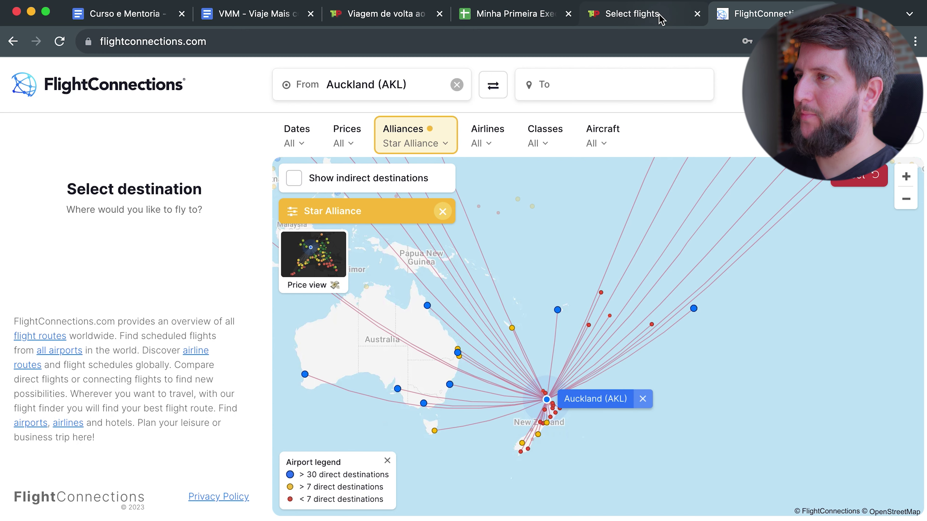
- Review the Auckland (AKL) to San Francisco (SFO) row and its open-jaw note in the itinerary spreadsheet
left_click(631, 13)
left_click(496, 14)
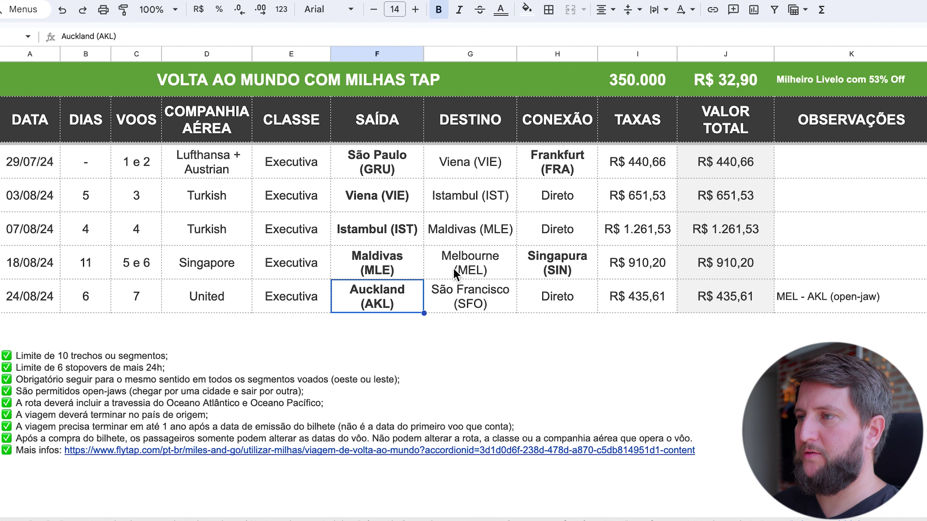
left_click(474, 302)
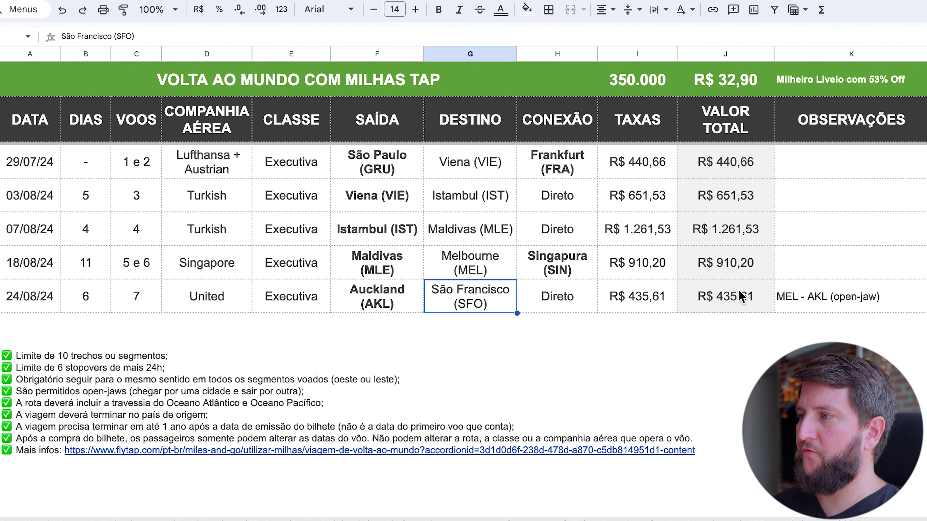
left_click(839, 298)
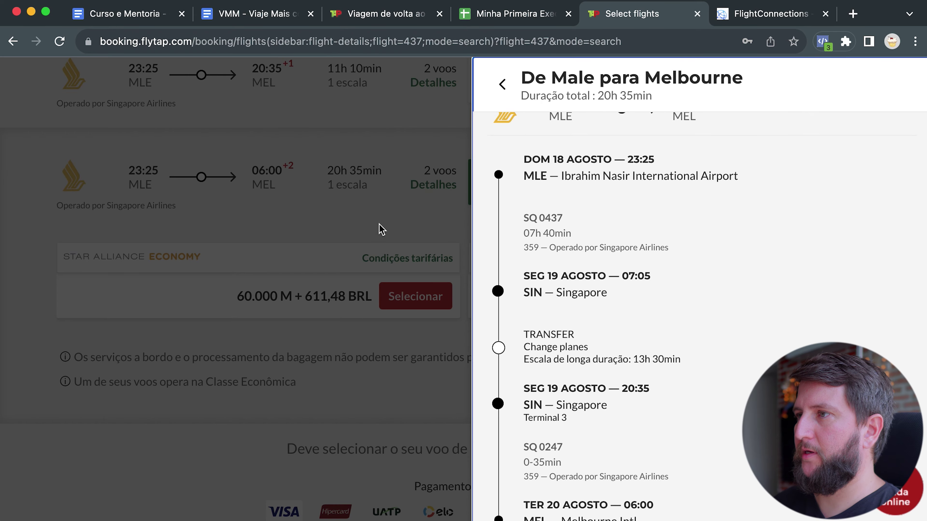
- Close the Male to Melbourne flight details and search one-way flights from Auckland (AKL) to San Francisco (SFO) on 24/08/2024
left_click(378, 227)
scroll(547, 219, "up", 10)
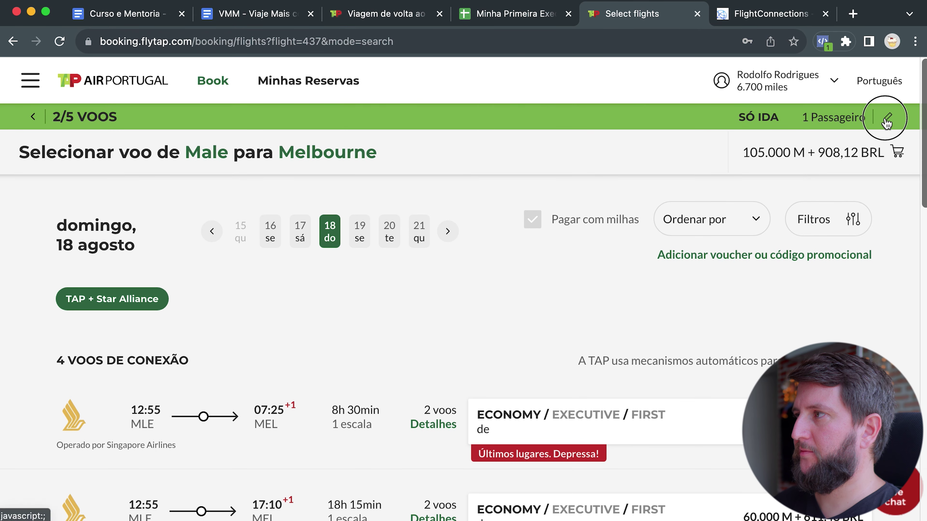
left_click(889, 116)
left_click(549, 305)
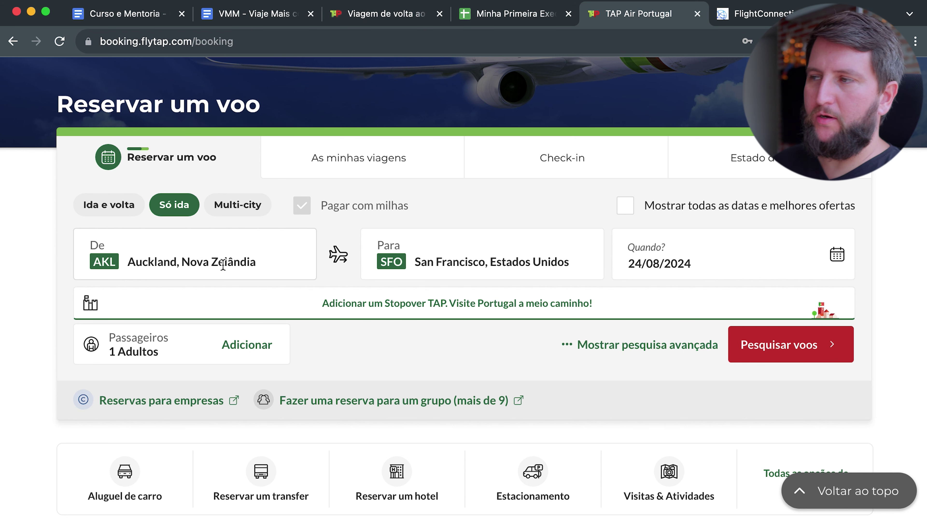
left_click(790, 344)
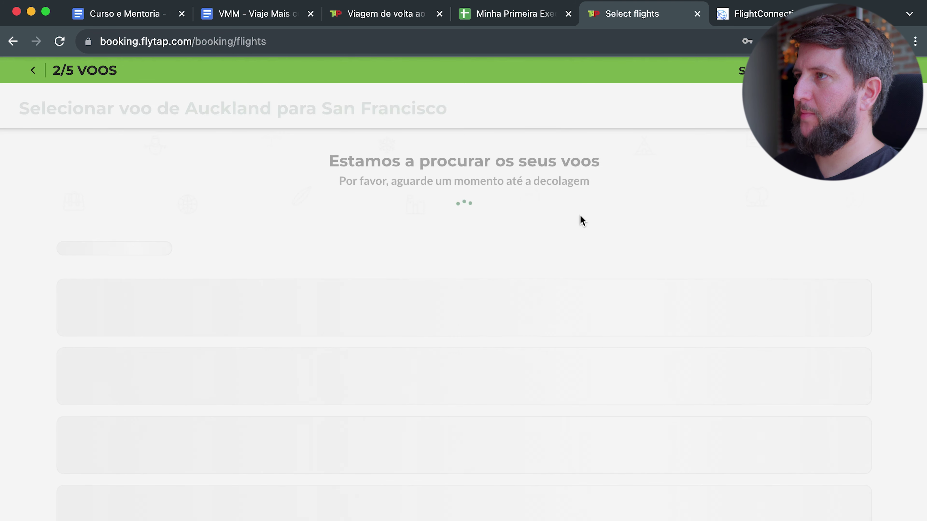
- Compare the spreadsheet's Auckland to San Francisco row with the 26 August flights, and return the flight results to 24 August
left_click(534, 17)
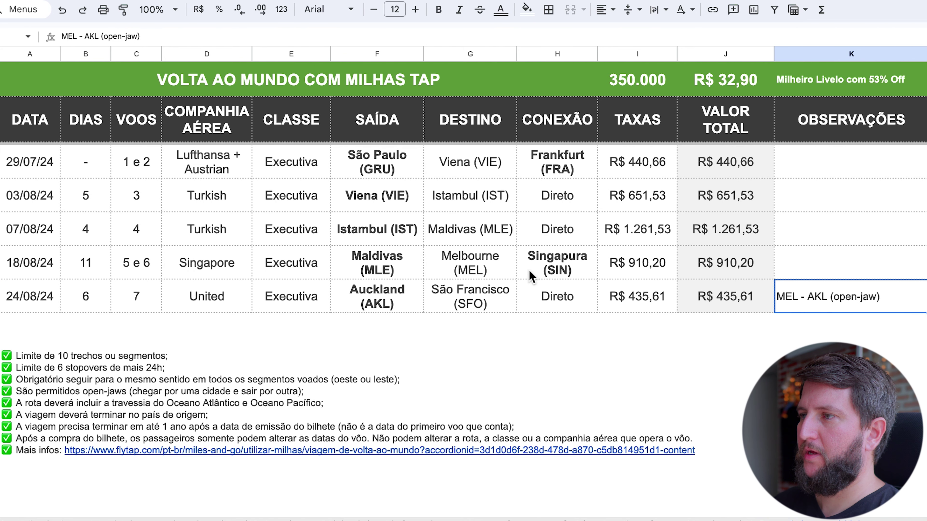
left_click(498, 271)
left_click(370, 311)
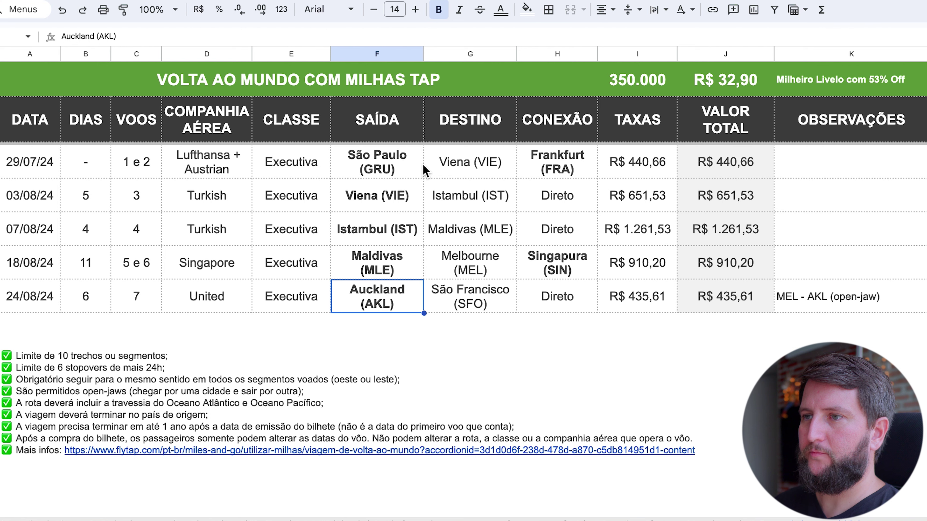
left_click(50, 303)
left_click(387, 292)
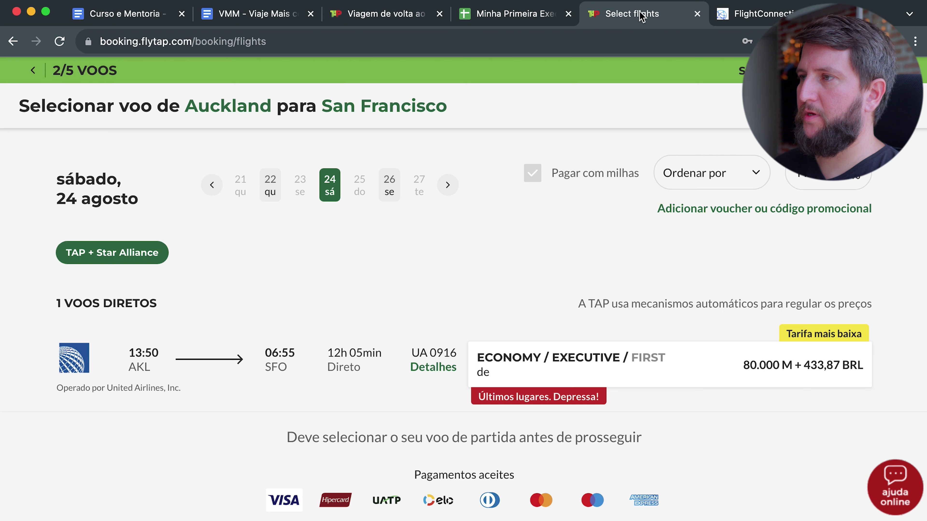
left_click(389, 186)
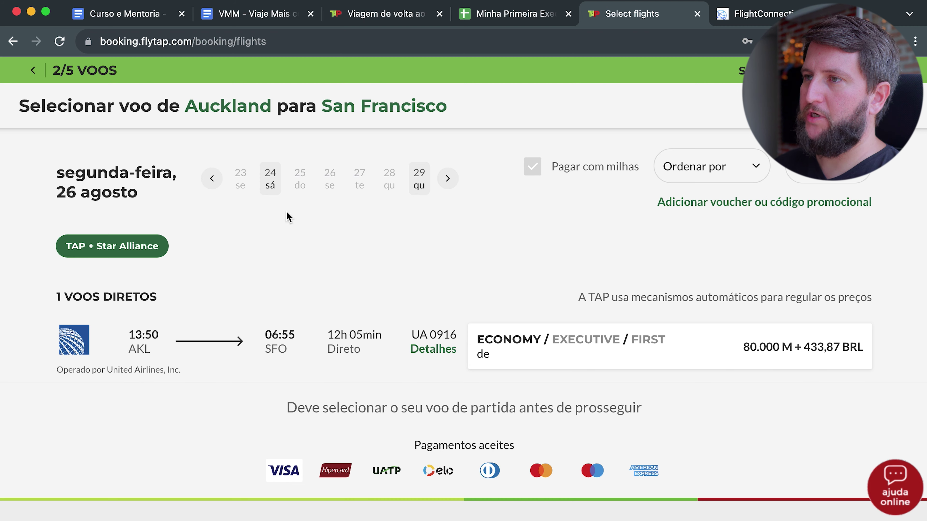
left_click(277, 184)
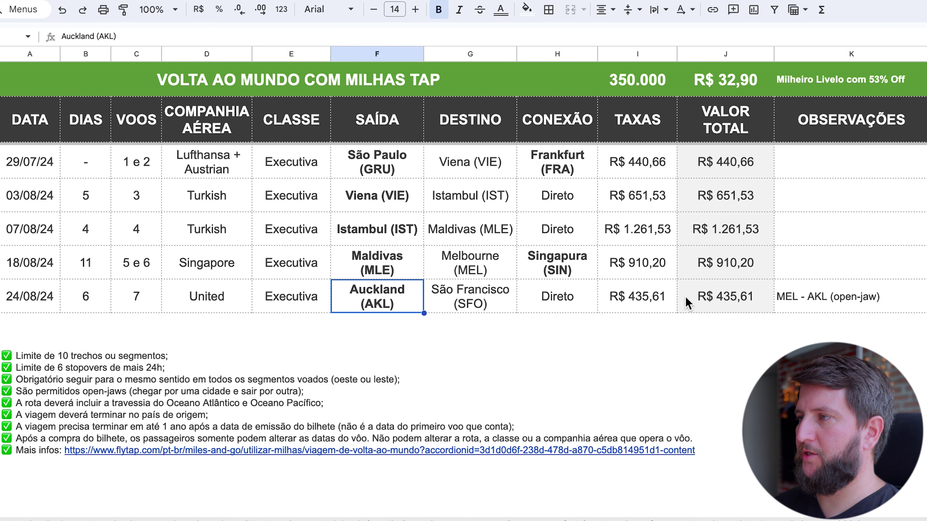
- Review the Auckland to San Francisco row and the 27/08/24 San Francisco (SFO) to Newark (EWR) row in the itinerary spreadsheet
left_click(687, 298)
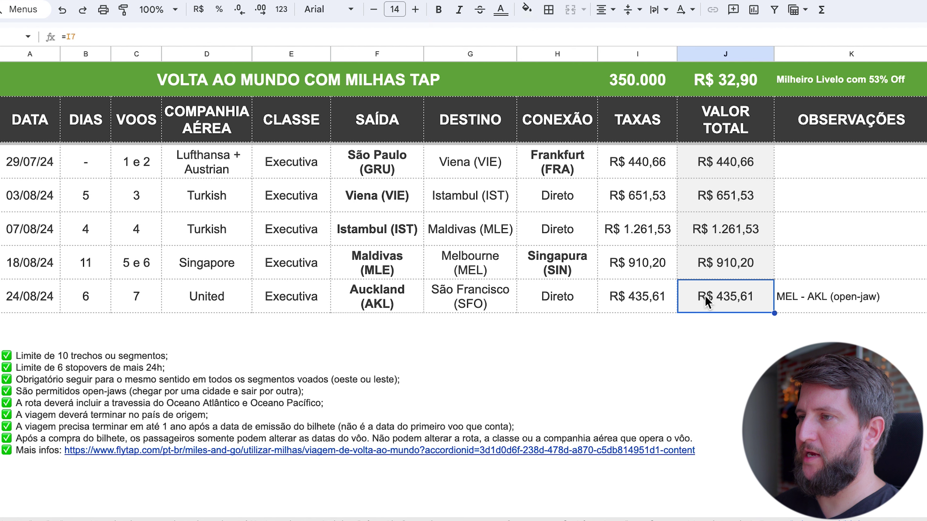
left_click(128, 294)
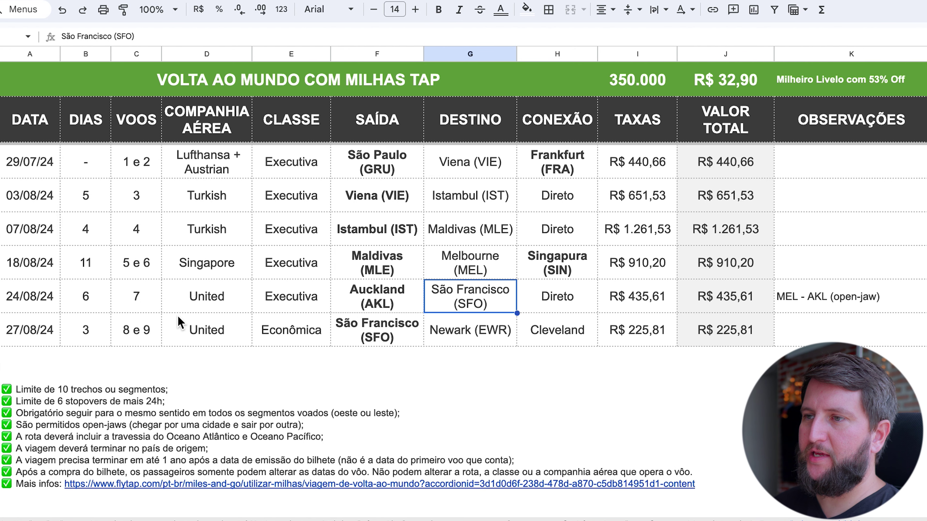
left_click(147, 337)
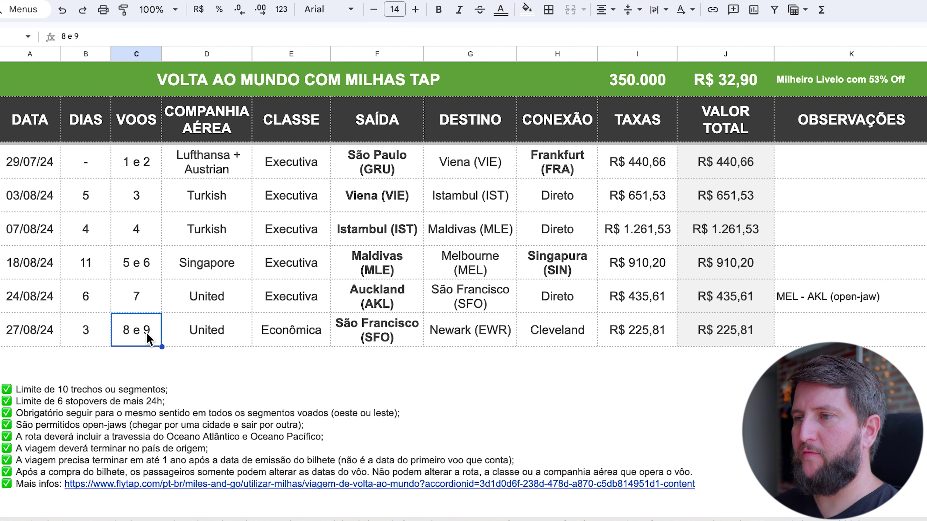
left_click(245, 337)
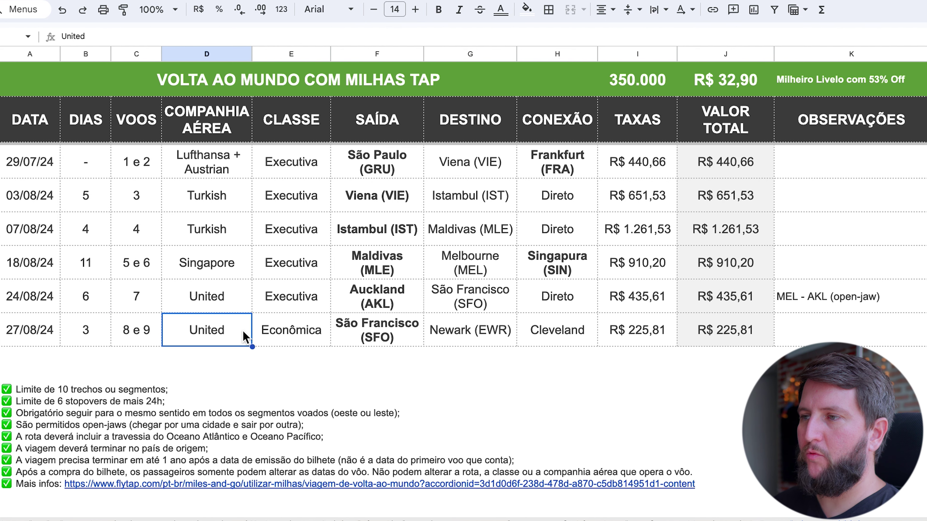
left_click(393, 338)
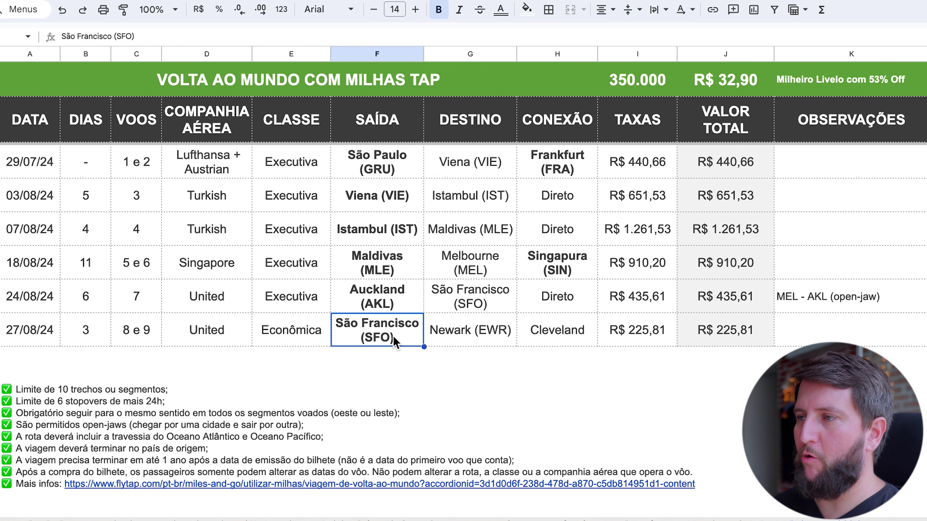
left_click(440, 335)
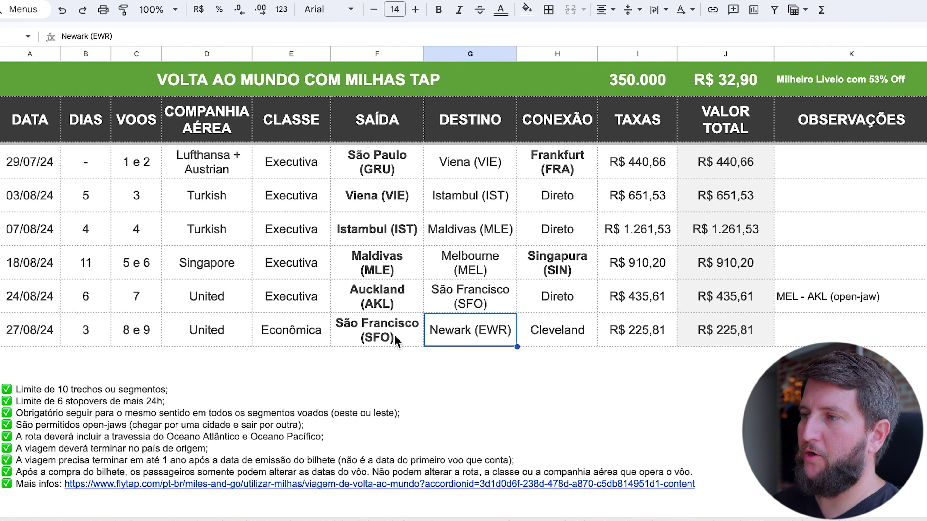
- Start a new flight search and find one-way flights from San Francisco (SFO) to New York (EWR) on 27/08/2024
left_click(647, 19)
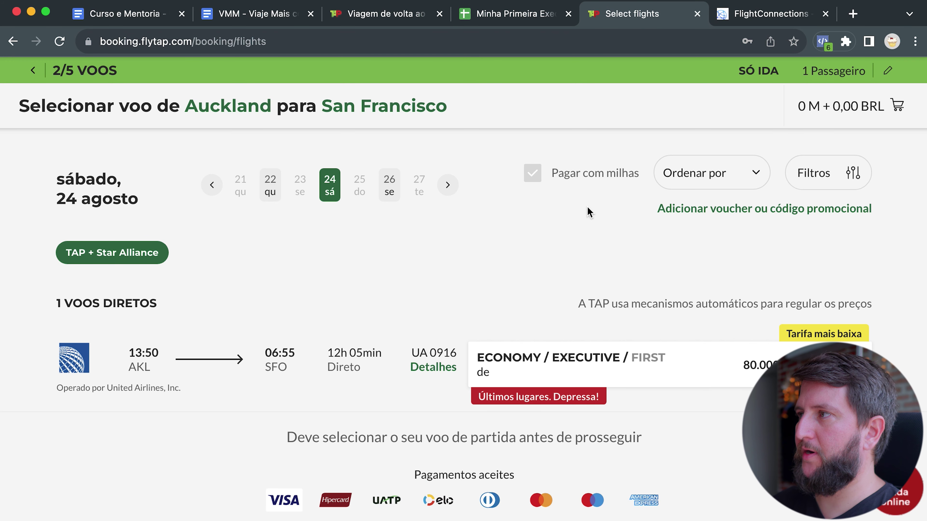
left_click(887, 73)
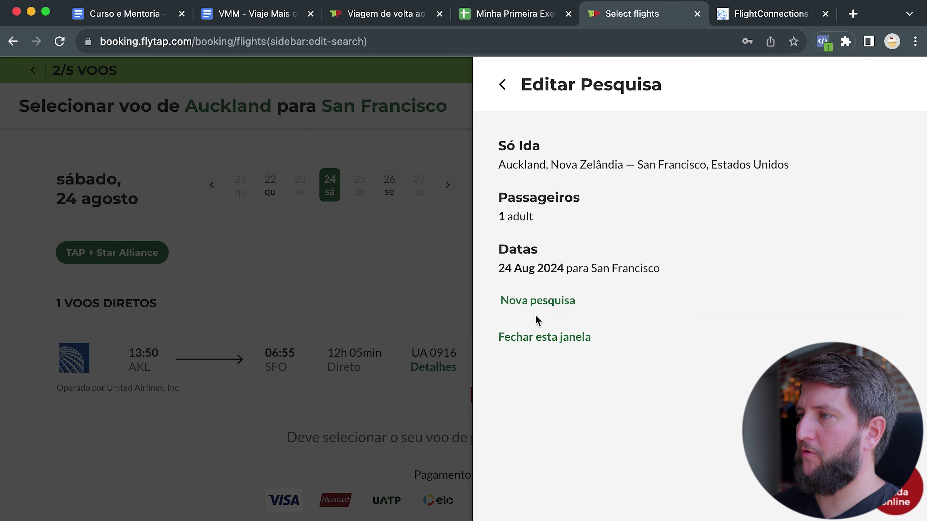
left_click(538, 302)
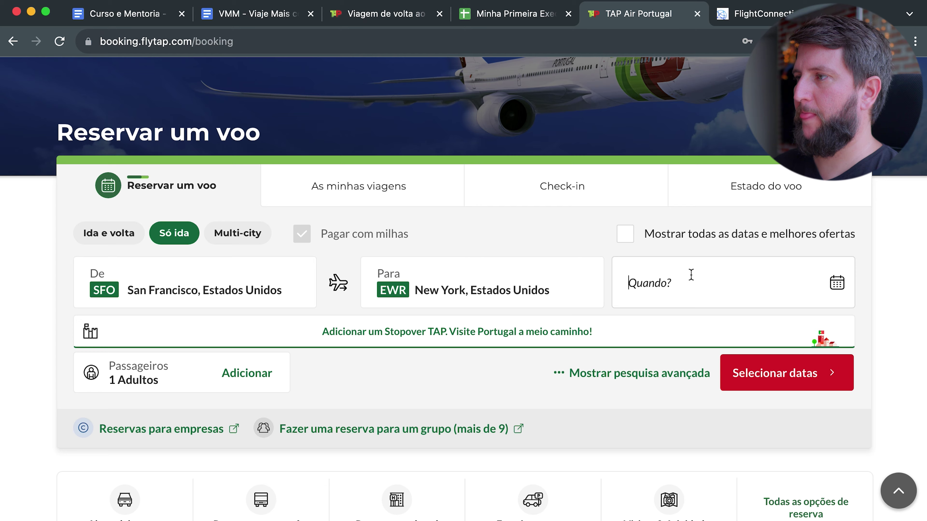
left_click(688, 276)
left_click(833, 271)
left_click(833, 270)
left_click(833, 271)
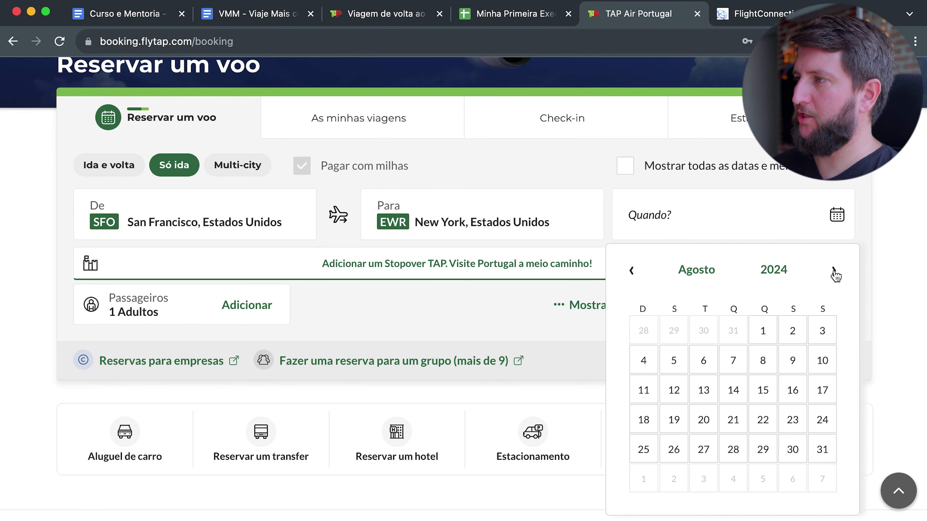
left_click(764, 360)
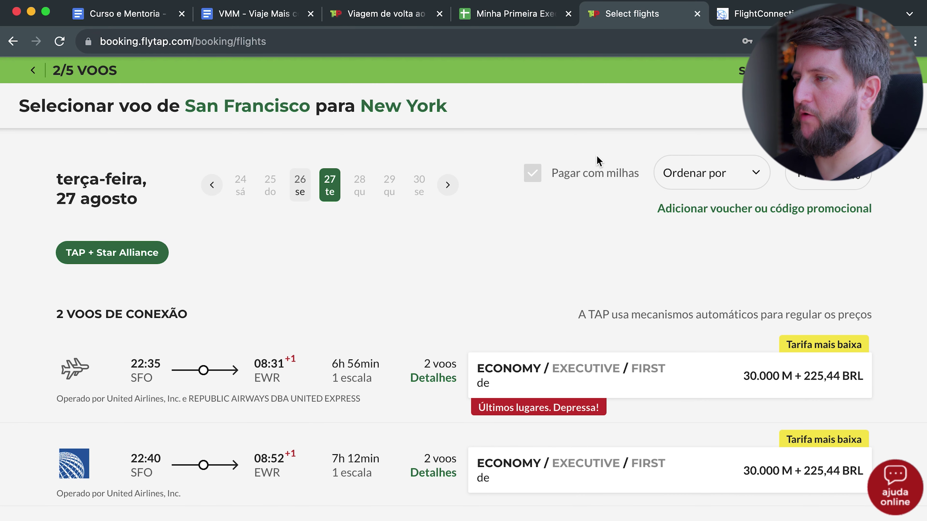
scroll(598, 162, "down", 3)
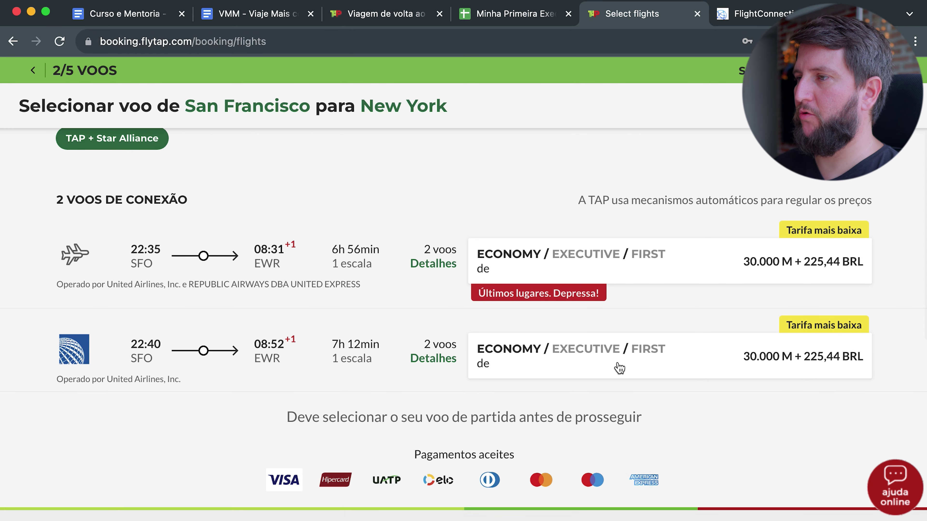
- Check the class, departure and destination of the 27/08/24 row in the itinerary spreadsheet, then return to the flight results
left_click(497, 14)
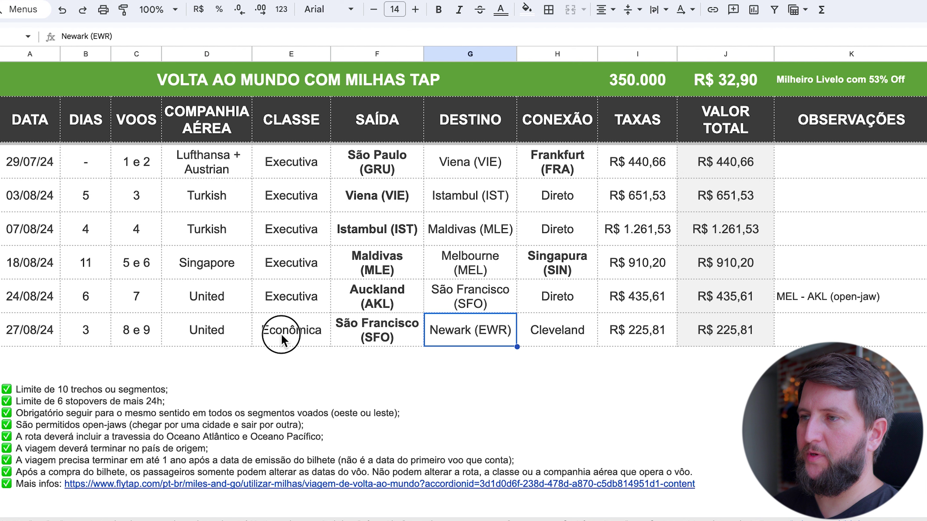
left_click(282, 337)
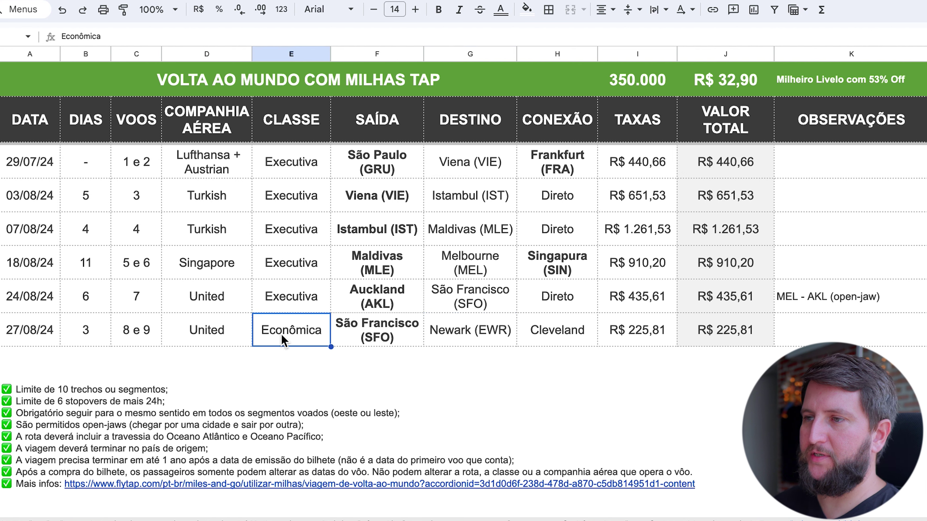
left_click(367, 325)
left_click(467, 329)
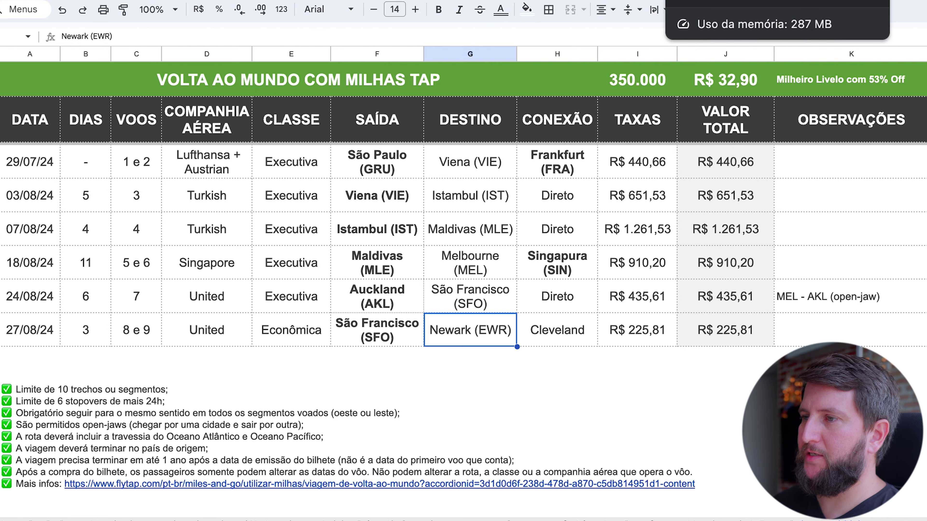
left_click(655, 16)
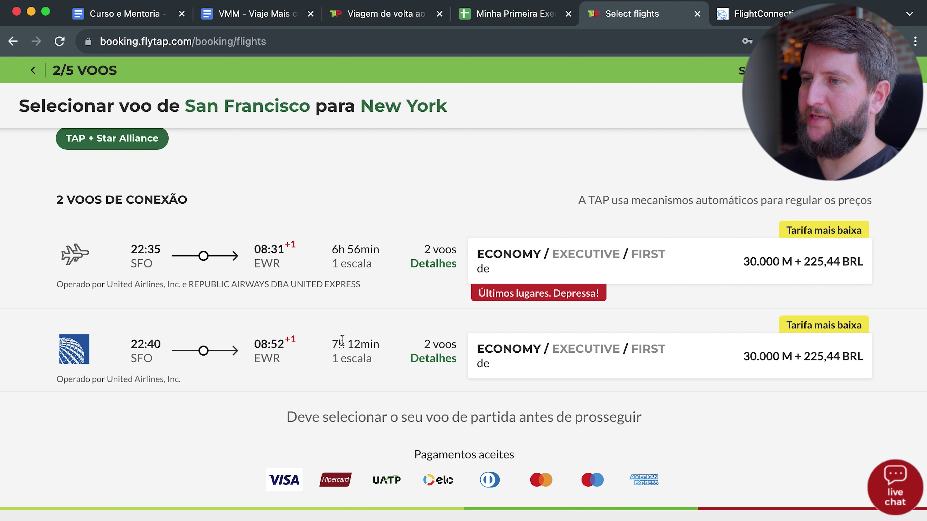
- Open the details of the 22:40 San Francisco to Newark flight and examine its connection and segments
scroll(336, 347, "down", 2)
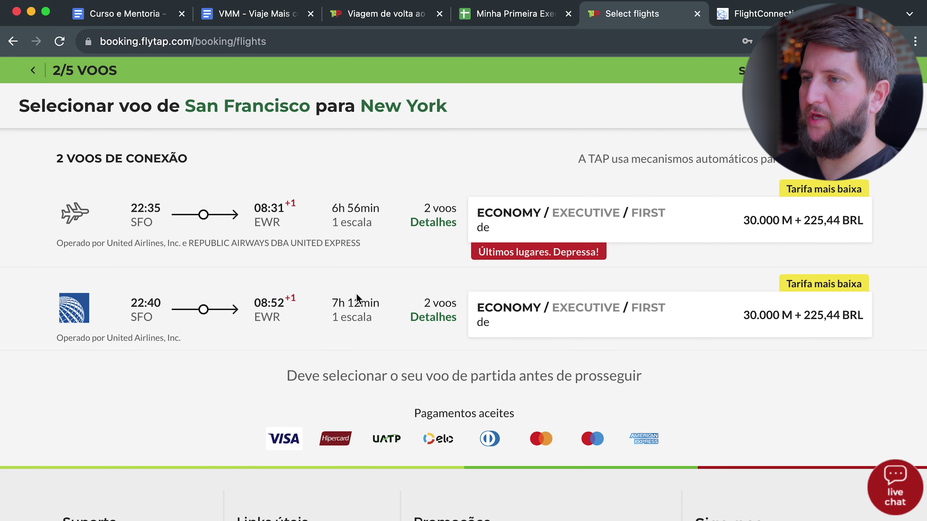
left_click(430, 315)
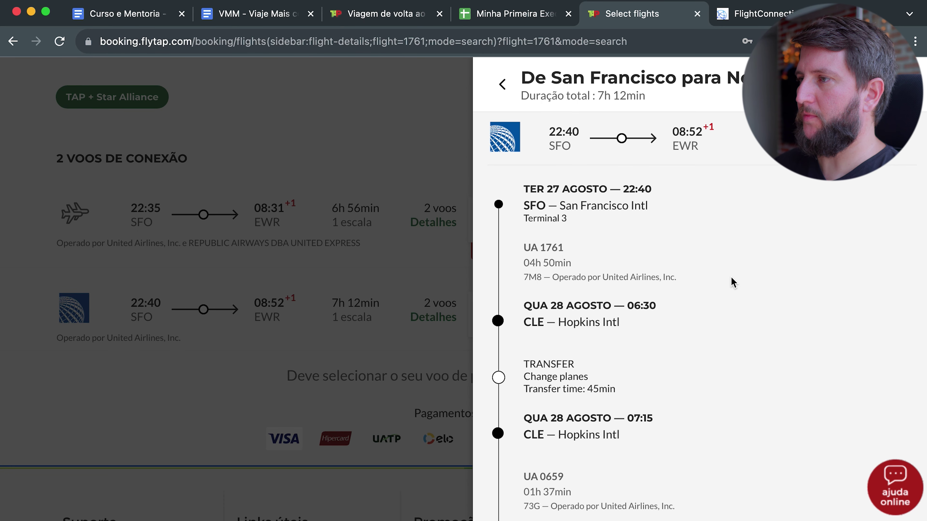
scroll(731, 277, "down", 3)
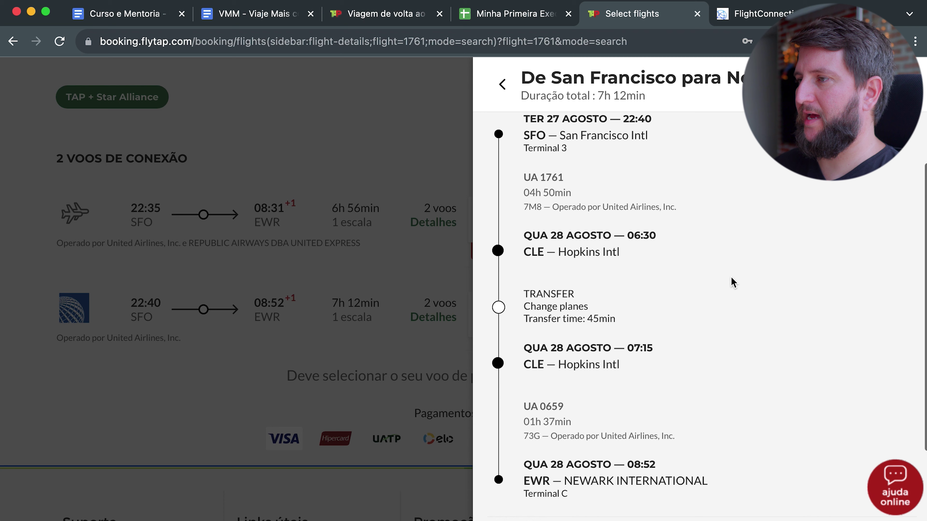
scroll(730, 277, "down", 2)
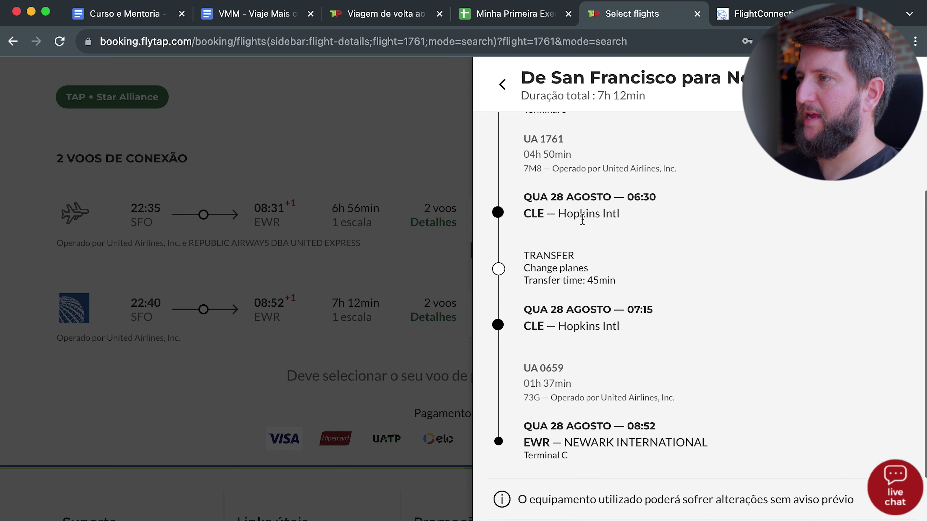
- Look up Cleveland airport in a web search to identify the CLE Hopkins connection, and return to the flight details
left_click(611, 213)
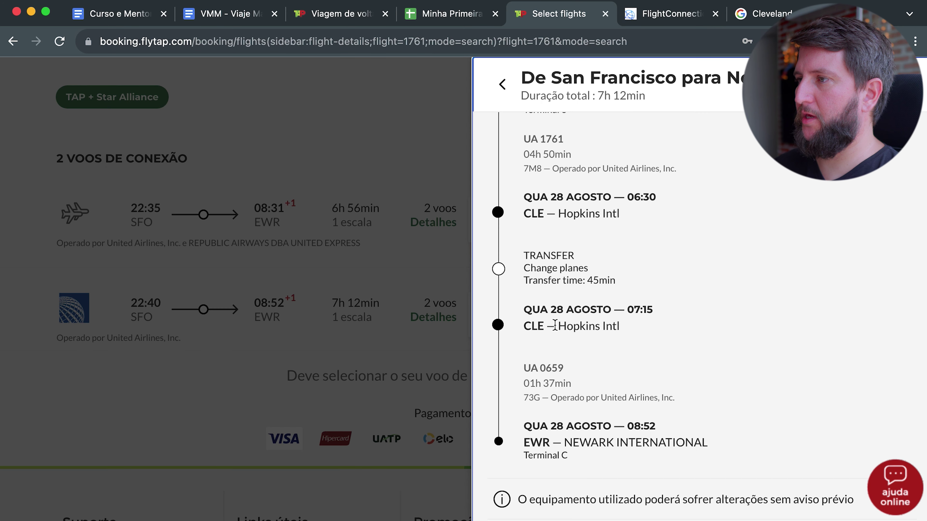
left_click(758, 14)
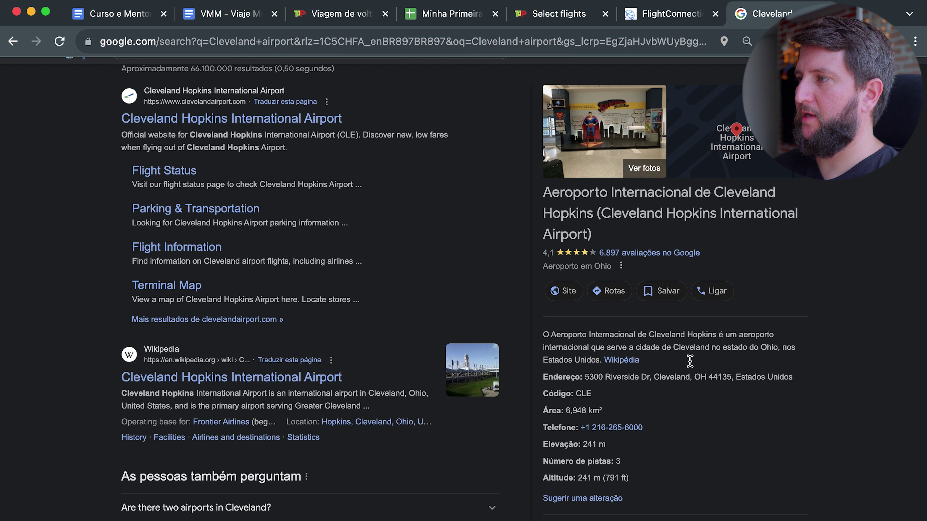
scroll(542, 200, "up", 2)
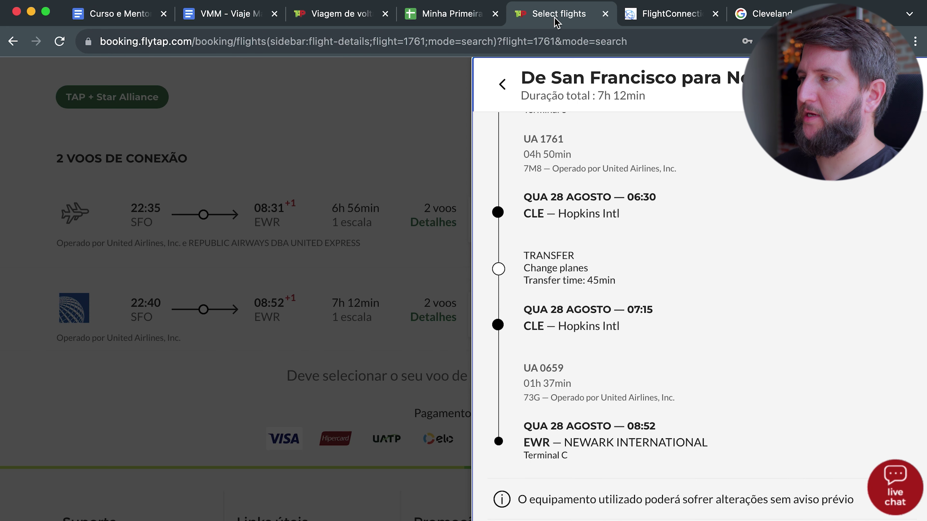
left_click(556, 15)
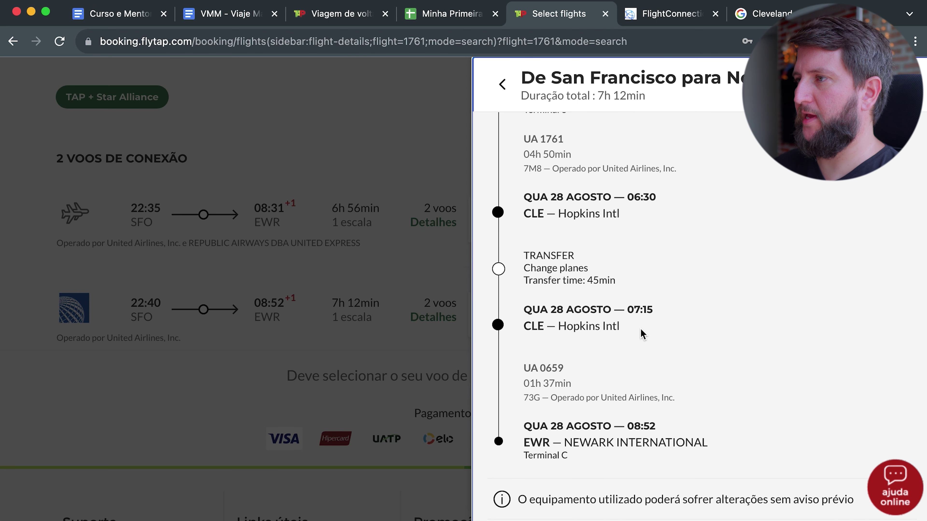
- Close the flight details and show the San Francisco to New York flights for 26 August
left_click(452, 310)
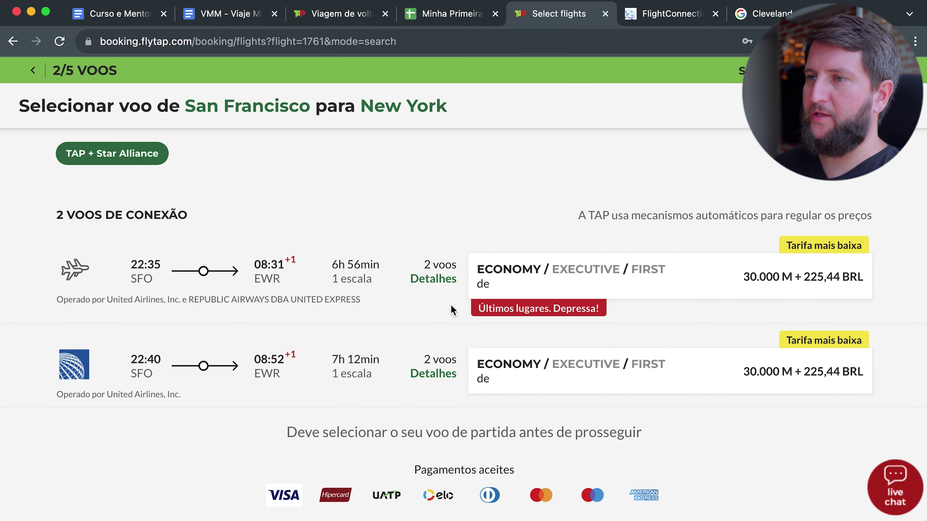
scroll(454, 288, "up", 5)
scroll(455, 292, "down", 5)
scroll(456, 292, "up", 3)
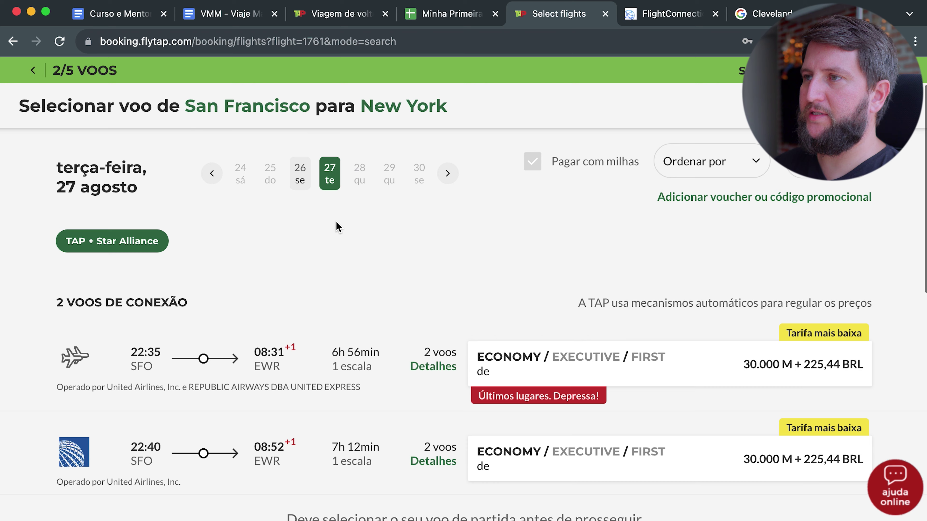
left_click(300, 175)
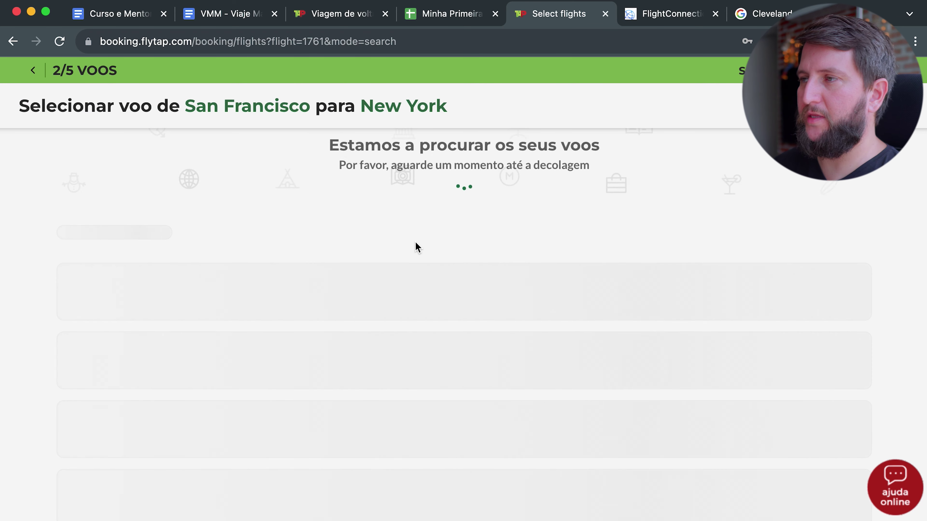
scroll(457, 253, "down", 4)
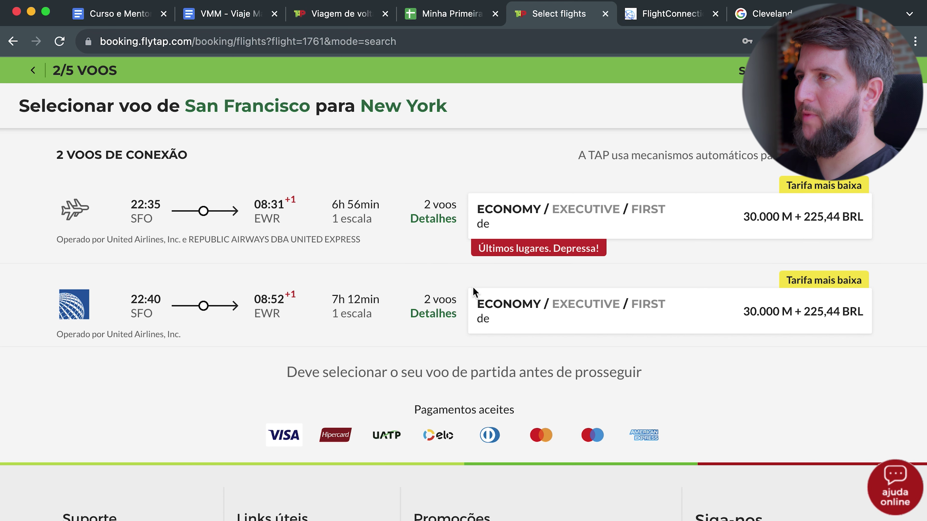
- Highlight the destinations from Viena (VIE) to São Francisco (SFO), plus Singapura (SIN) and Auckland (AKL), in the itinerary spreadsheet
left_click(454, 13)
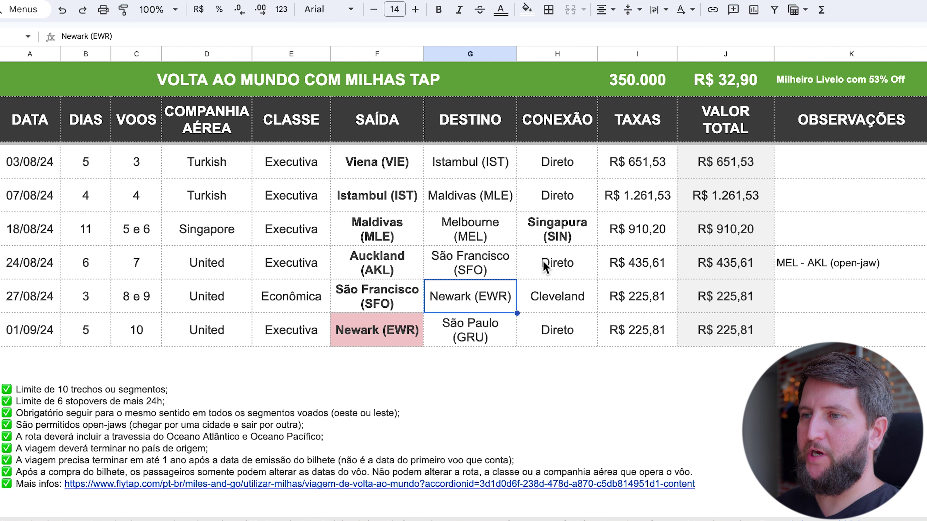
scroll(544, 267, "up", 1)
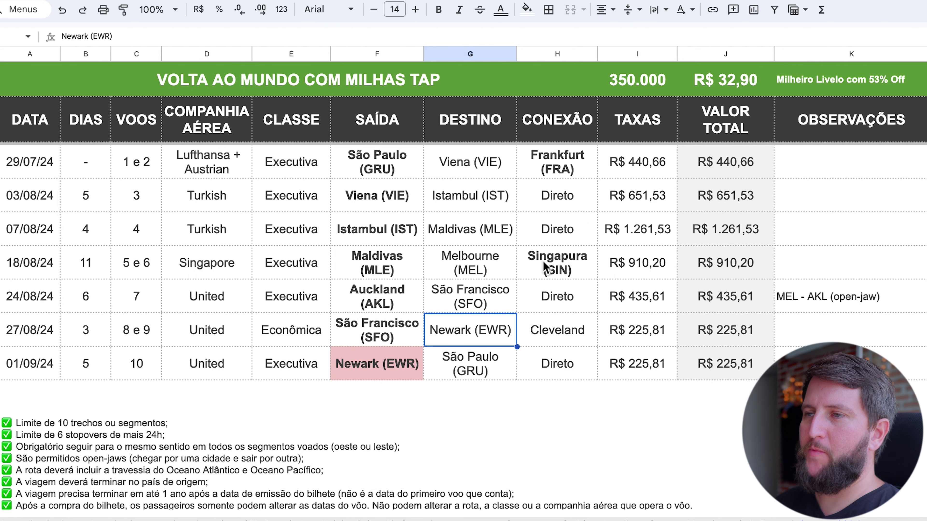
left_click(38, 173)
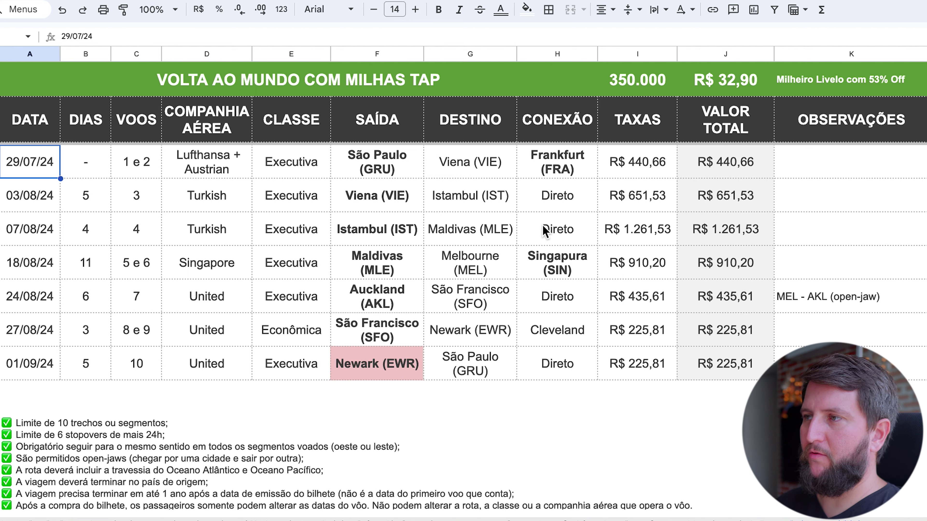
left_click_drag(484, 162, 487, 298)
left_click(531, 262, "super")
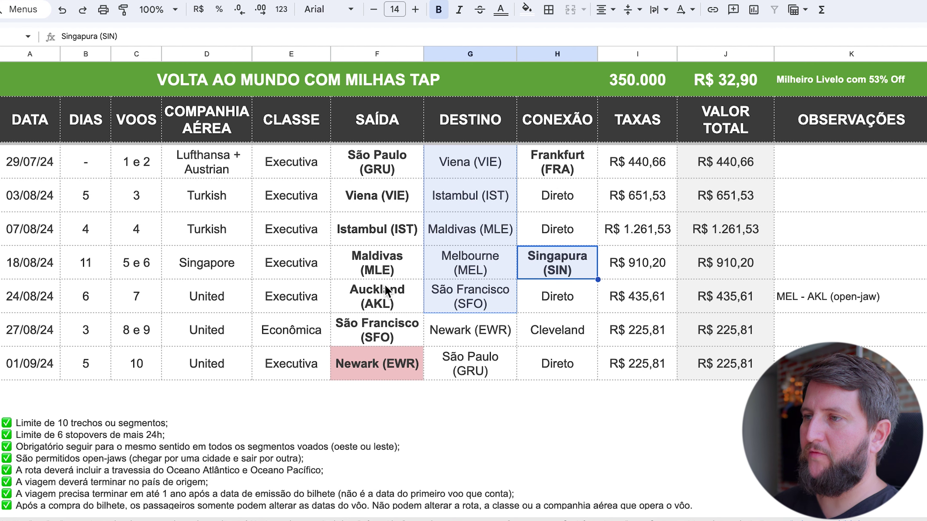
left_click(391, 297, "super")
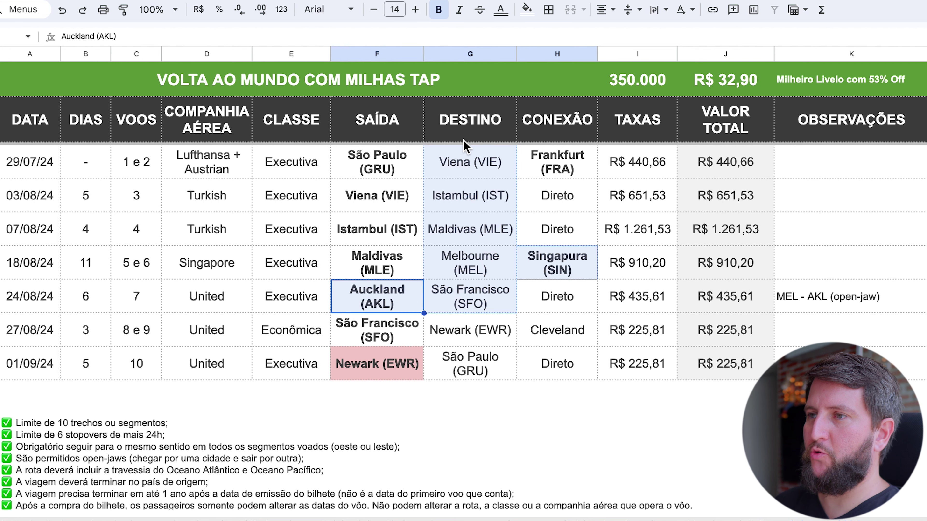
- Highlight the Lufthansa + Austrian, Turkish, Singapore and United airline cells in the itinerary spreadsheet
left_click(300, 172)
left_click(191, 161)
left_click(200, 202, "super")
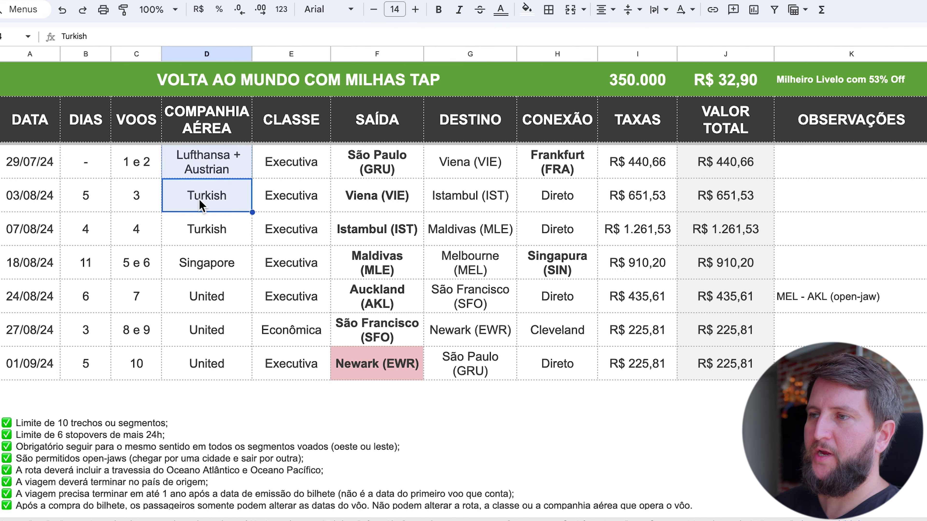
left_click(211, 258, "super")
left_click(219, 303, "super")
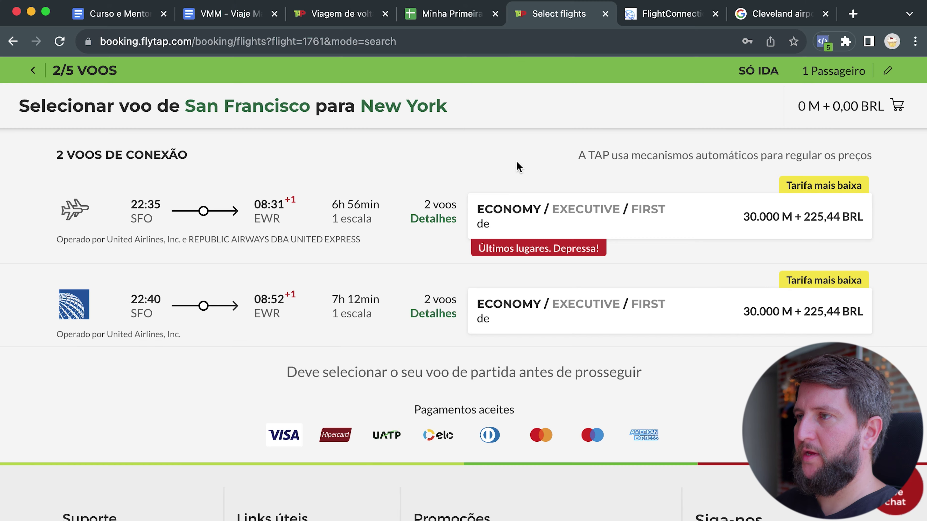
- Reopen the San Francisco to New York flight search for editing and clear its destination
scroll(518, 167, "up", 5)
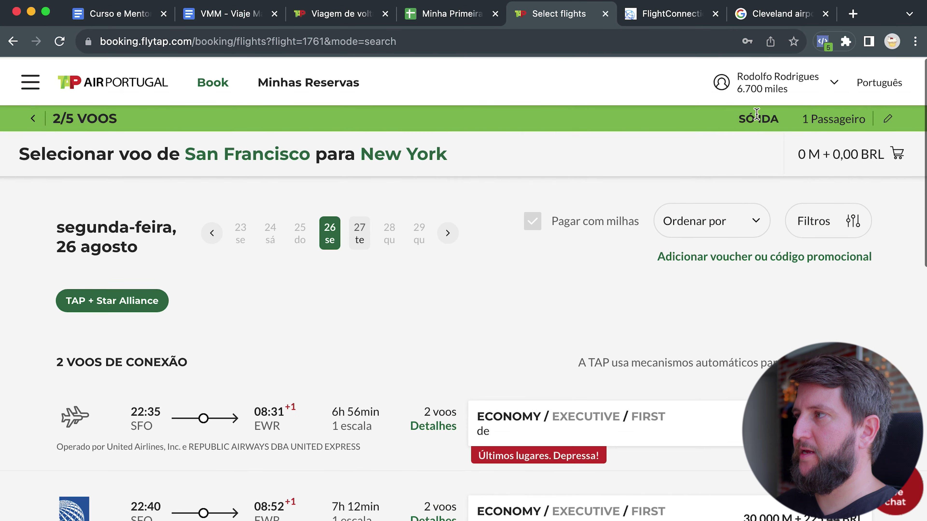
left_click(888, 117)
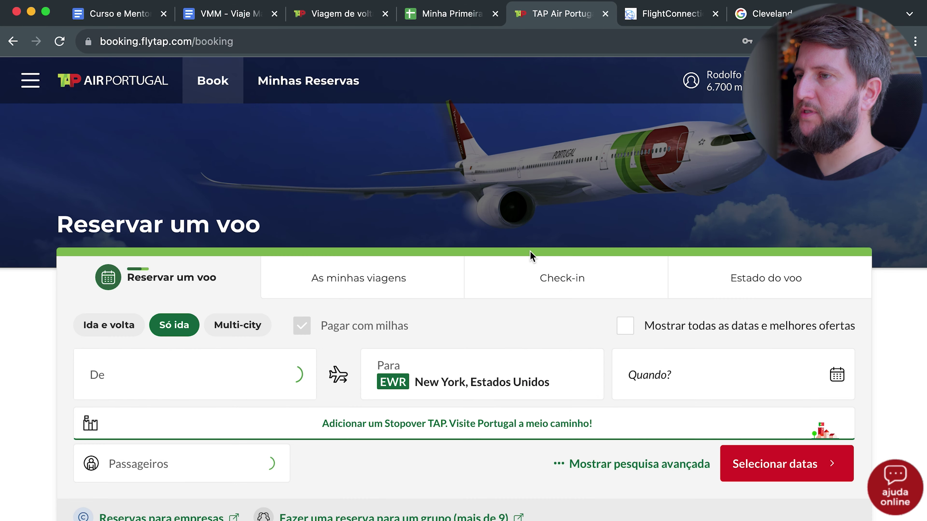
scroll(531, 251, "down", 1)
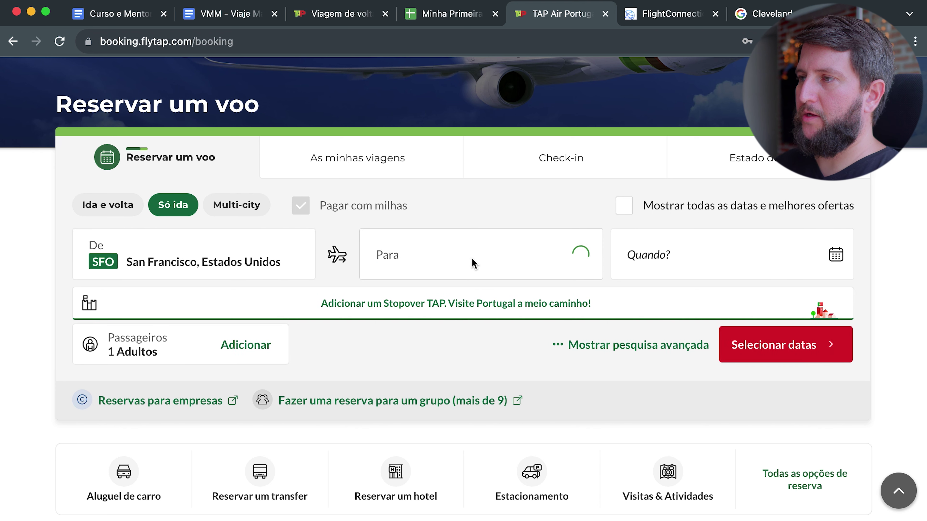
left_click(474, 262)
key("BackSpace")
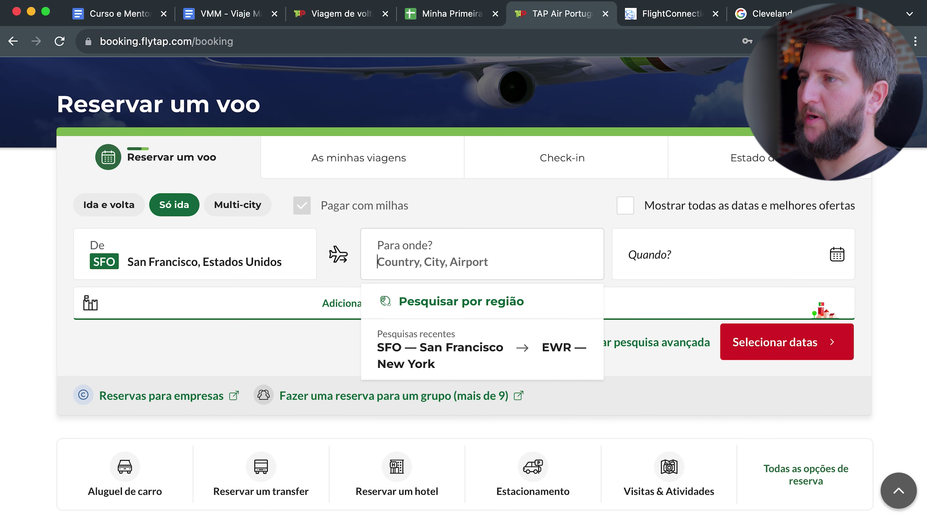
left_click(469, 205)
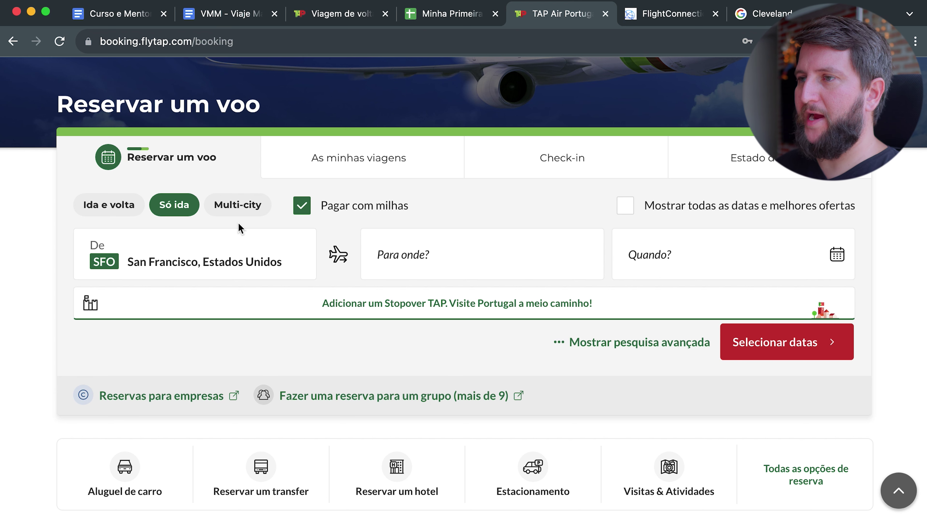
- Set the one-way flight's origin to New York (EWR) and its destination to Sao Paulo (GRU)
left_click(273, 267)
key("BackSpace")
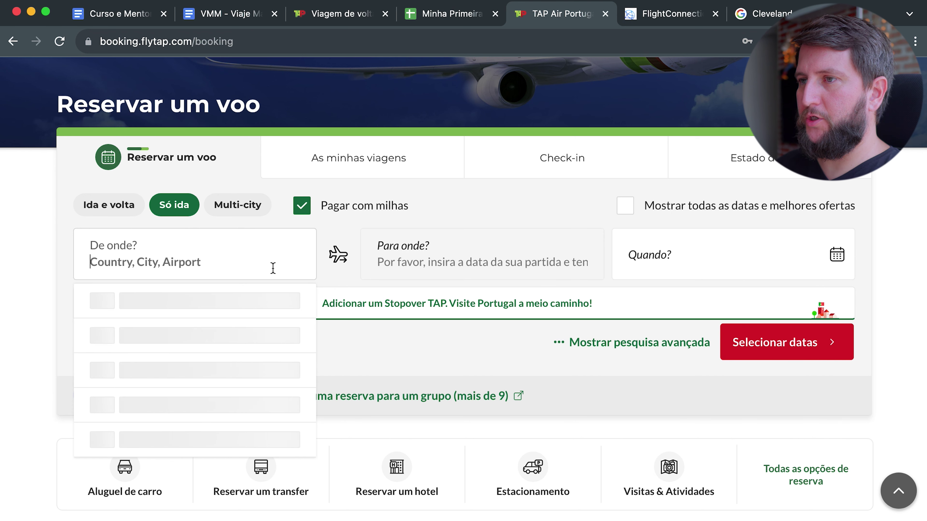
type("ewr")
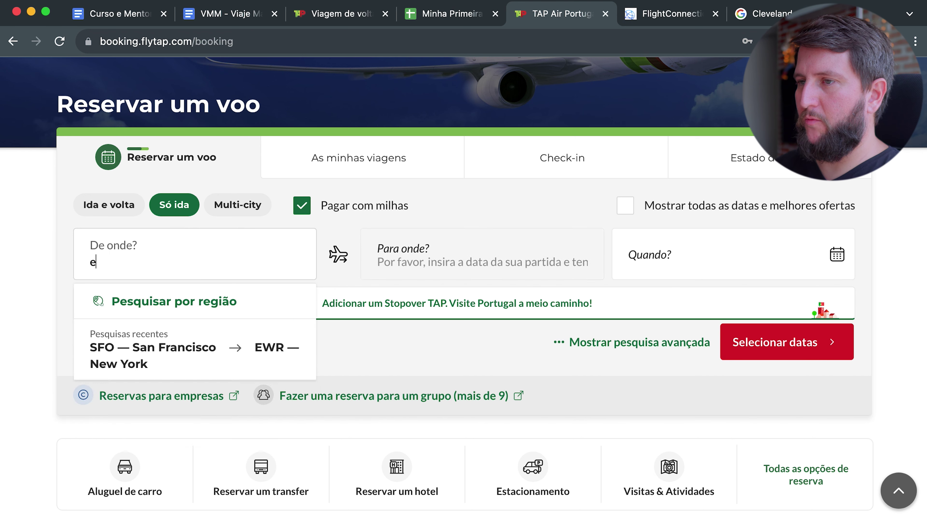
left_click(250, 315)
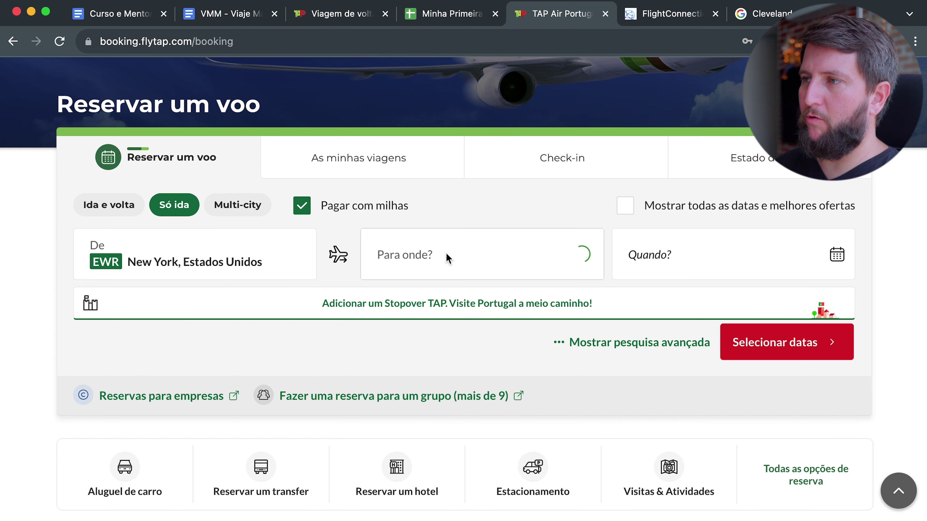
left_click(453, 260)
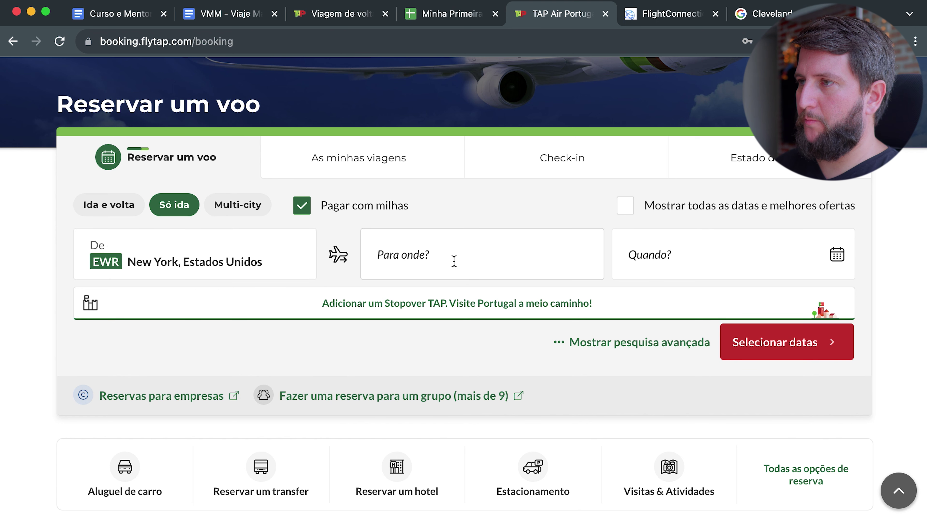
type("gru")
key("Return")
- Set the departure date to 01/09/2024 and search for flights
left_click(656, 262)
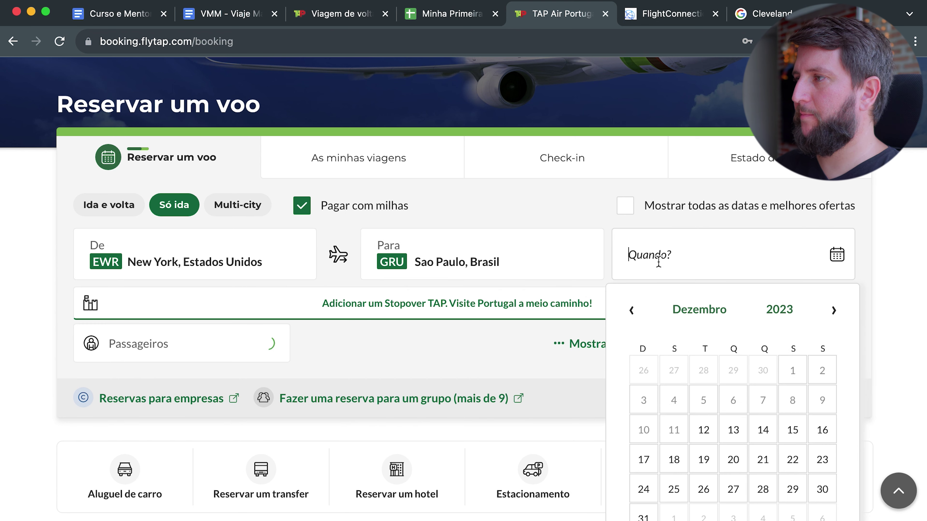
left_click(835, 311)
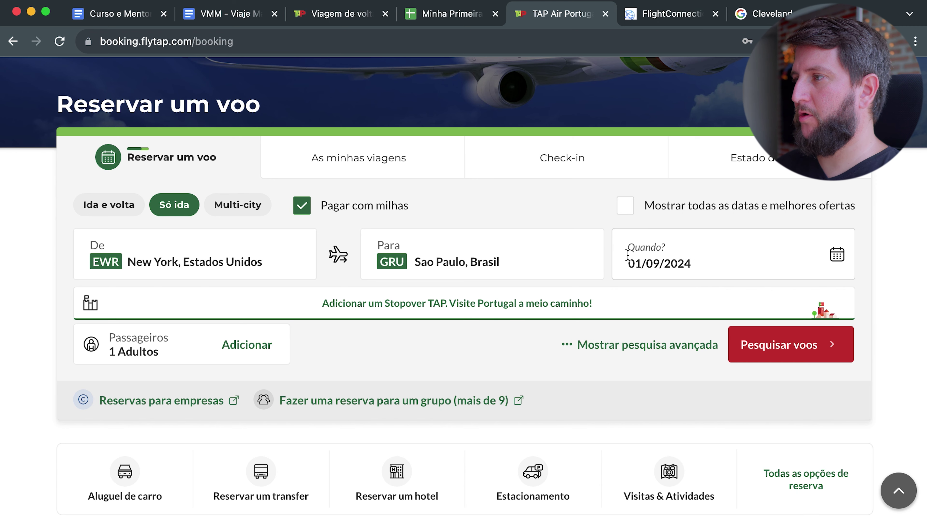
left_click(743, 346)
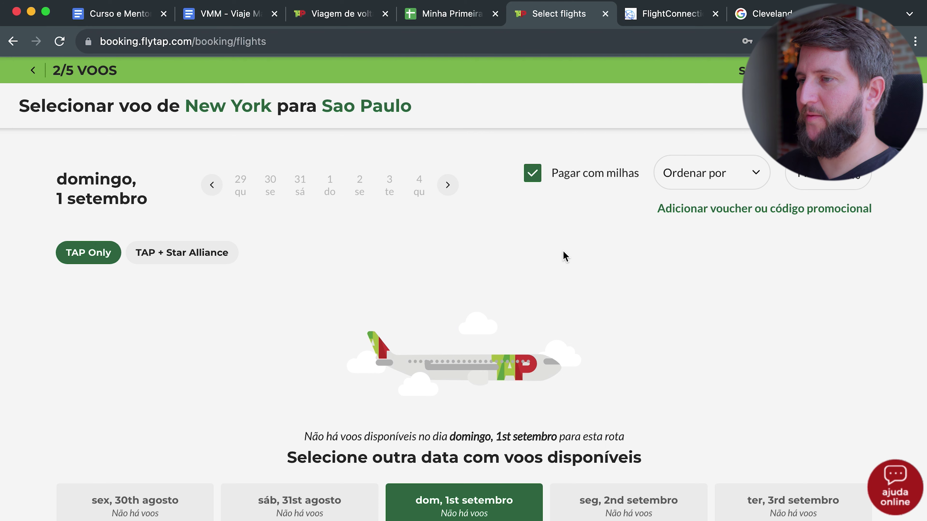
- Switch the 1 September results to TAP + Star Alliance and examine the direct and connecting flights to Sao Paulo
scroll(565, 256, "down", 5)
scroll(565, 256, "up", 10)
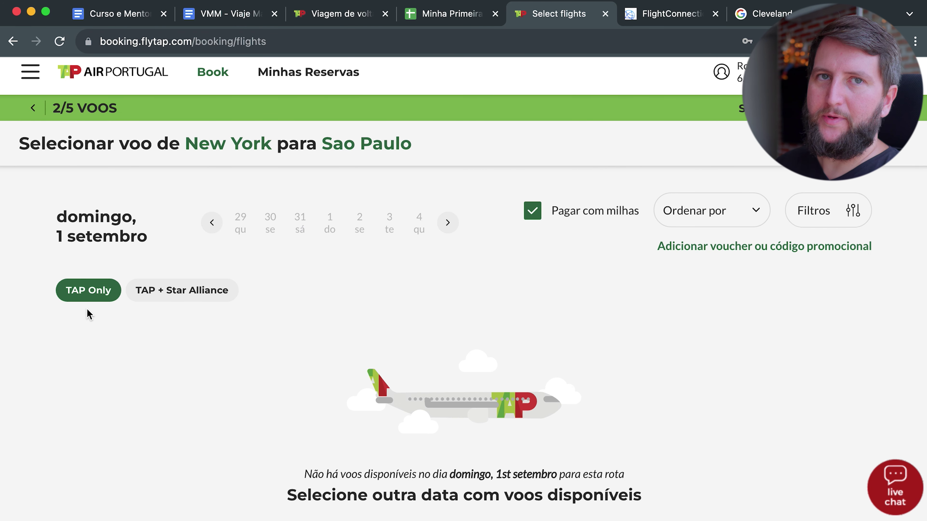
left_click(188, 296)
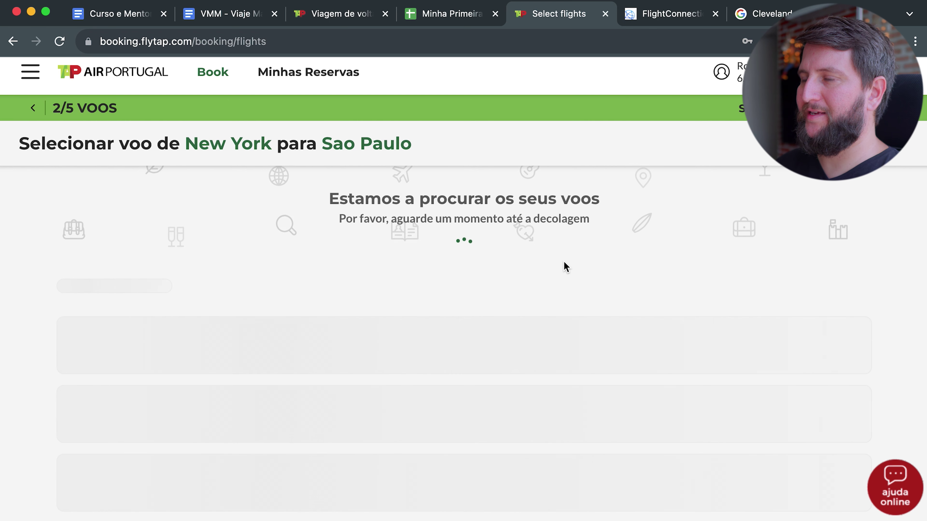
scroll(592, 276, "down", 5)
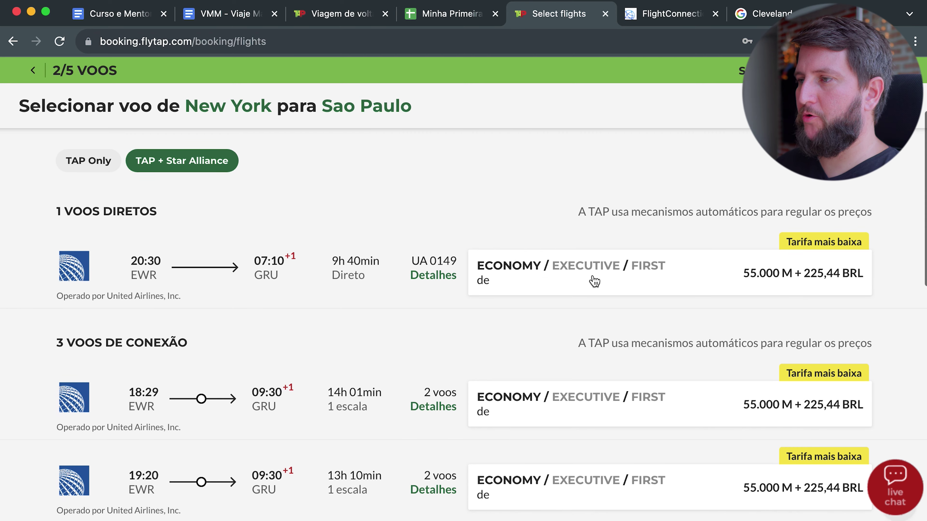
scroll(592, 279, "down", 5)
scroll(592, 279, "up", 9)
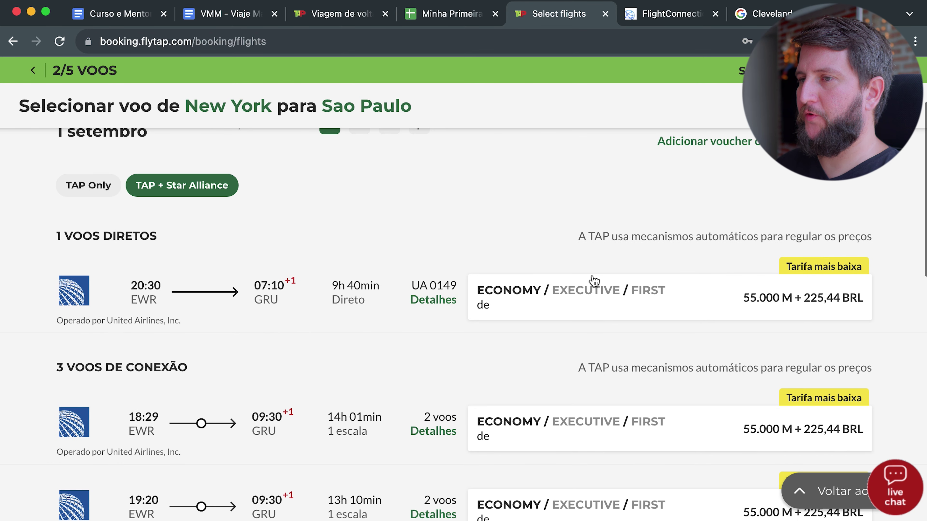
scroll(593, 280, "down", 6)
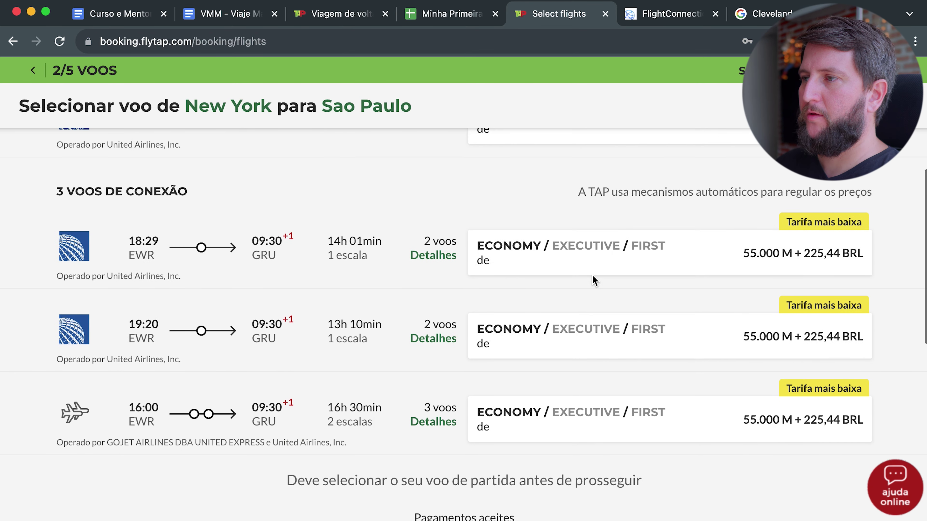
scroll(593, 281, "up", 6)
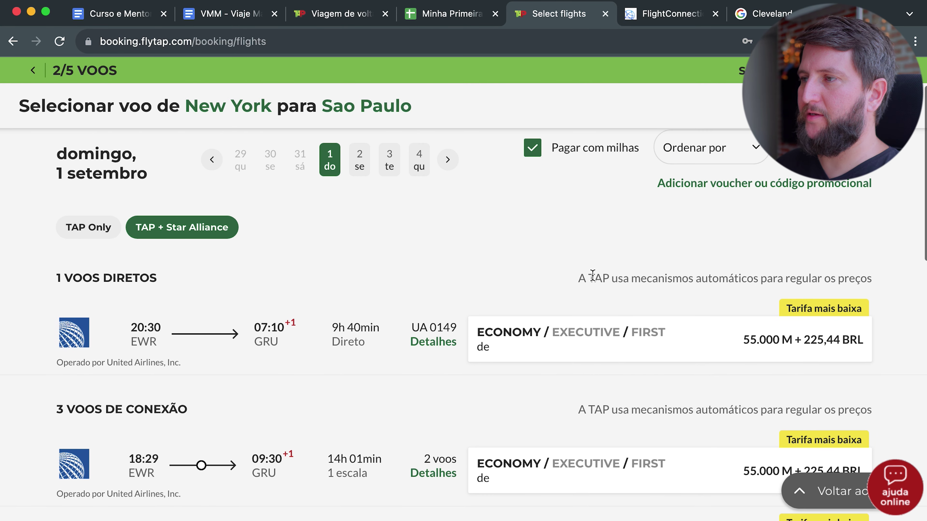
scroll(592, 278, "down", 11)
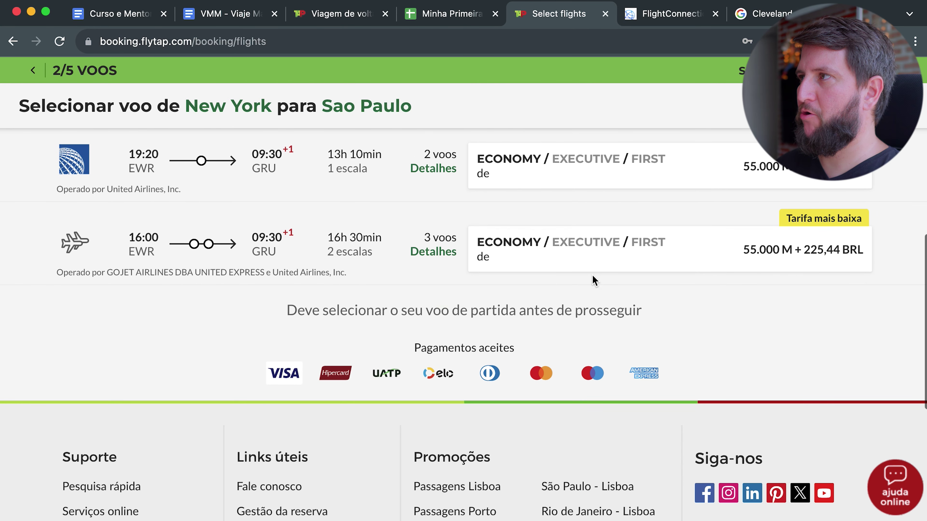
scroll(592, 279, "up", 13)
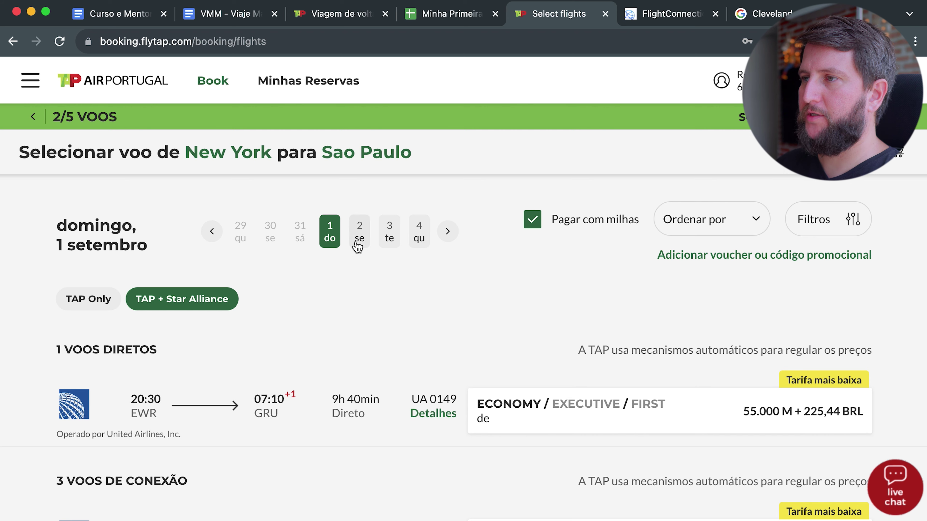
- Check the New York to Sao Paulo flights and cabin classes for 2, 3 and 4 September
left_click(357, 244)
scroll(519, 242, "down", 9)
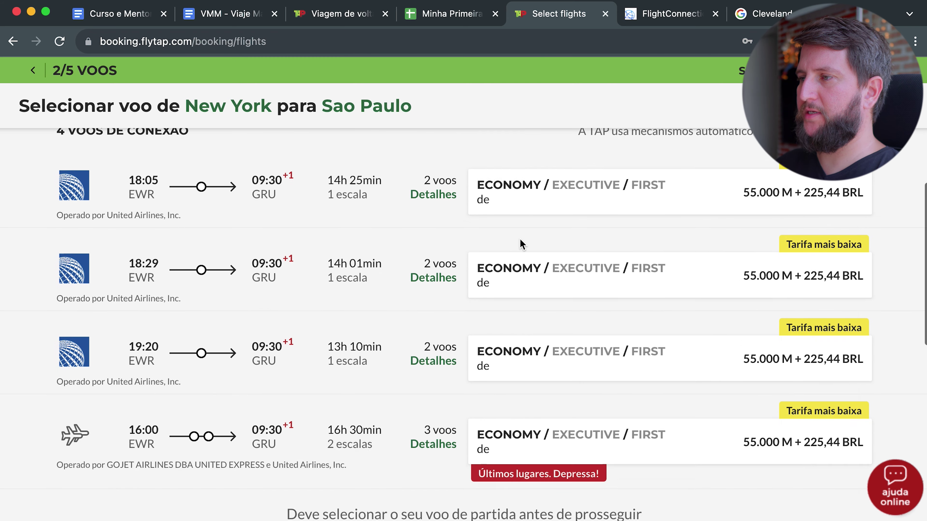
scroll(520, 241, "up", 9)
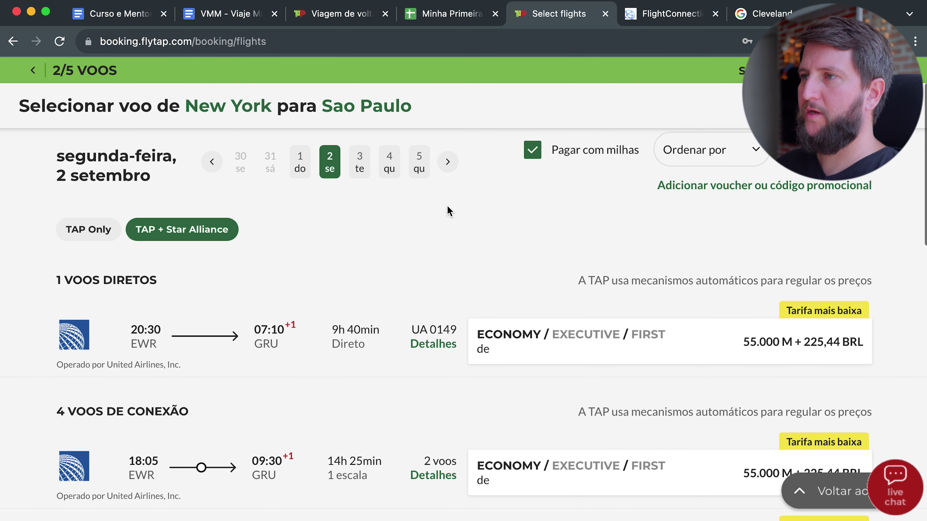
left_click(360, 162)
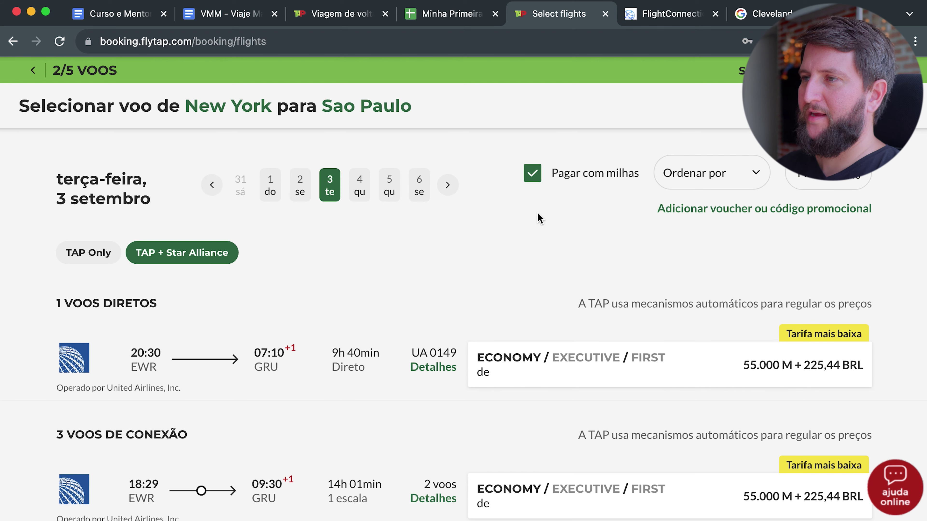
scroll(535, 242, "down", 10)
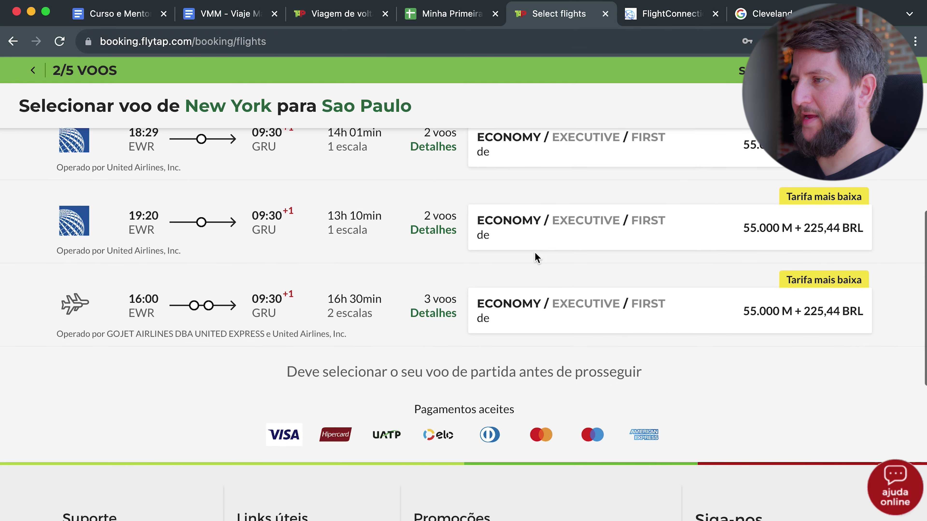
scroll(534, 255, "up", 10)
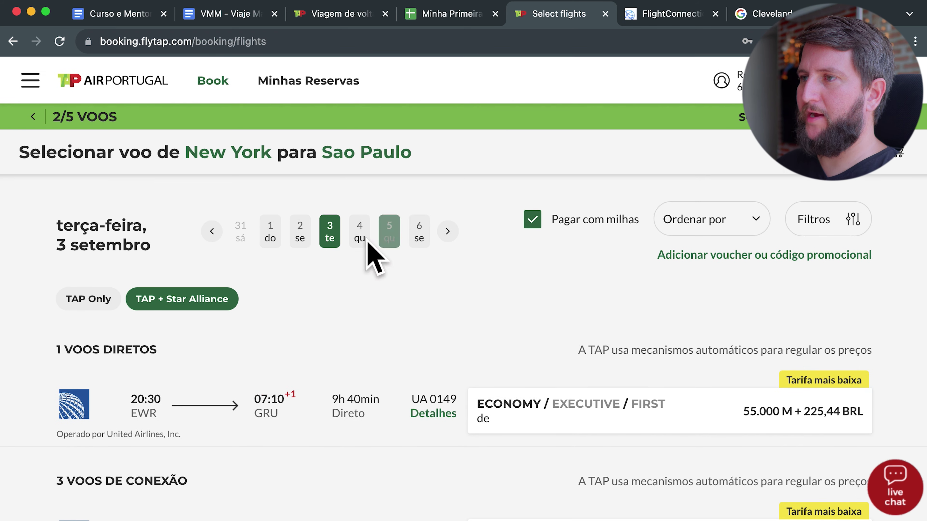
left_click(381, 244)
scroll(521, 258, "down", 10)
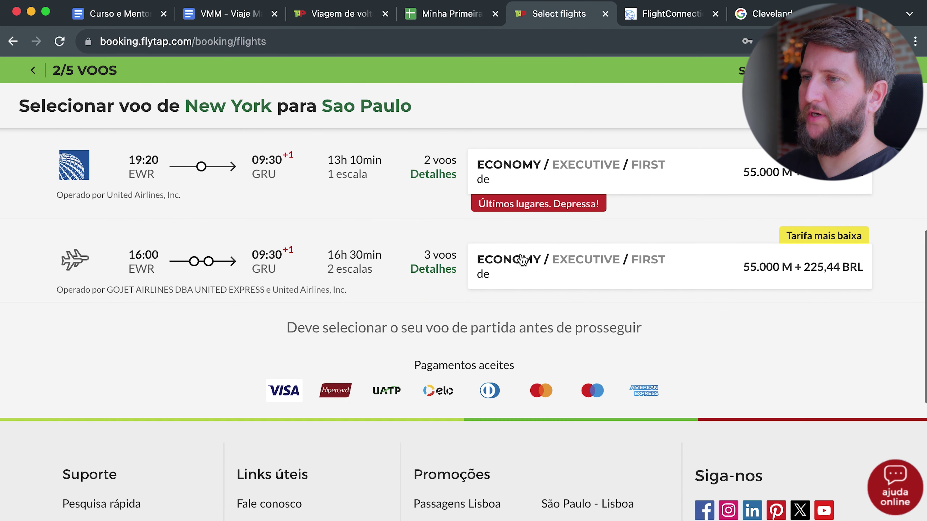
scroll(520, 256, "up", 3)
scroll(521, 259, "up", 8)
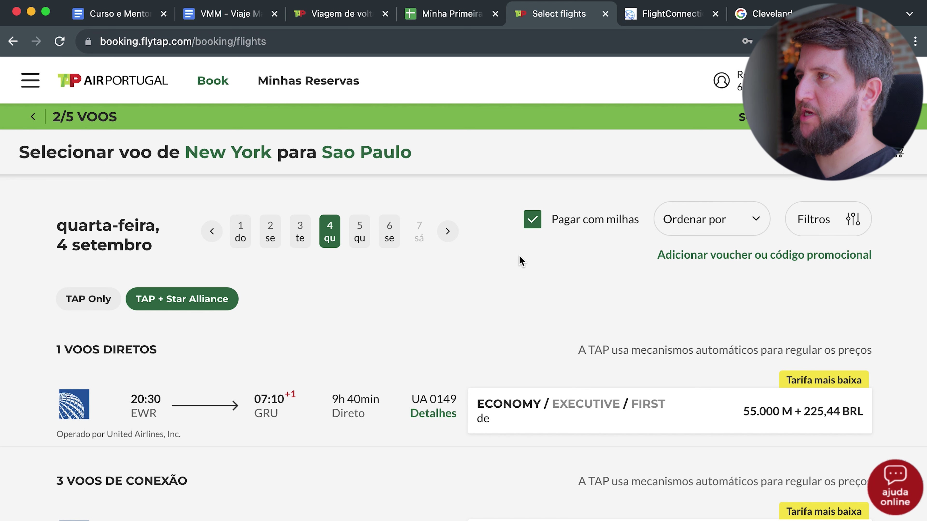
- Open seats.aero in place of the Cleveland airport search results
left_click(777, 16)
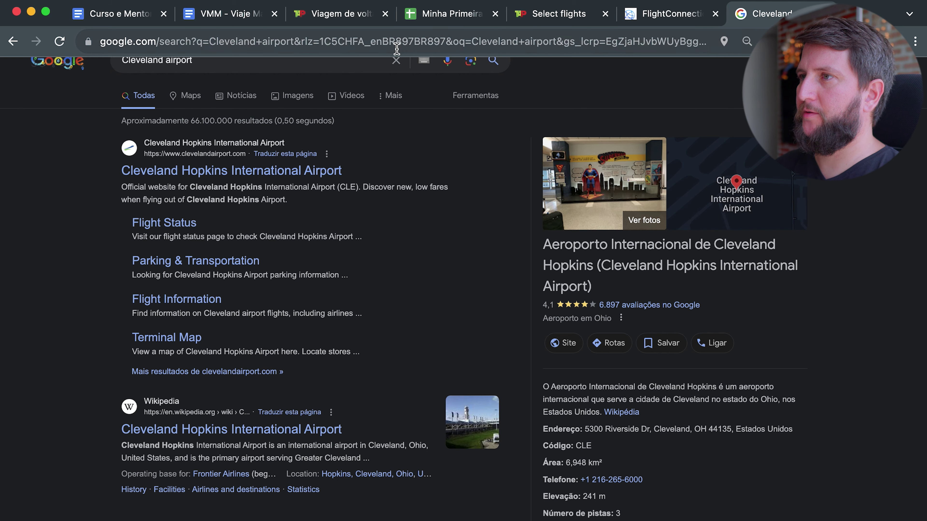
left_click(399, 45)
type("seats")
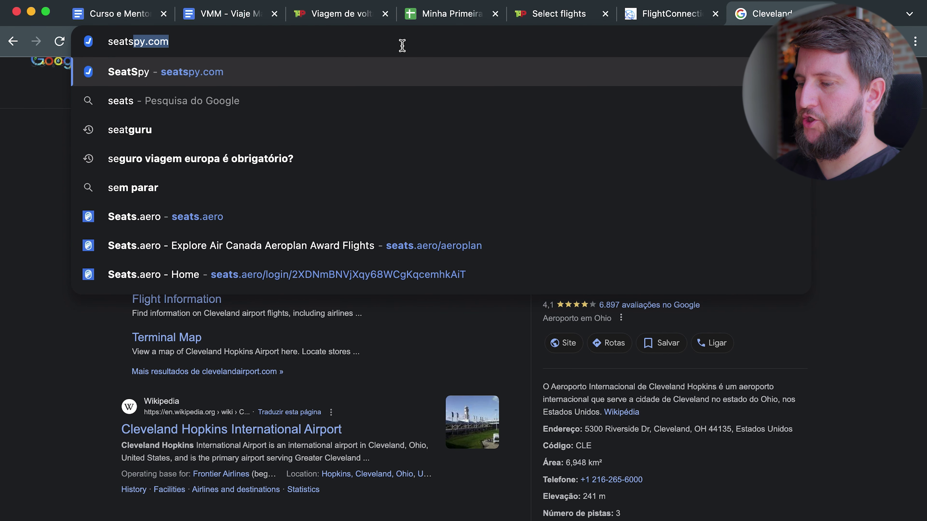
type(".aero")
key("Return")
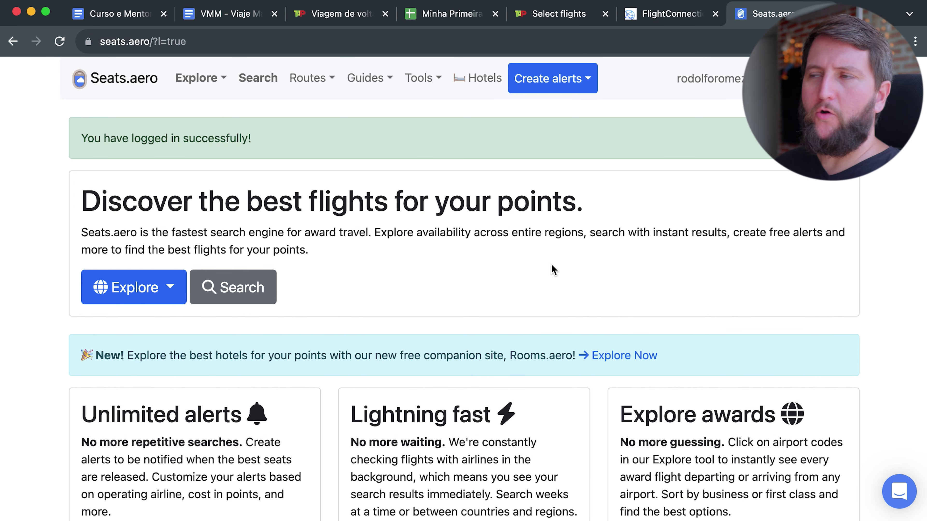
- Explore United MileagePlus award flights from North America to South America
left_click(202, 78)
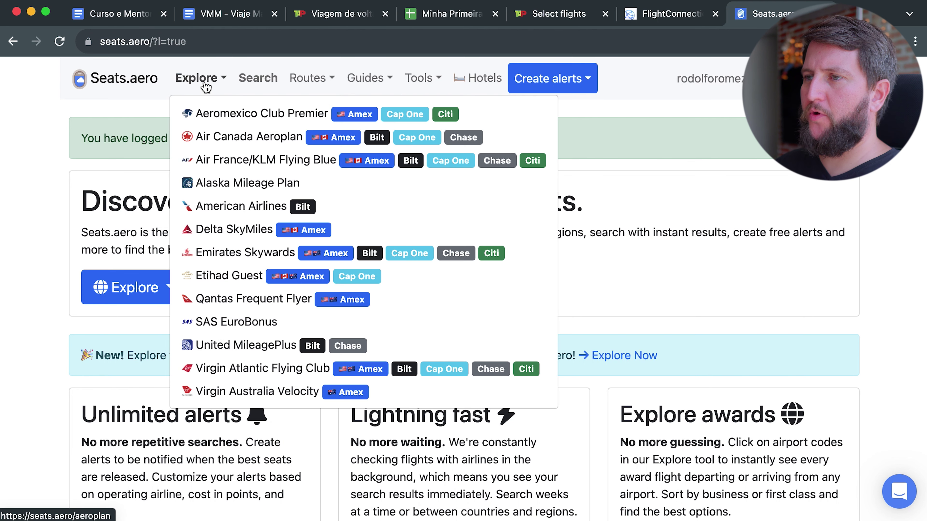
left_click(260, 352)
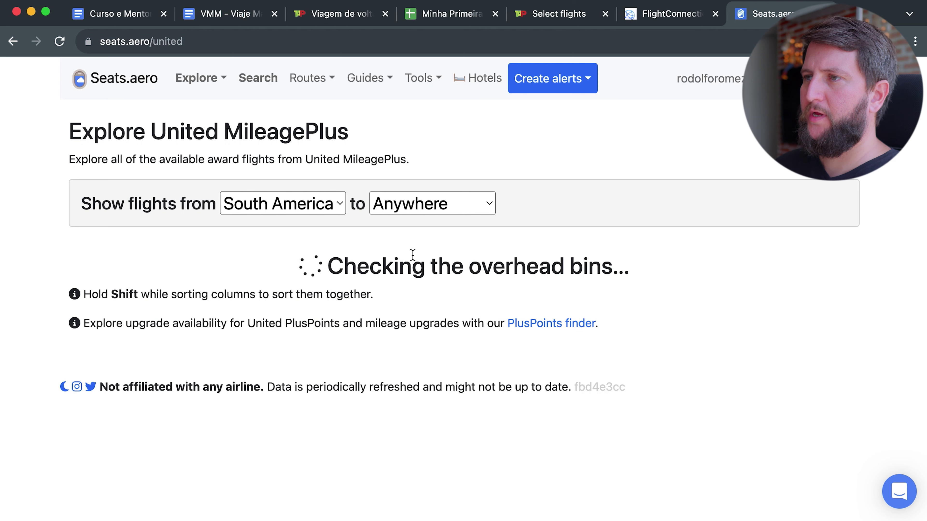
left_click(306, 204)
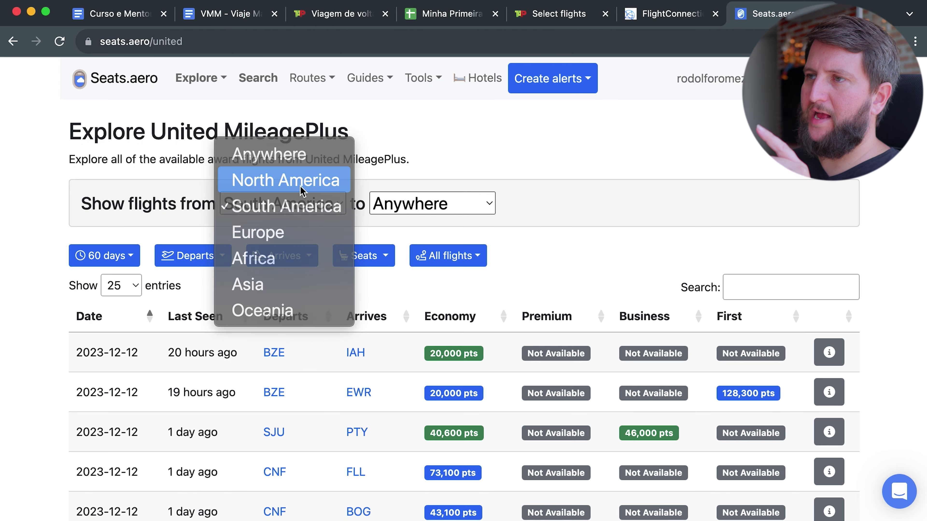
left_click(300, 182)
left_click(399, 203)
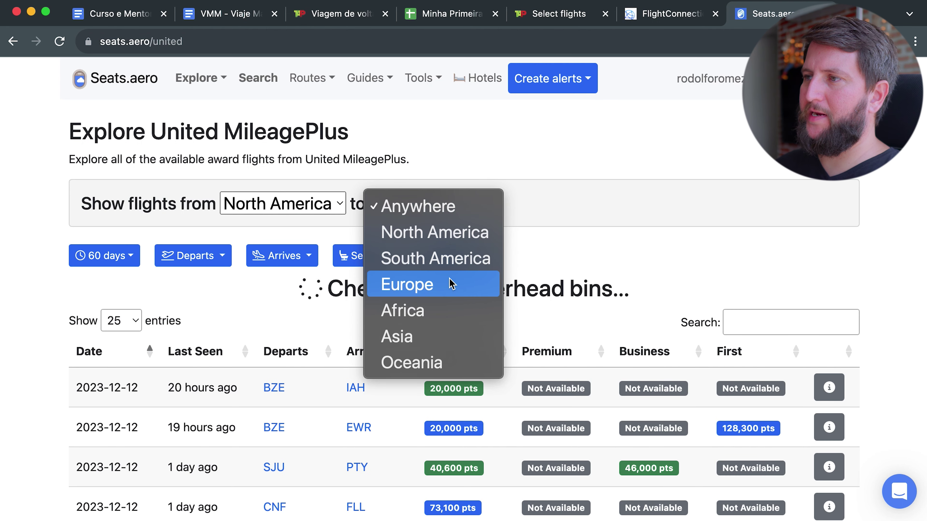
left_click(451, 259)
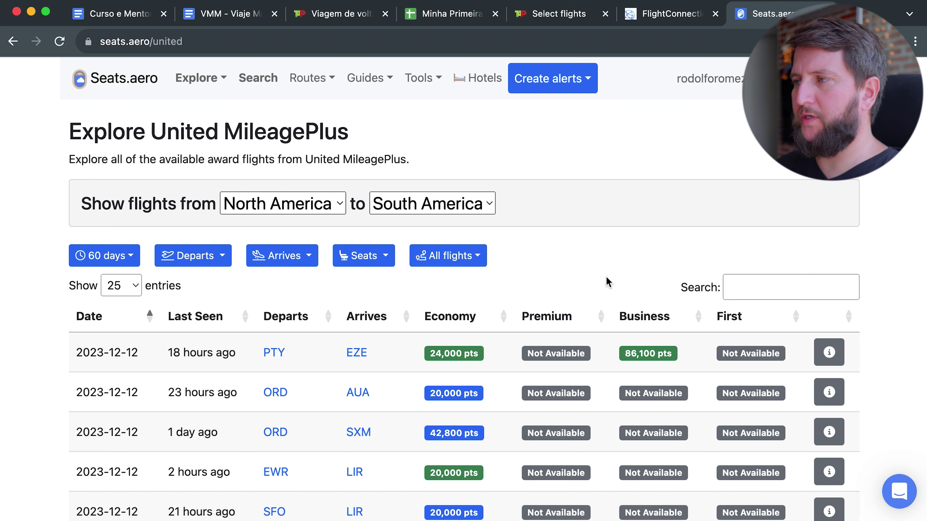
- Filter the United award flights by EWR and sort them by Business class points
scroll(605, 279, "down", 1)
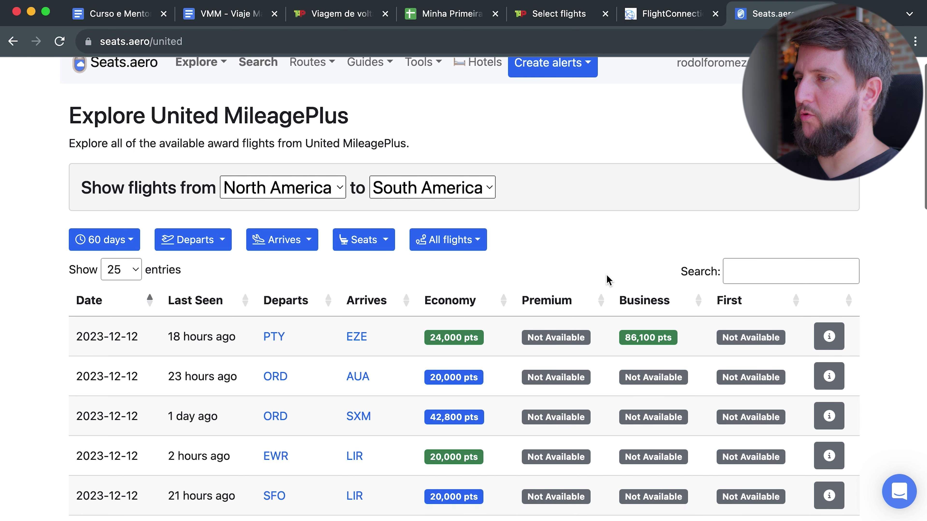
left_click(771, 272)
type("EWR")
key("super+minus")
key("super+minus")
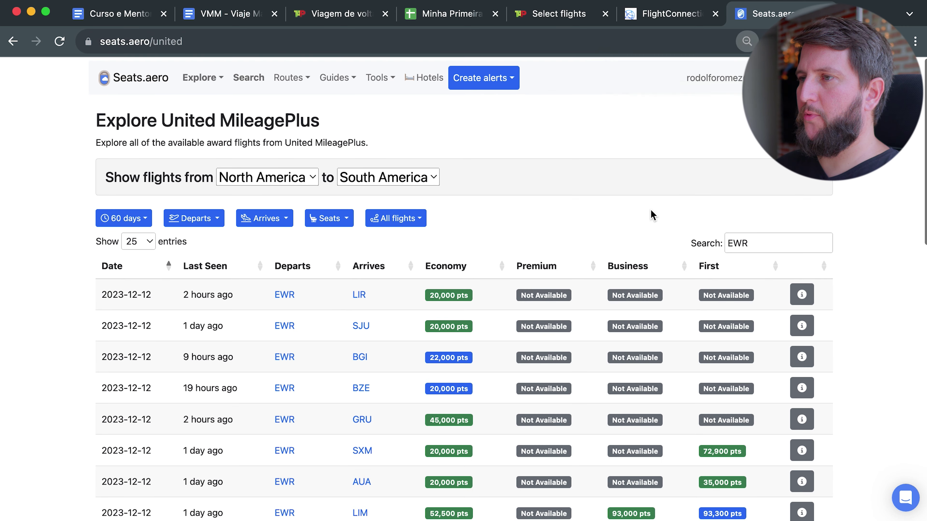
left_click(630, 268)
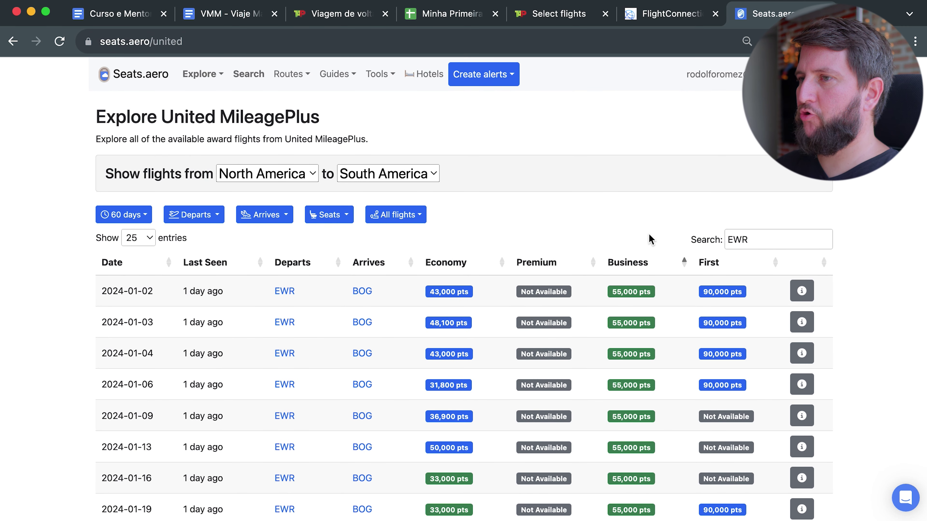
- Narrow the award list to EWR GRU 2024, reverse the Business sort order and look through the Newark to São Paulo dates
left_click(773, 240)
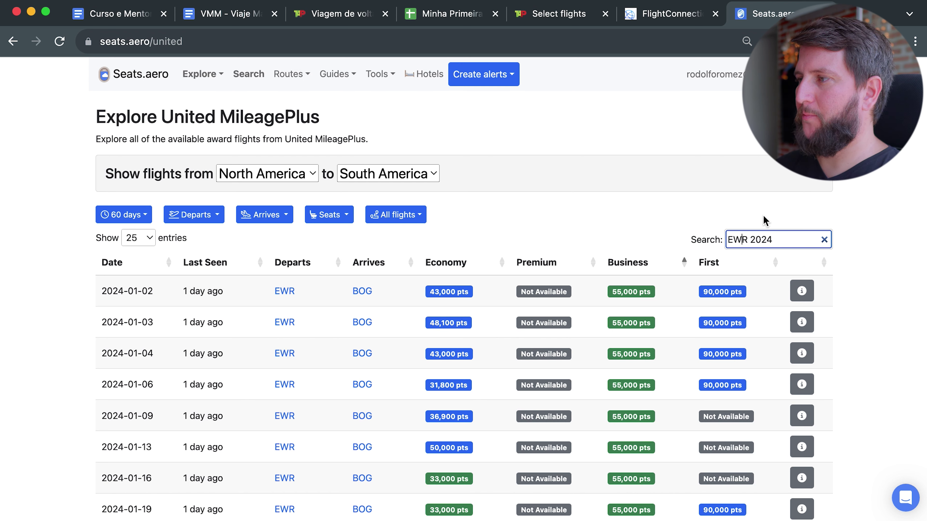
type("GRU")
left_click(639, 272)
scroll(647, 243, "down", 10)
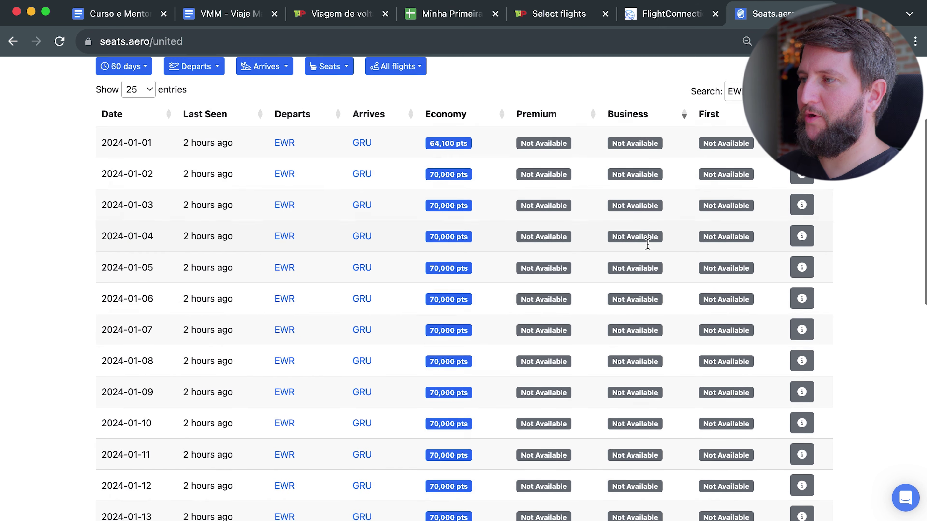
scroll(648, 244, "down", 10)
scroll(647, 243, "up", 20)
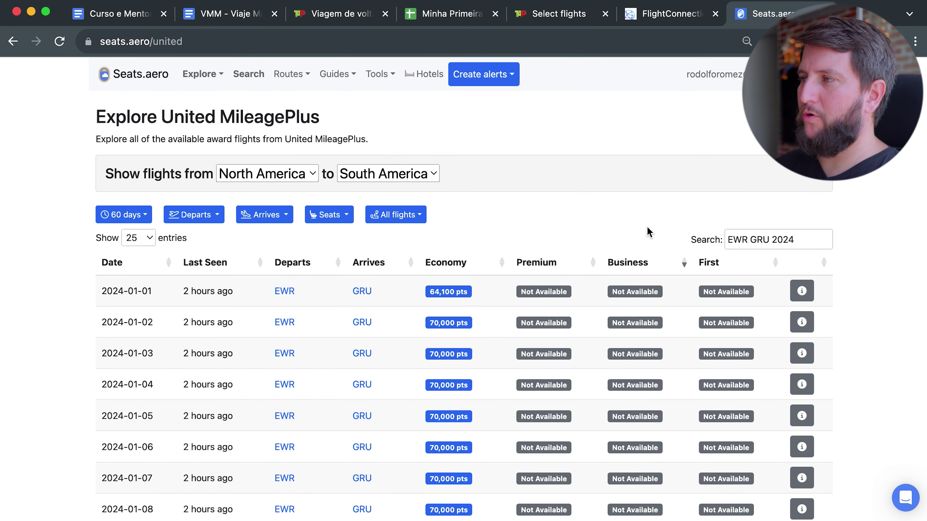
left_click(797, 240)
left_click(679, 224)
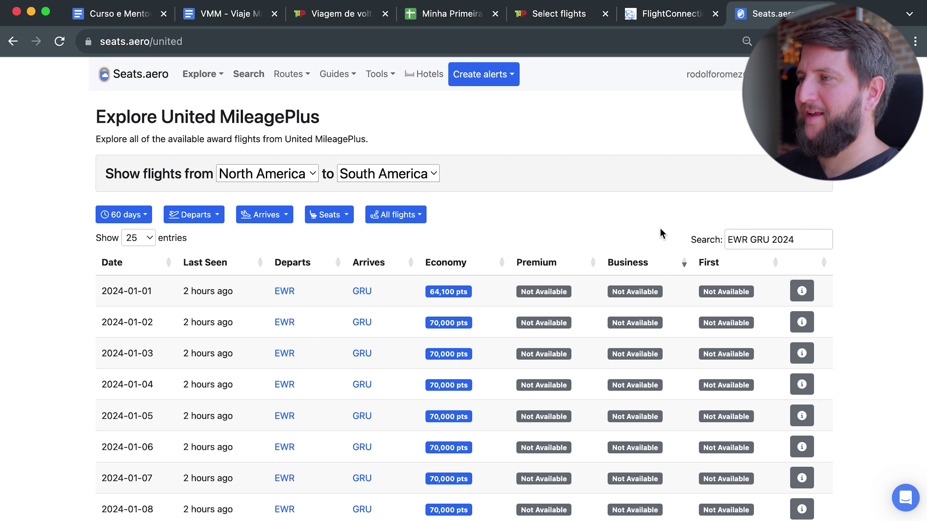
scroll(659, 228, "down", 10)
scroll(660, 228, "up", 10)
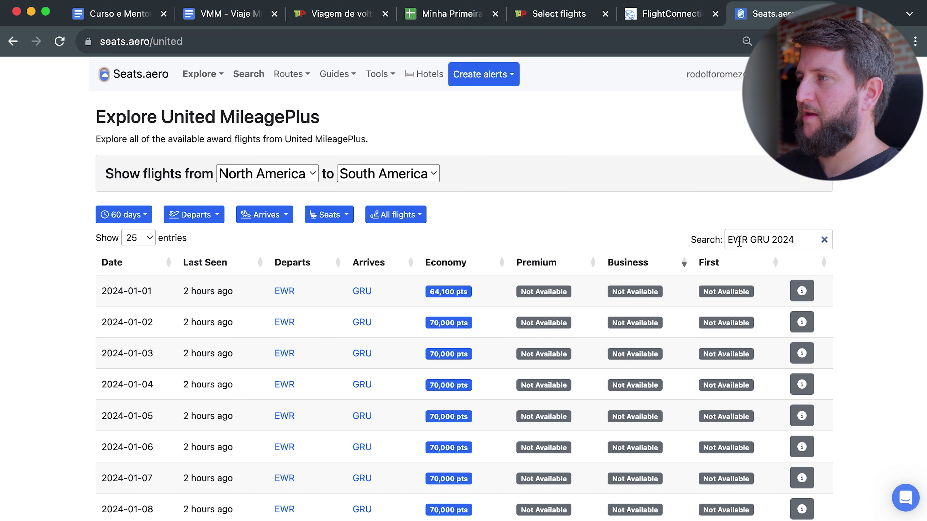
- Broaden the filter to GRU 2024 and compare Business availability to São Paulo from other North American airports
left_click_drag(754, 240, 600, 240)
key("BackSpace")
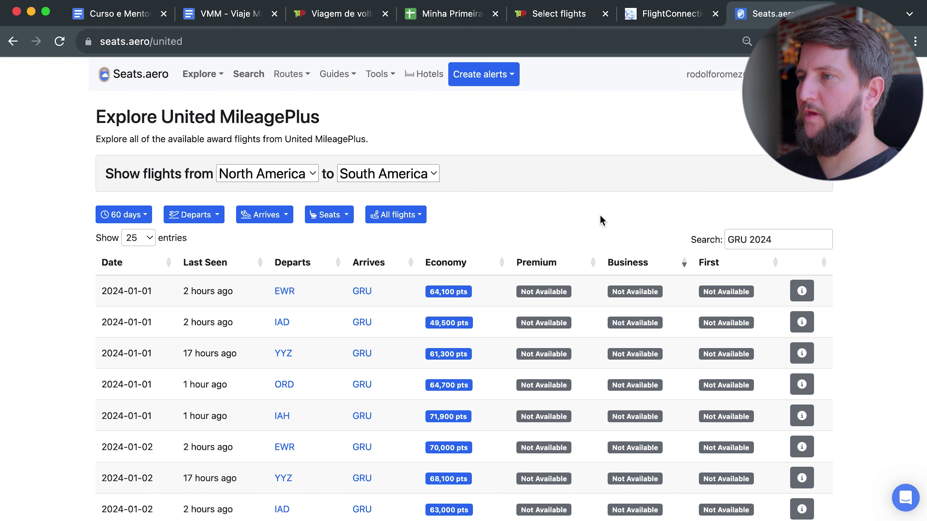
left_click(625, 263)
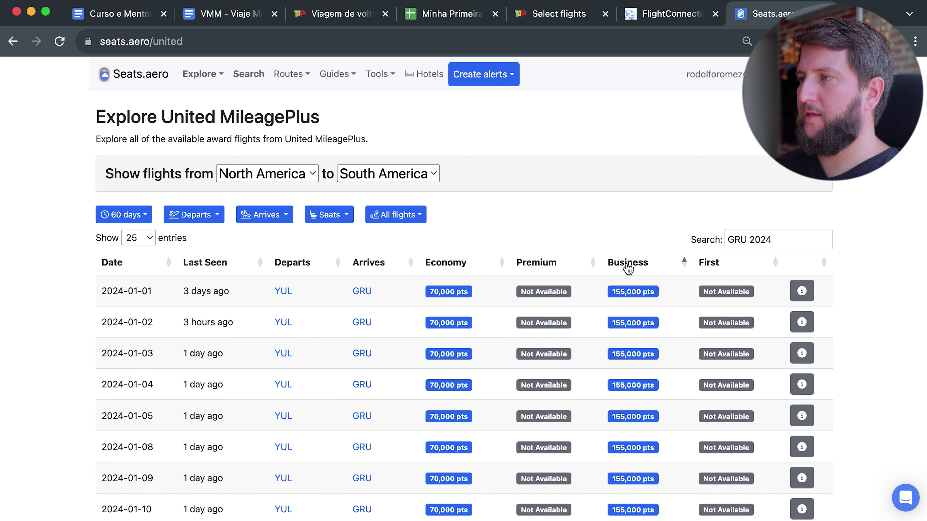
left_click(626, 265)
scroll(619, 244, "down", 3)
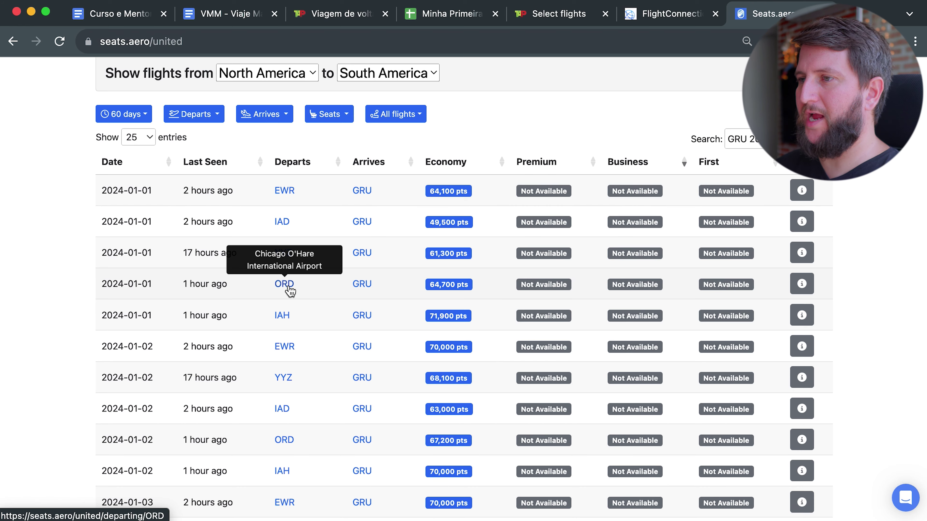
scroll(325, 282, "down", 4)
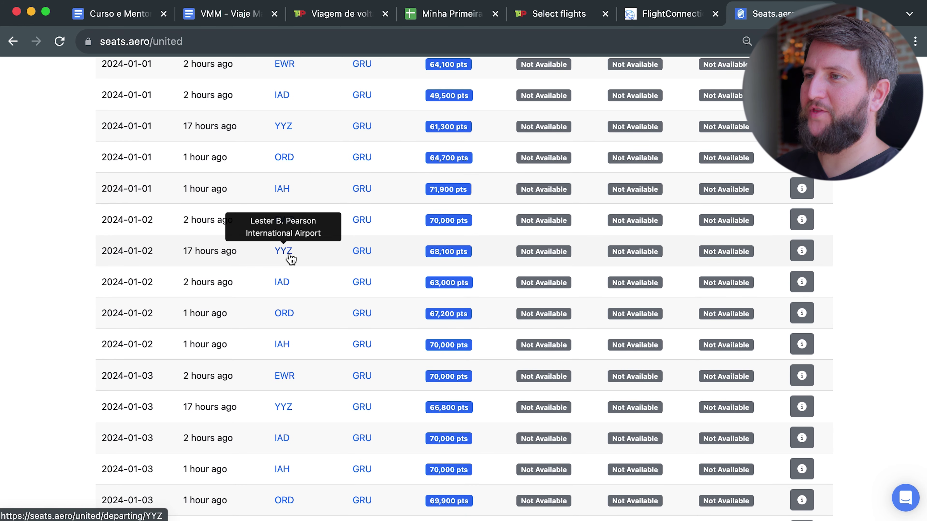
scroll(344, 264, "down", 6)
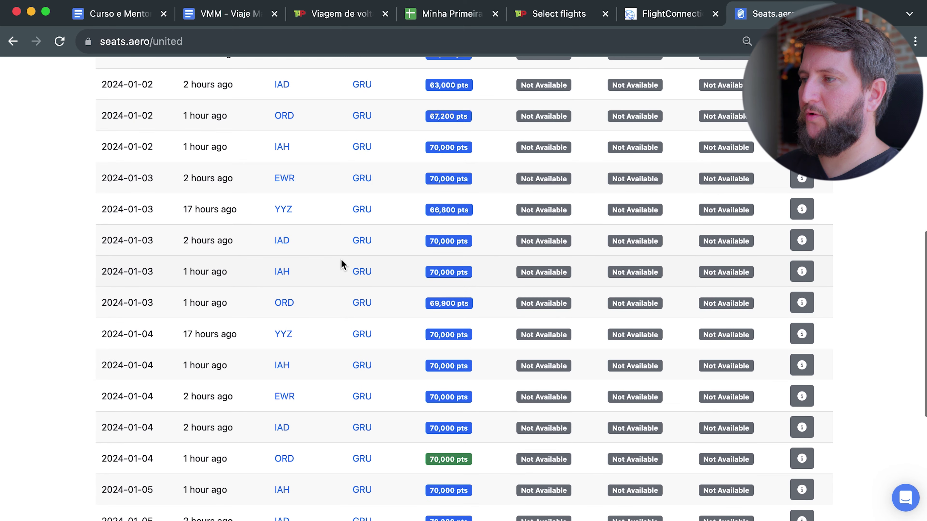
scroll(343, 263, "up", 13)
left_click(627, 263)
left_click(629, 263)
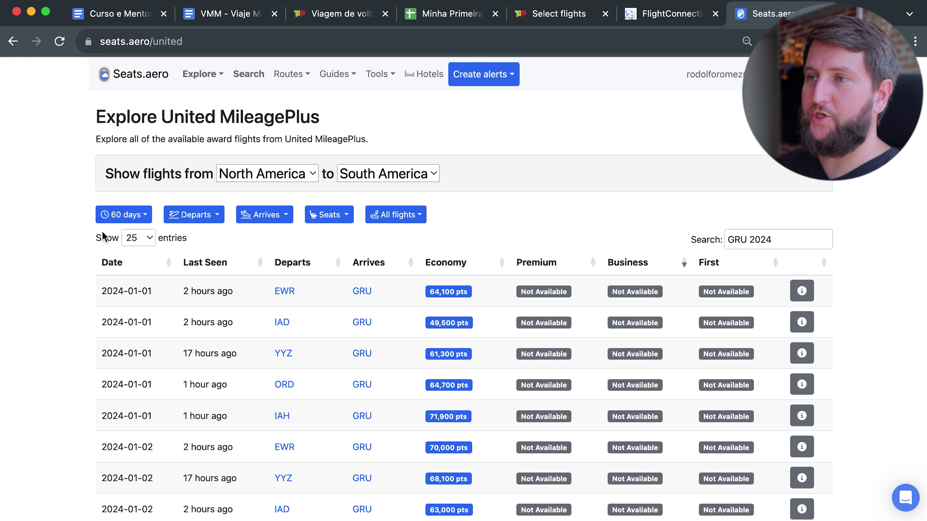
- Extend the award results from 60 days to the full year and sort them by lowest Business points
left_click(143, 220)
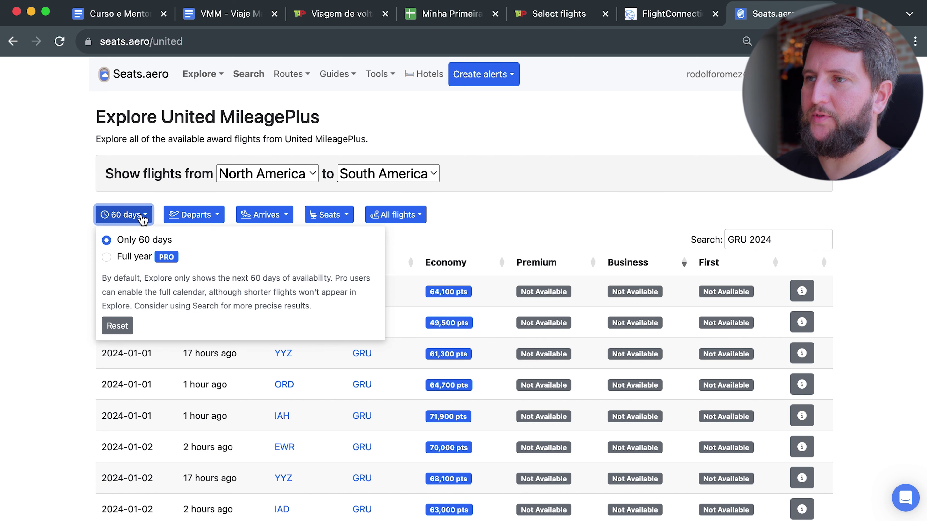
left_click(106, 257)
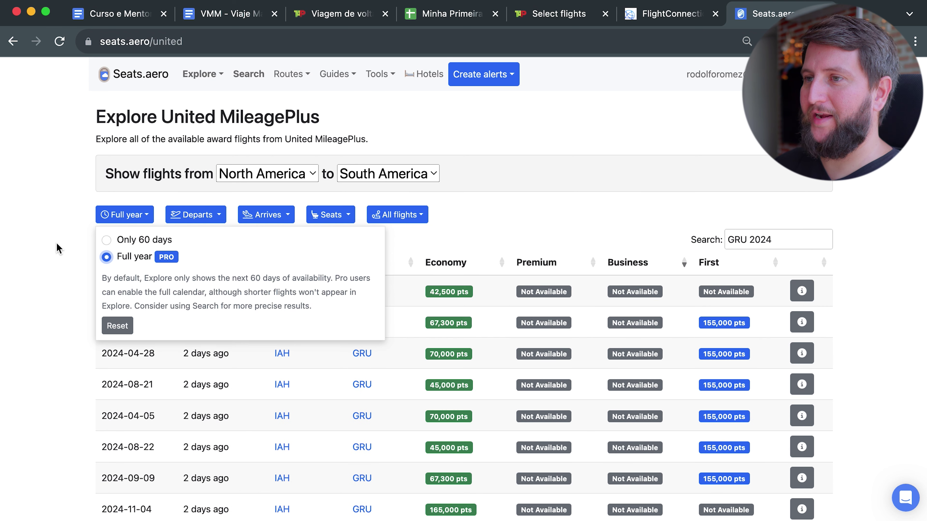
left_click(72, 253)
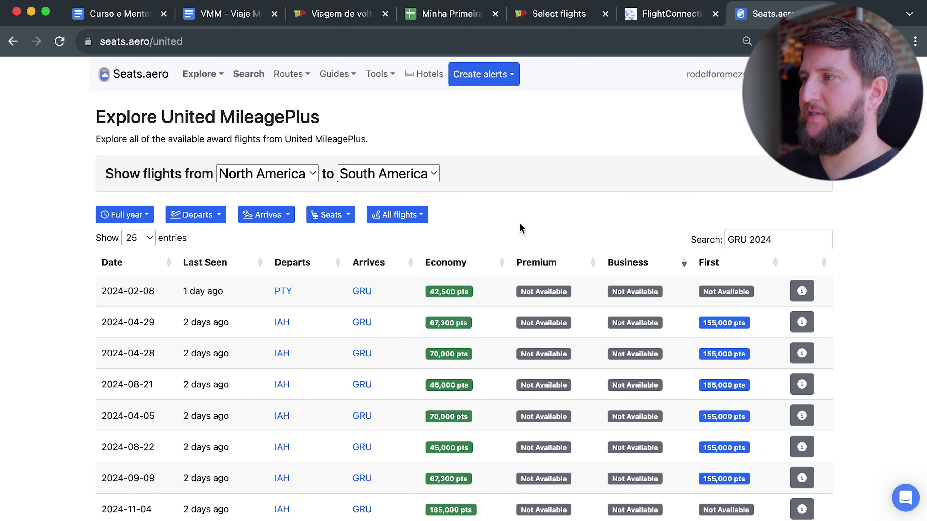
left_click(616, 263)
scroll(609, 242, "down", 1)
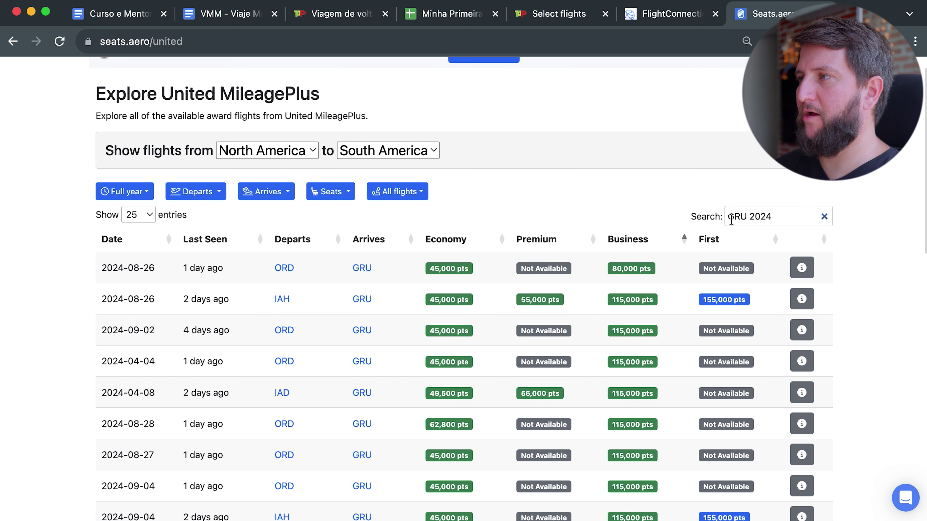
- Limit the full-year results to the Newark to São Paulo route with the filter EWR GRU 2024
left_click(747, 216)
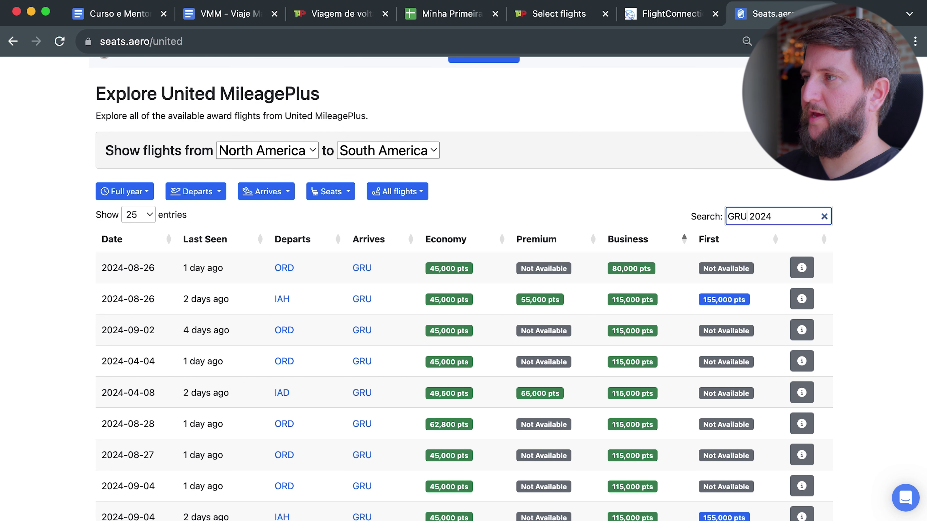
type("EWR")
scroll(698, 203, "up", 1)
left_click(698, 203)
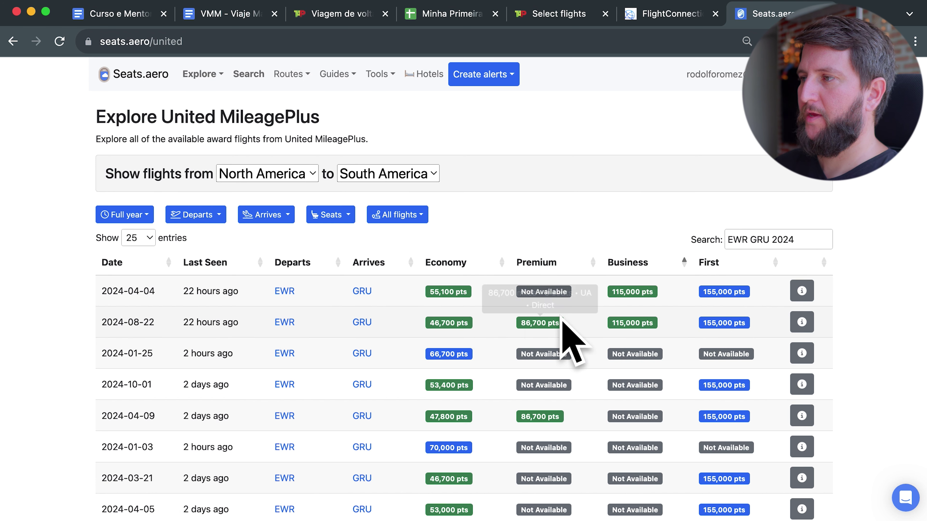
- Examine the Business flight details for the EWR to GRU award on 2024-08-22, and close them
mouse_move(638, 324)
left_click(802, 323)
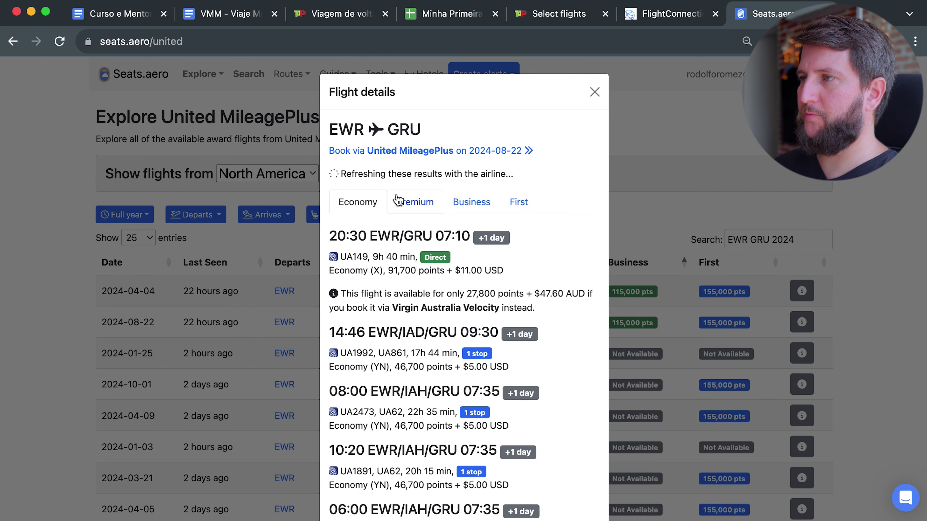
left_click(471, 202)
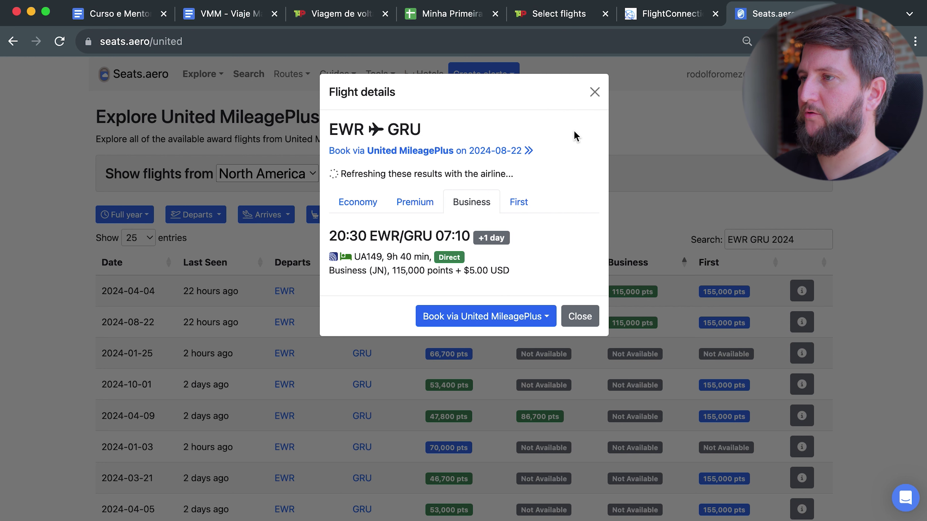
left_click(595, 91)
mouse_move(635, 290)
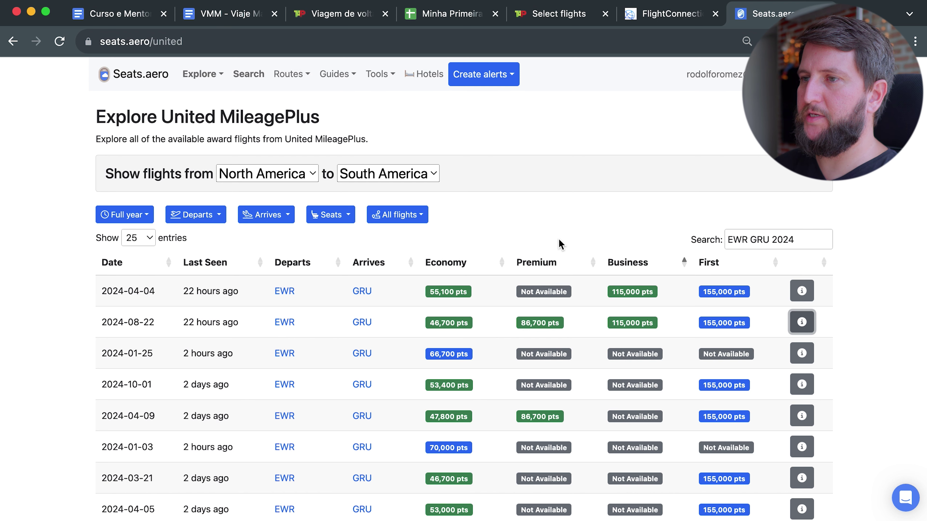
- Switch to the itinerary spreadsheet and review the leg dates from the first departure to the Newark to São Paulo return
left_click(538, 23)
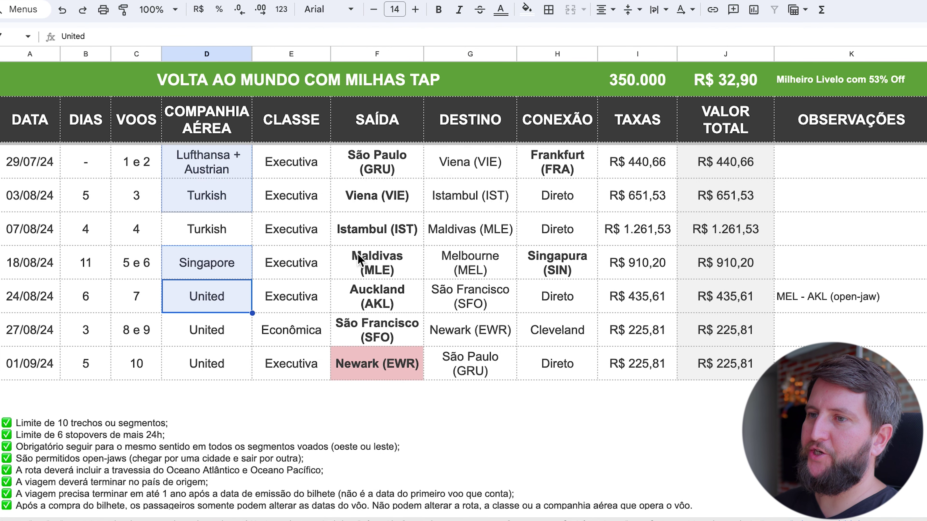
left_click(358, 258)
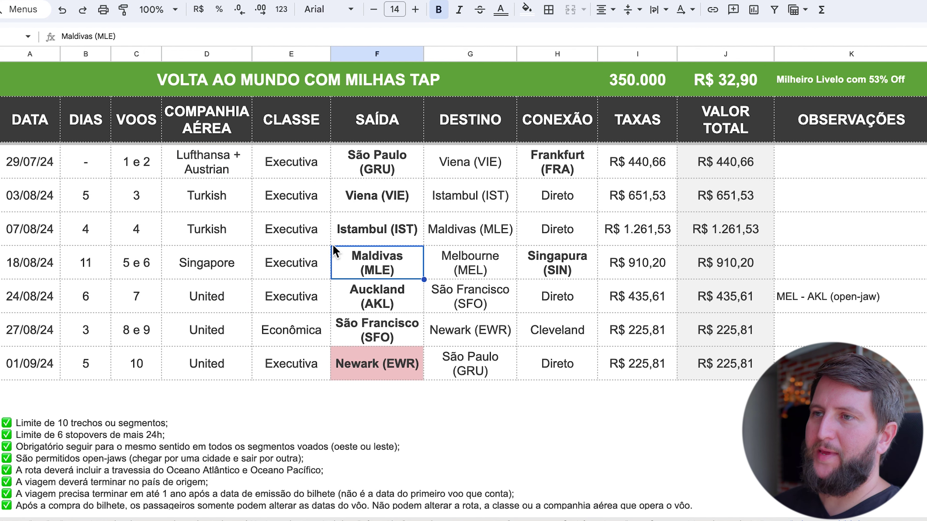
left_click_drag(22, 329, 51, 285)
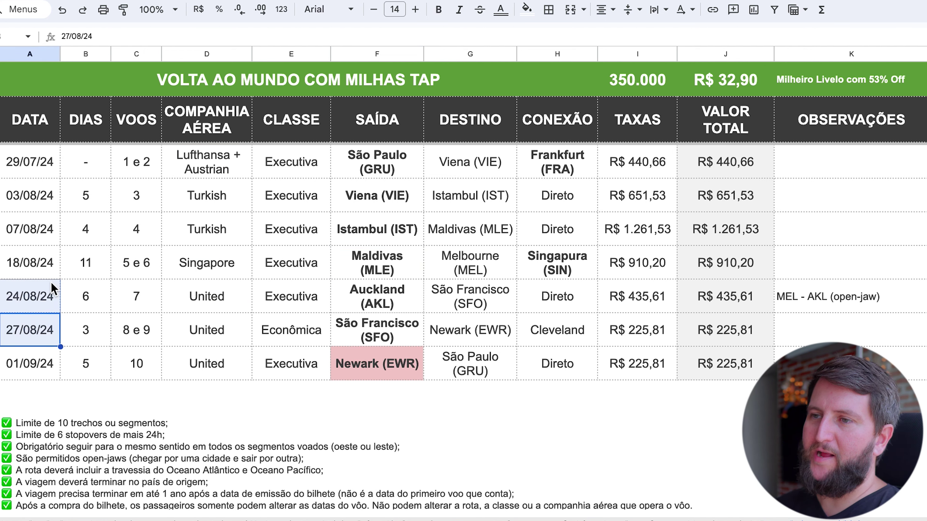
left_click(39, 173)
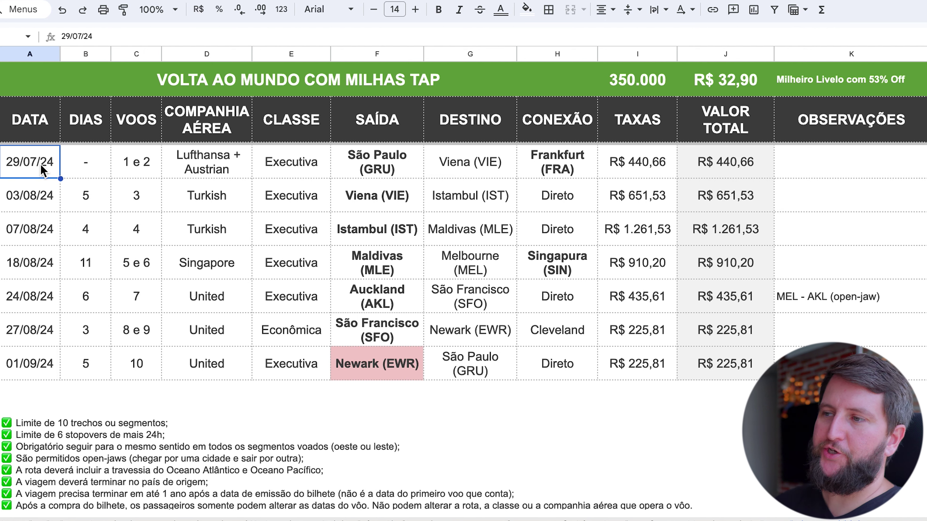
left_click(33, 367)
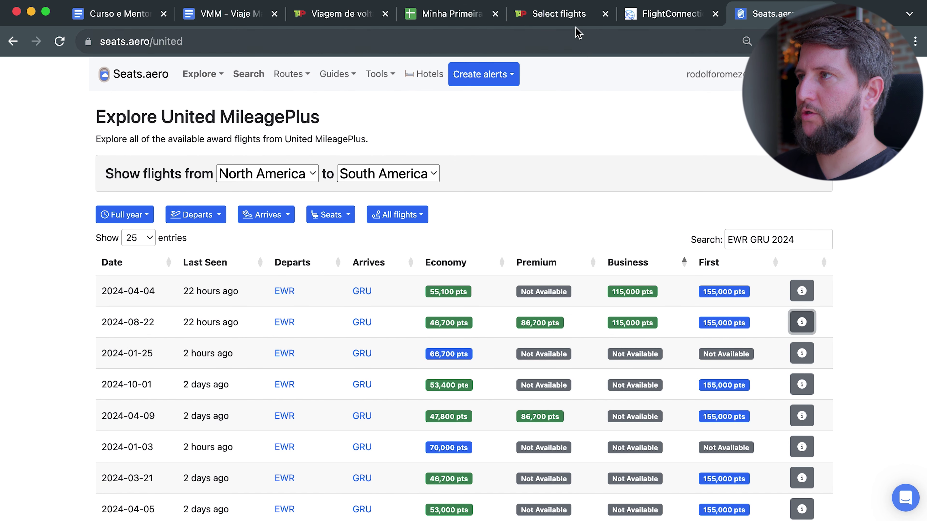
- Switch to the TAP booking results, reopen the one-way New York to Sao Paulo search for editing and display its date calendar
left_click(558, 14)
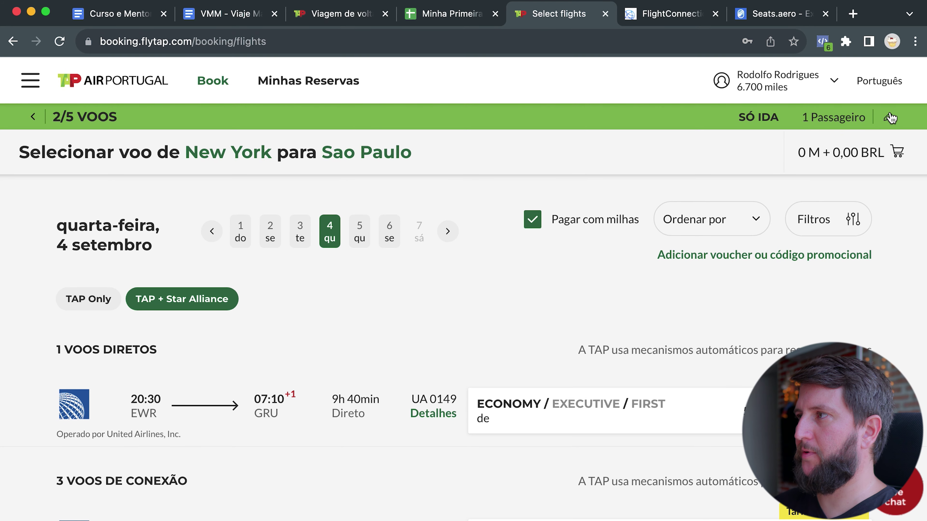
left_click(890, 117)
left_click(540, 301)
left_click(340, 345)
left_click(708, 256)
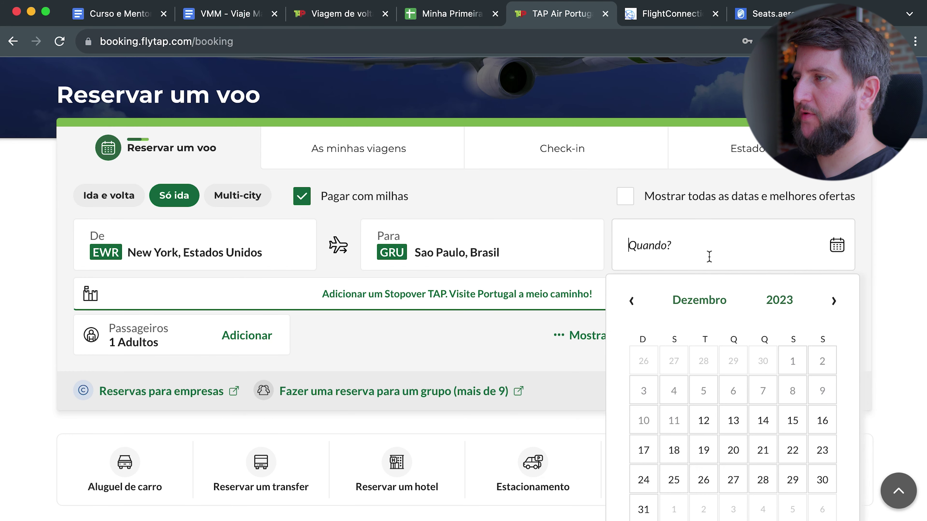
- Set the departure date to 22/08/2024, matching the seats.aero date, and search for the New York to Sao Paulo flights
left_click(834, 300)
left_click(833, 300)
left_click(833, 301)
left_click(833, 301)
left_click(833, 300)
left_click(833, 300)
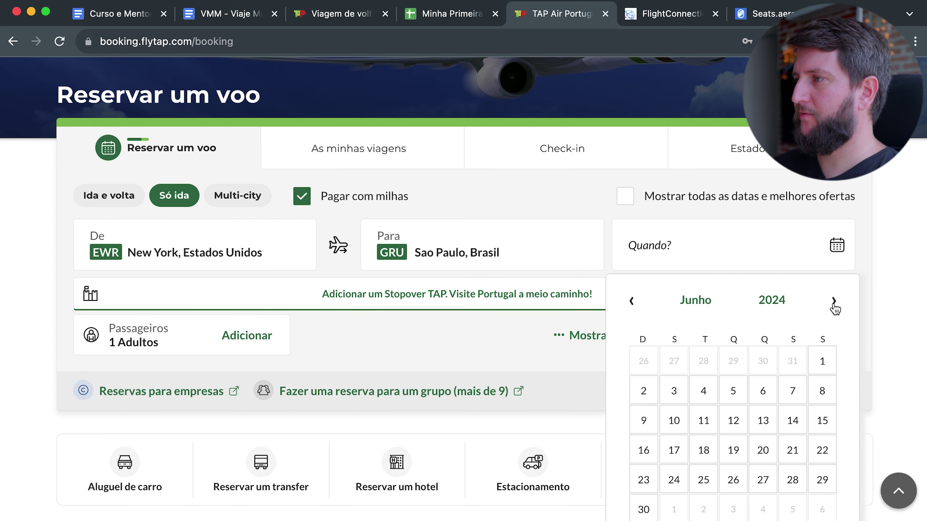
left_click(740, 15)
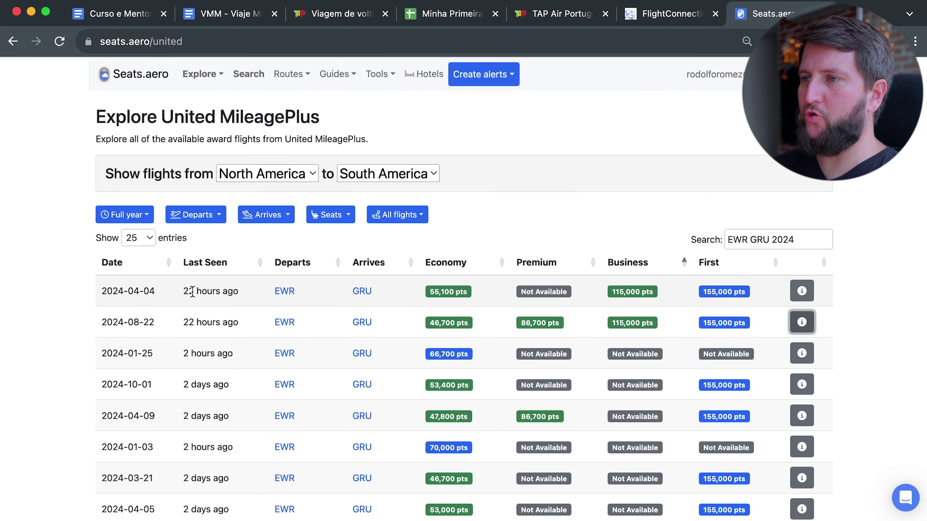
left_click(562, 13)
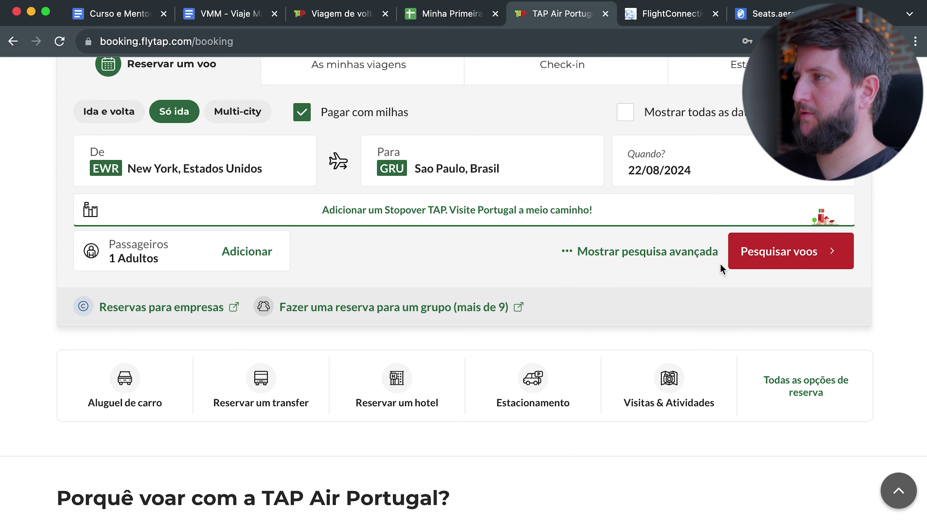
left_click(768, 260)
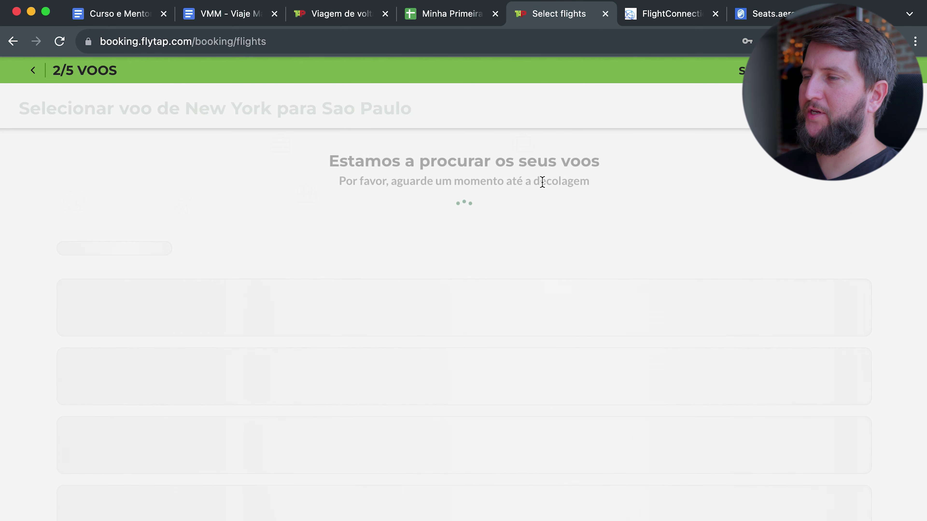
scroll(544, 187, "up", 2)
scroll(511, 273, "down", 2)
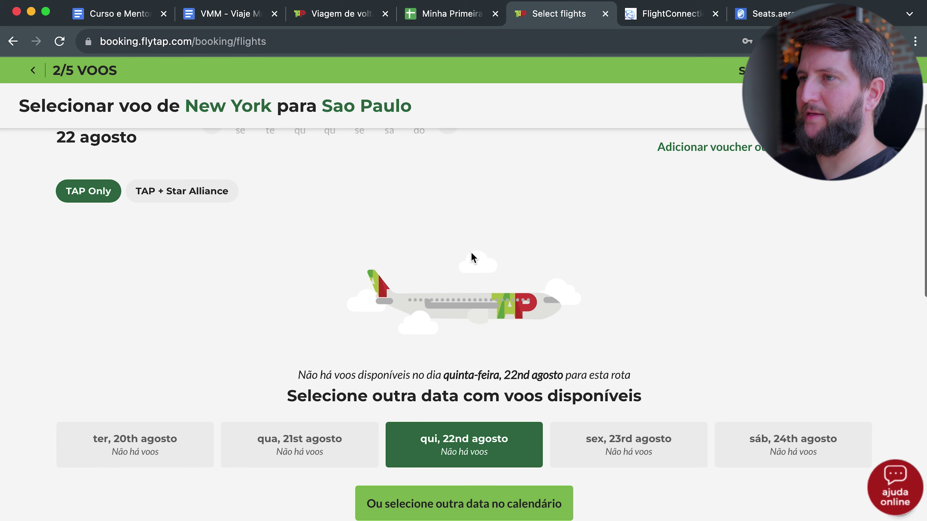
- Include Star Alliance flights in the 22 August New York to Sao Paulo results, and return to the seats.aero award list
left_click(182, 199)
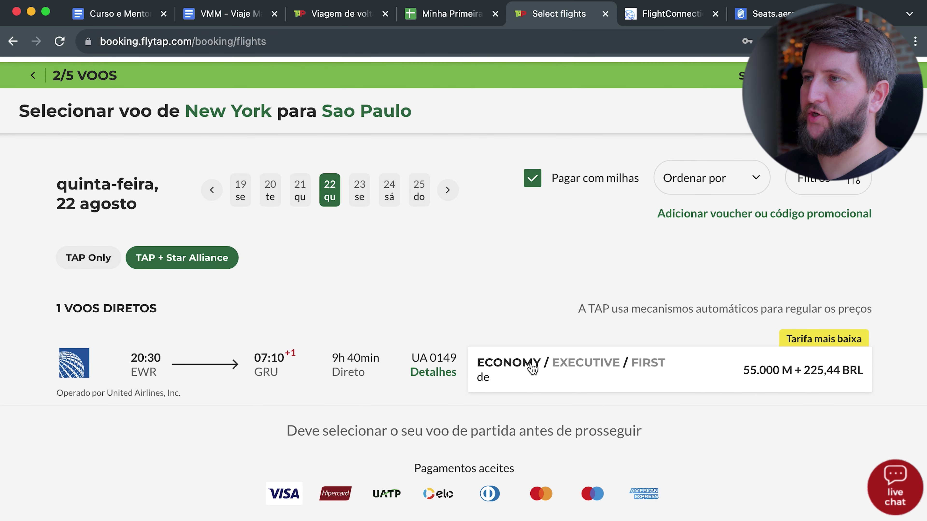
key("ctrl+Tab")
key("ctrl+Tab")
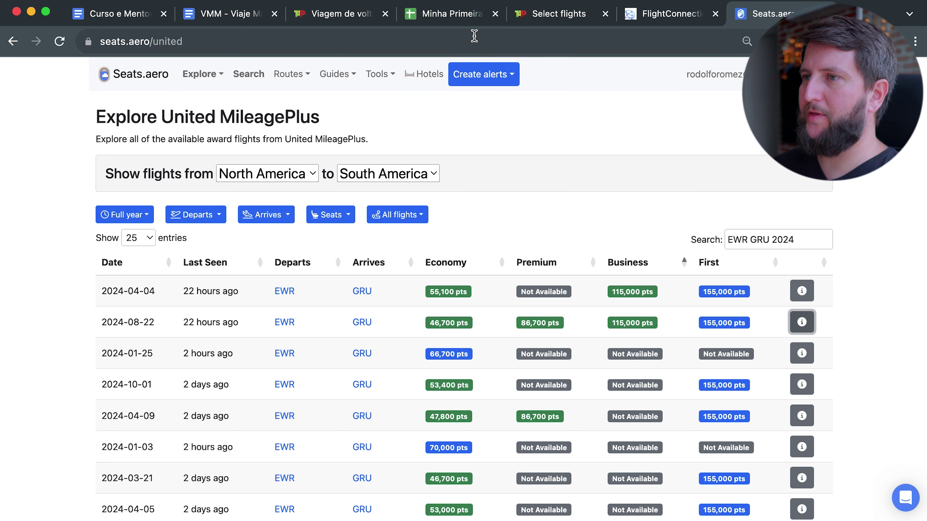
- Reopen the TAP search for editing, check the alternative award dates on seats.aero, and proceed to a new search
left_click(558, 15)
scroll(723, 194, "up", 2)
left_click(888, 116)
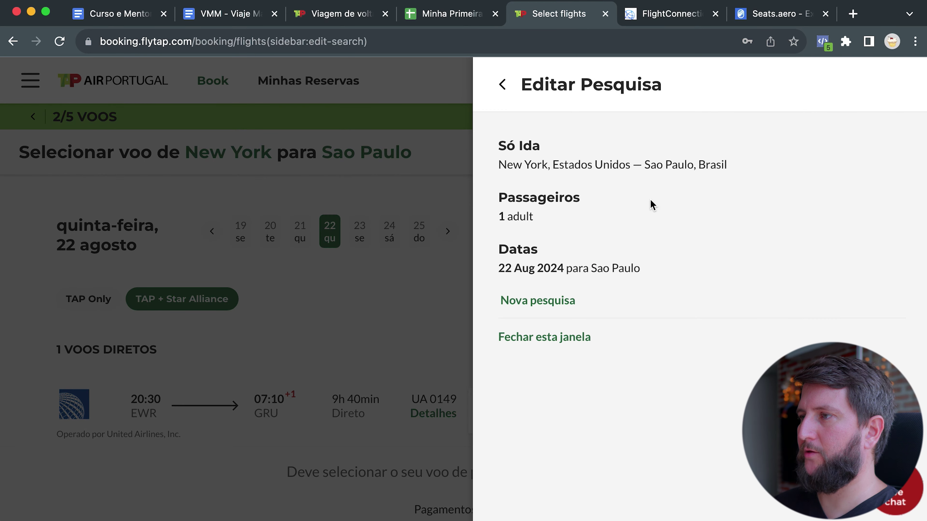
left_click(570, 303)
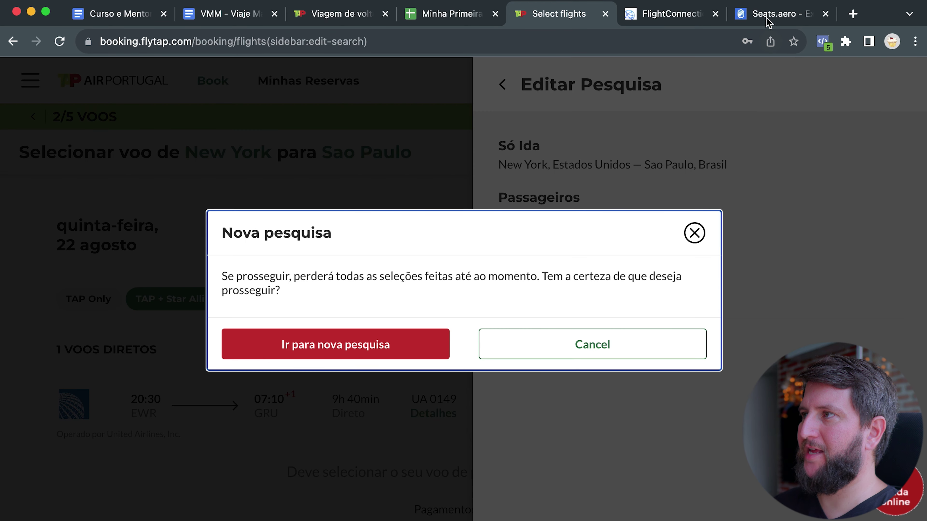
key("ctrl+Tab")
key("ctrl+Tab")
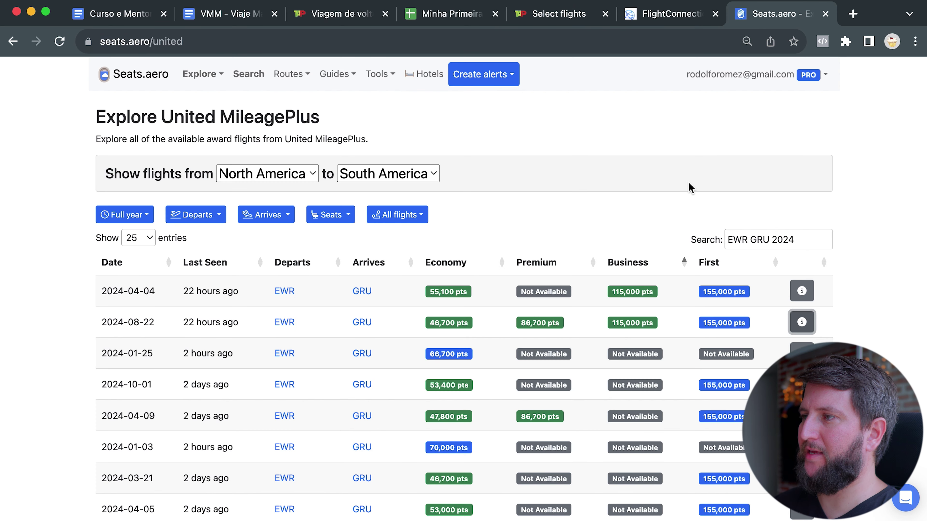
left_click(565, 13)
left_click(424, 354)
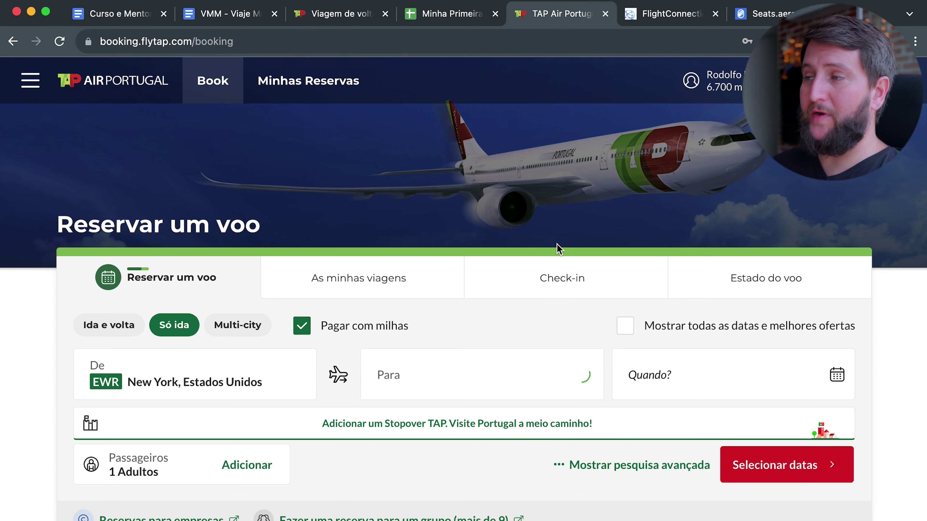
- Set the one-way EWR to GRU departure date to 4 April 2024 and search for flights
scroll(559, 249, "down", 2)
scroll(559, 251, "down", 2)
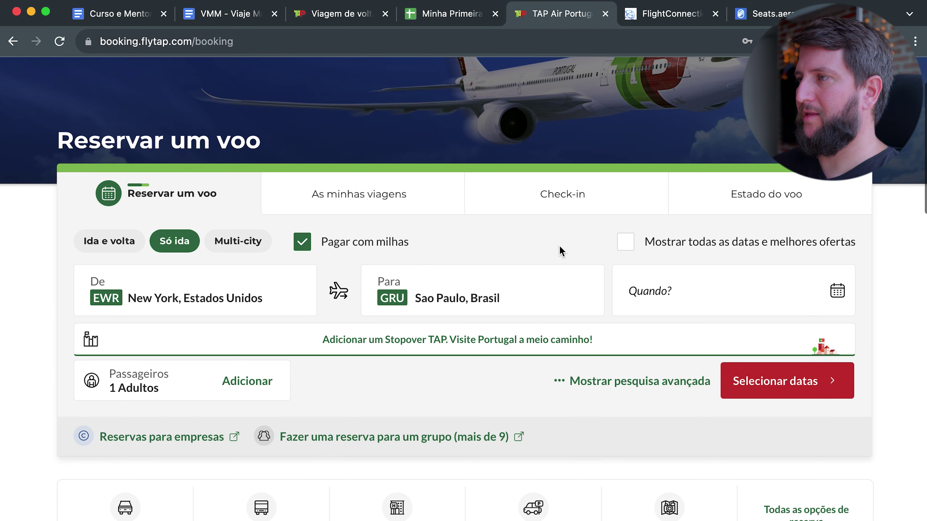
left_click(643, 284)
scroll(643, 287, "down", 3)
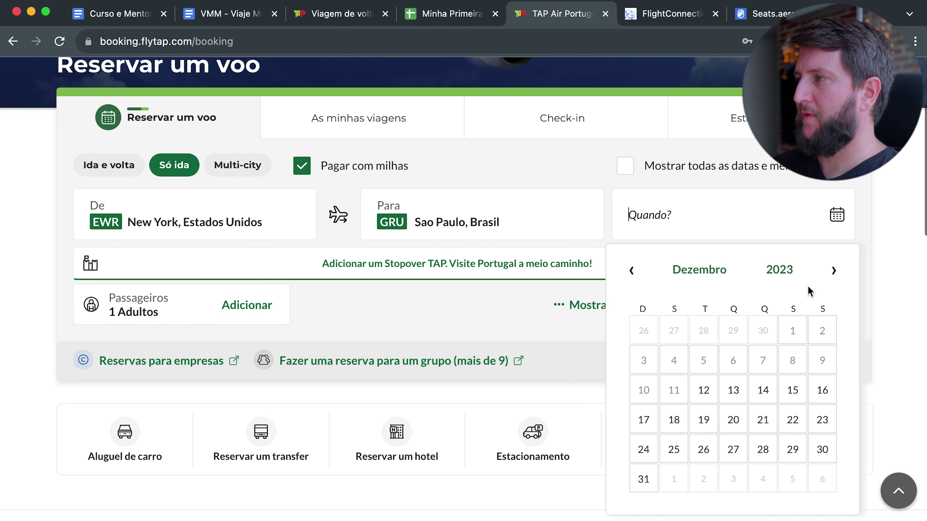
left_click(832, 276)
left_click(833, 275)
left_click(832, 276)
left_click(832, 275)
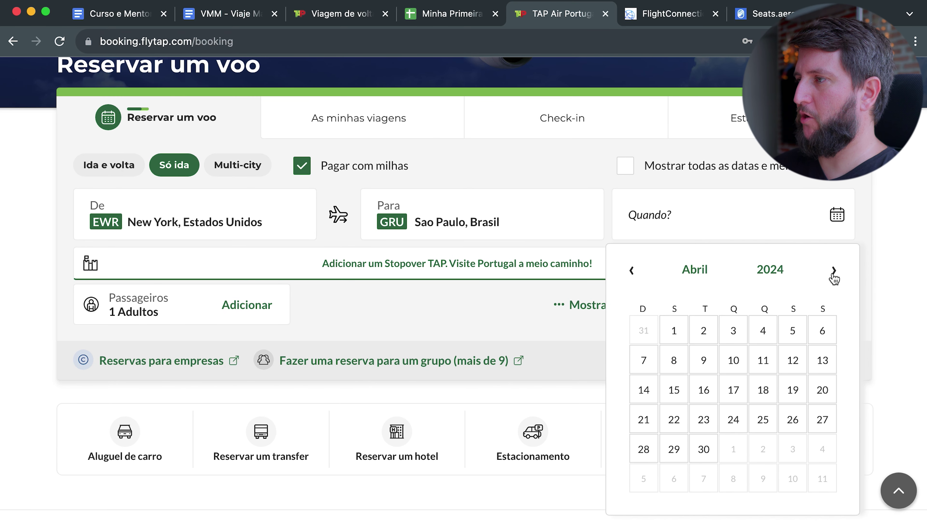
left_click(762, 330)
left_click(772, 314)
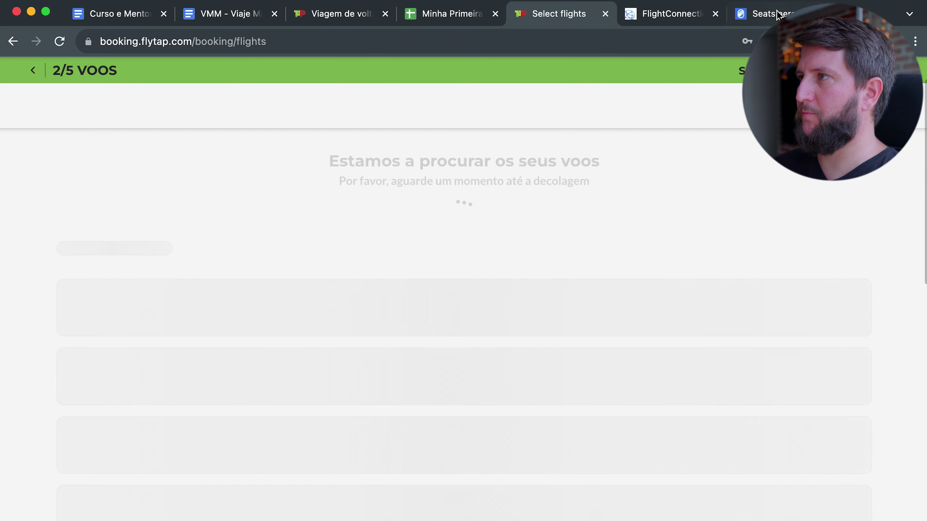
- Recheck the award date on seats.aero, then include Star Alliance flights in the TAP results for 4 April and review their fare classes
left_click(772, 14)
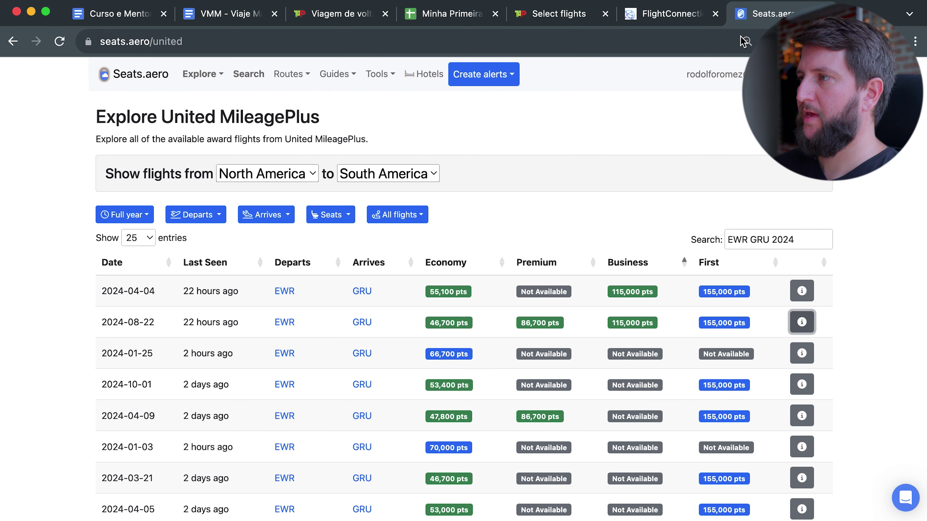
left_click(561, 22)
scroll(532, 251, "down", 2)
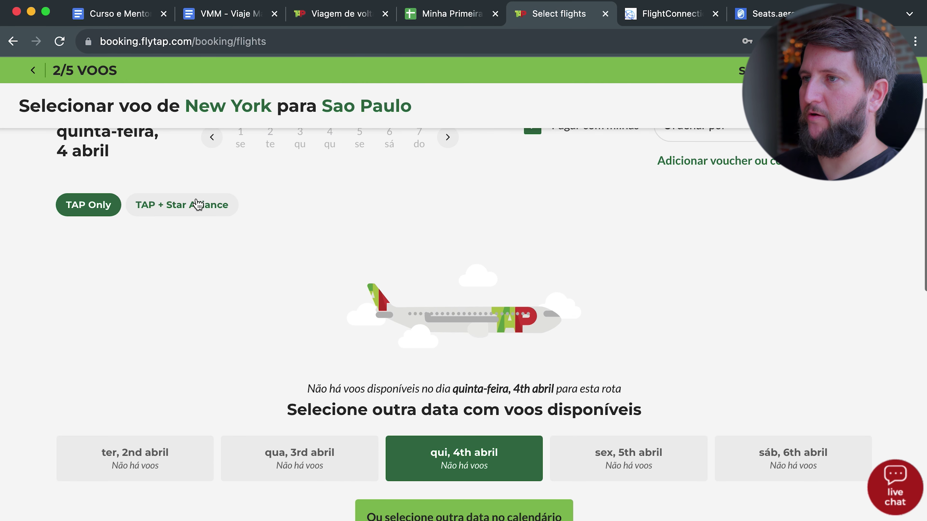
left_click(199, 205)
scroll(483, 218, "down", 8)
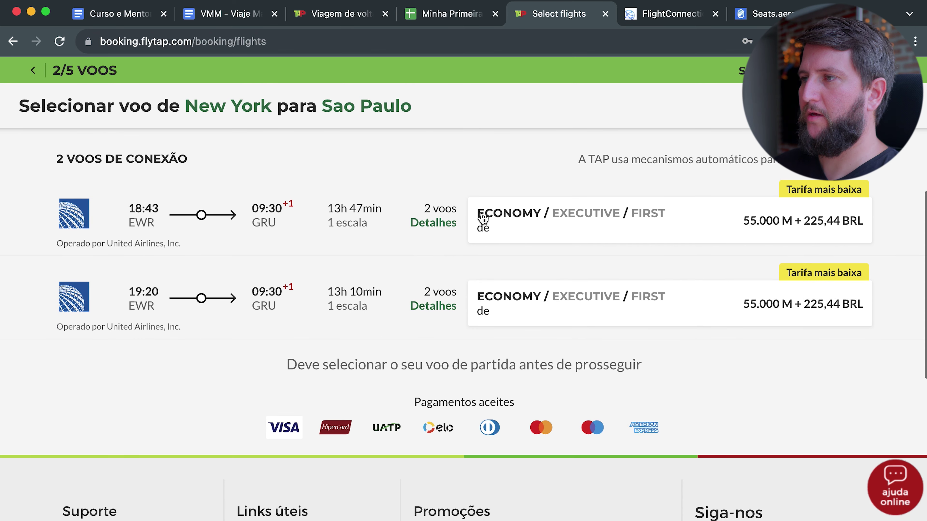
scroll(484, 218, "up", 6)
scroll(483, 218, "up", 3)
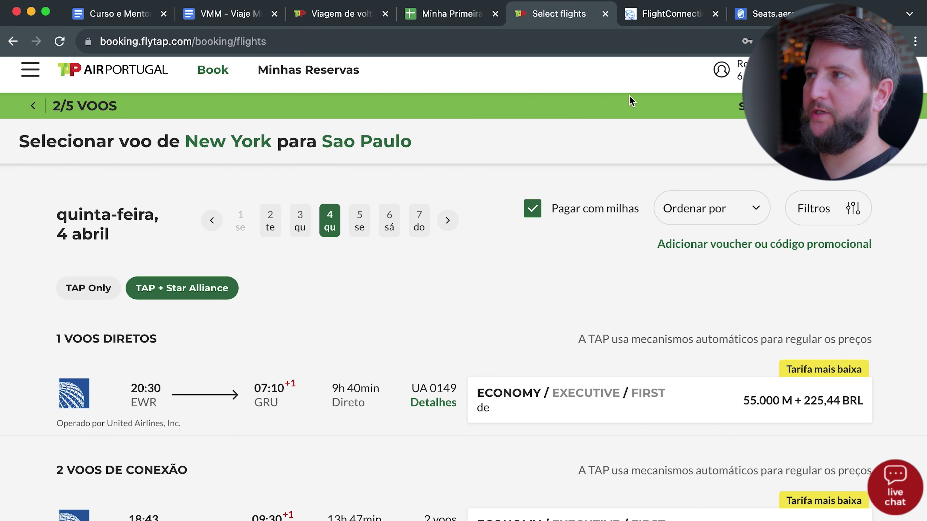
- Remove EWR from the seats.aero filter, leaving GRU 2024, and review Business awards from all North American airports
left_click(754, 14)
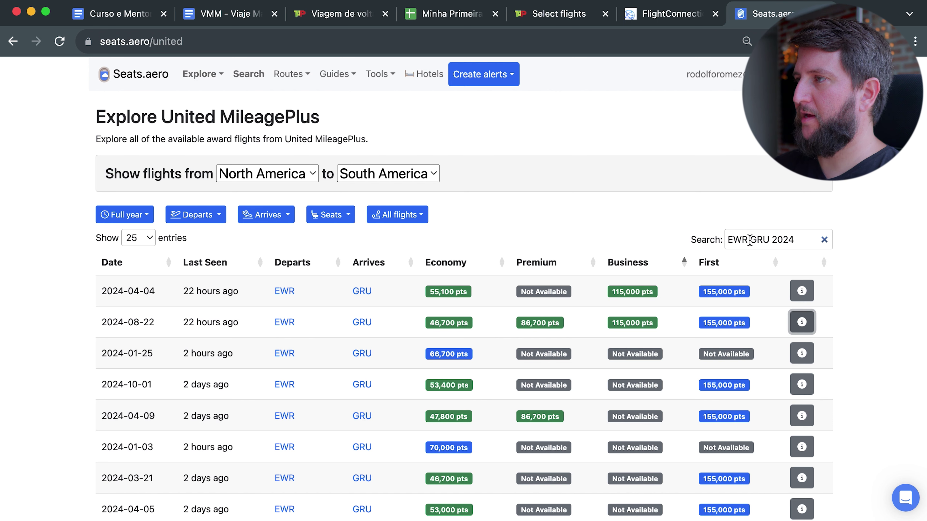
left_click_drag(749, 240, 703, 239)
key("BackSpace")
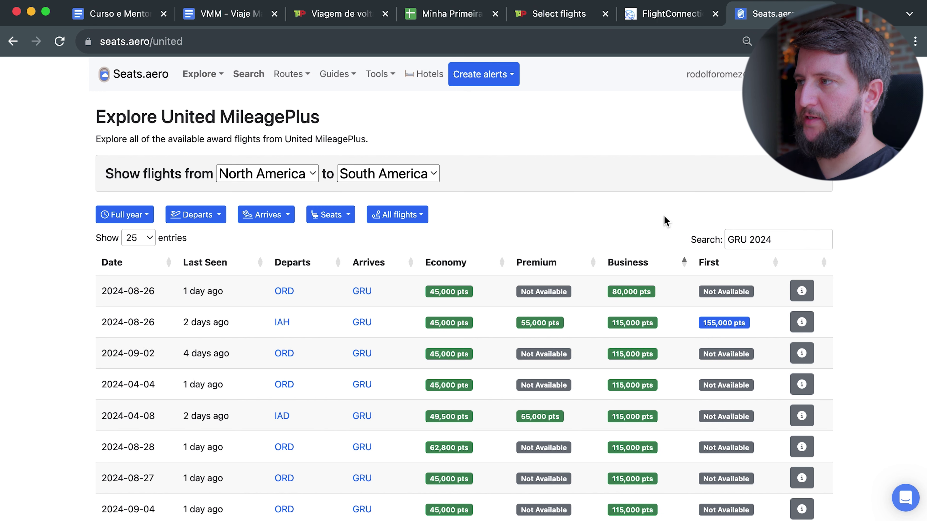
scroll(664, 217, "down", 1)
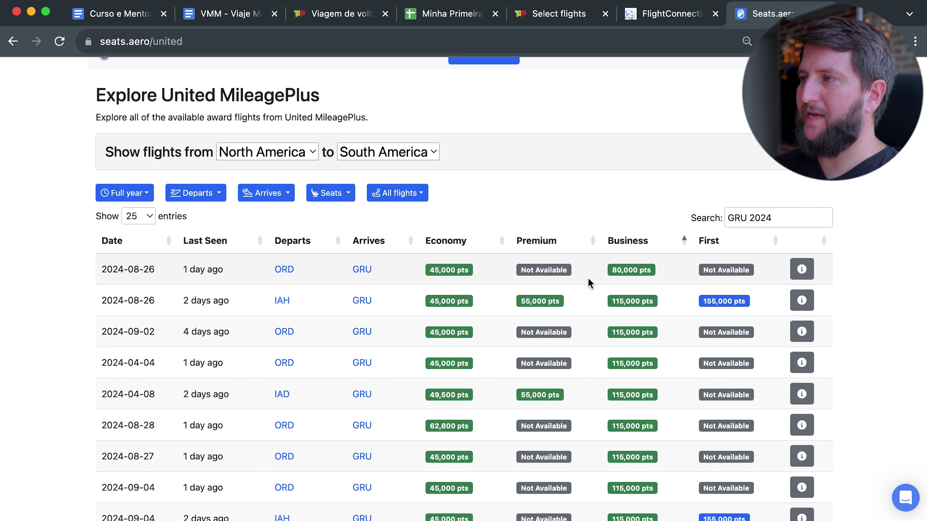
mouse_move(621, 273)
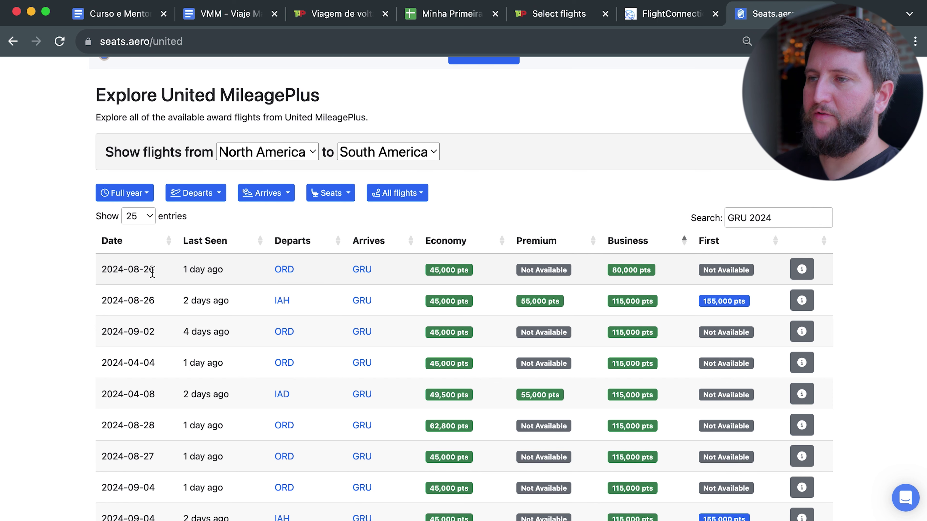
- Start a new one-way TAP search with miles from Chicago (ORD) to Sao Paulo (GRU), checking the award date on seats.aero, and submit it
left_click(549, 17)
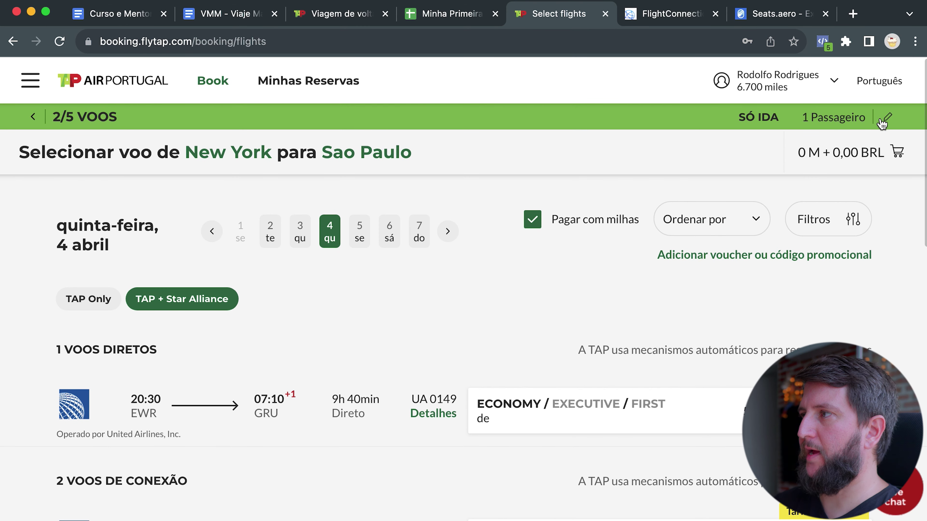
left_click(885, 120)
left_click(572, 305)
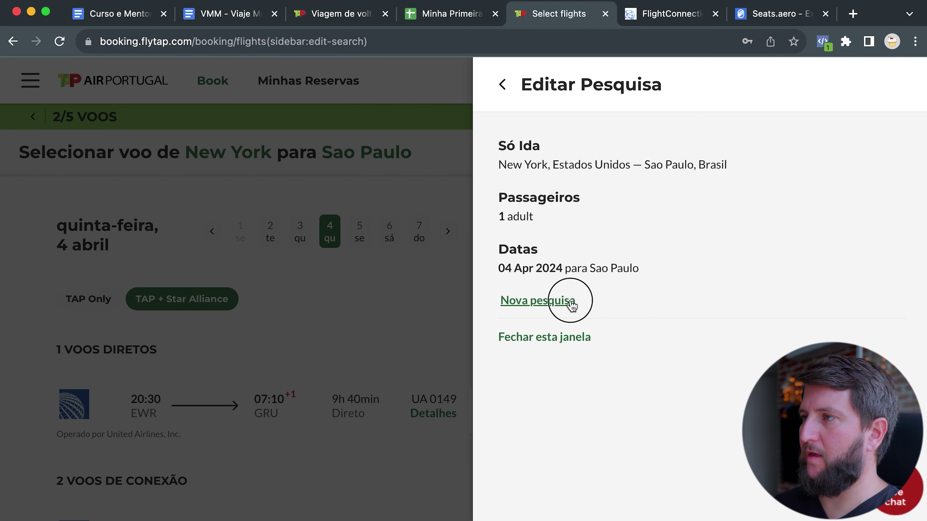
left_click(400, 332)
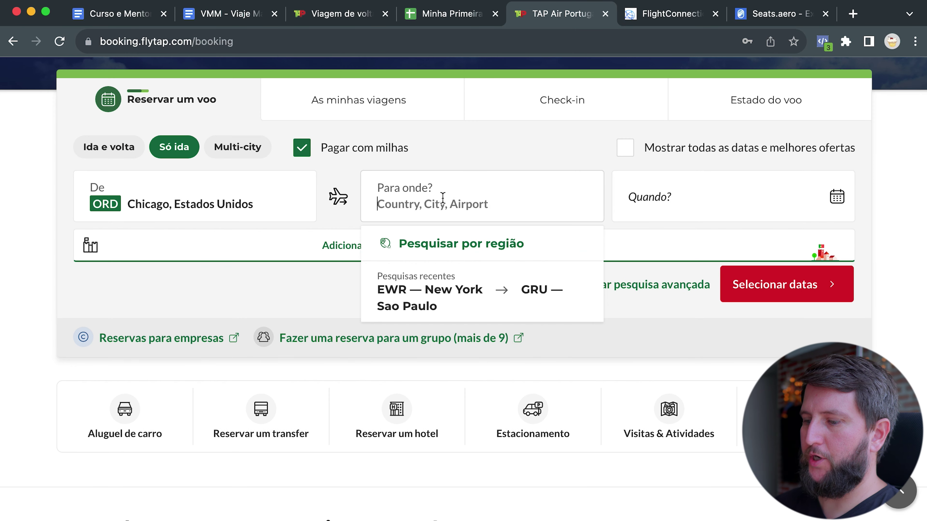
type("GR")
left_click(768, 16)
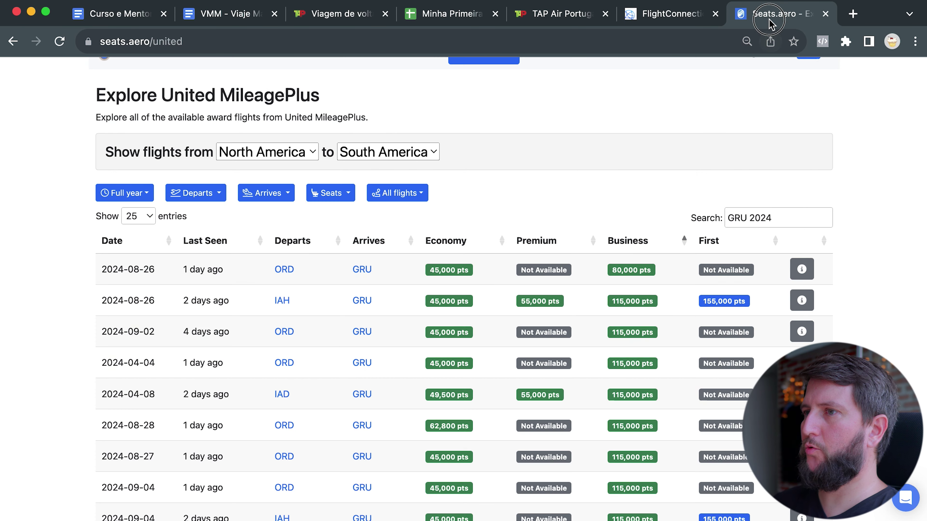
left_click(561, 19)
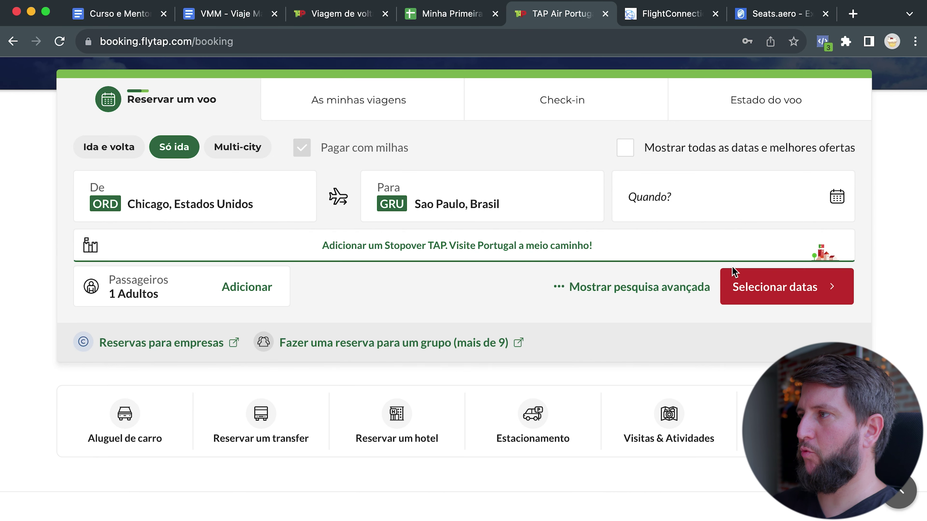
left_click(770, 290)
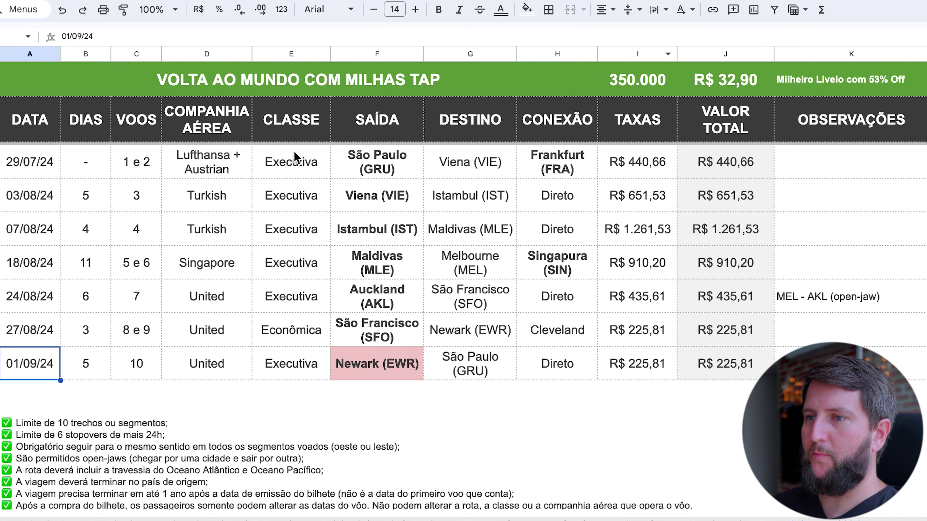
- Set the date of the final leg to São Paulo in the itinerary spreadsheet to 26/08/24
double_click(20, 372)
left_click(63, 394)
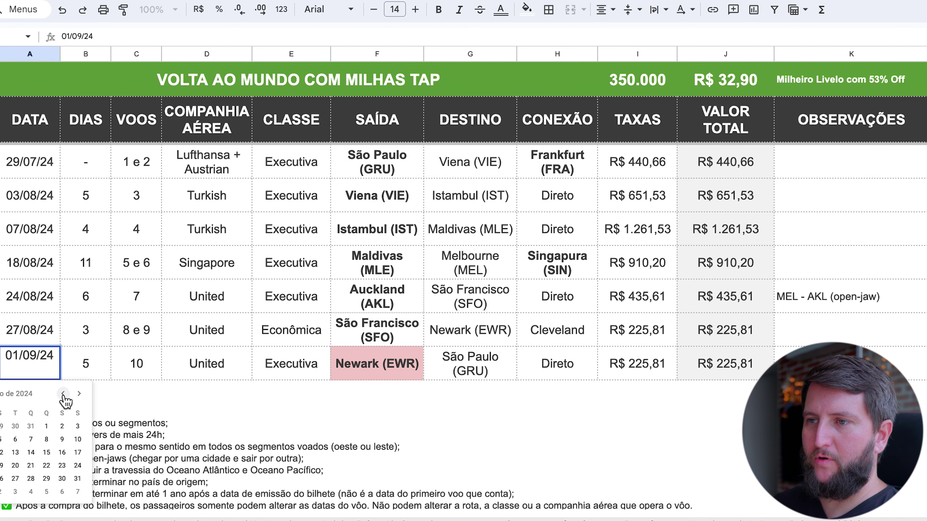
left_click(2, 479)
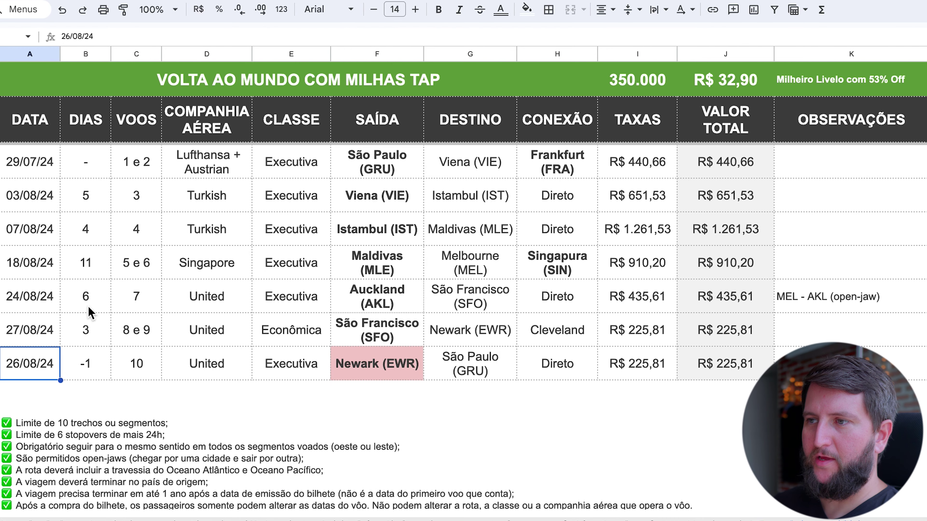
left_click(42, 336)
left_click(40, 354)
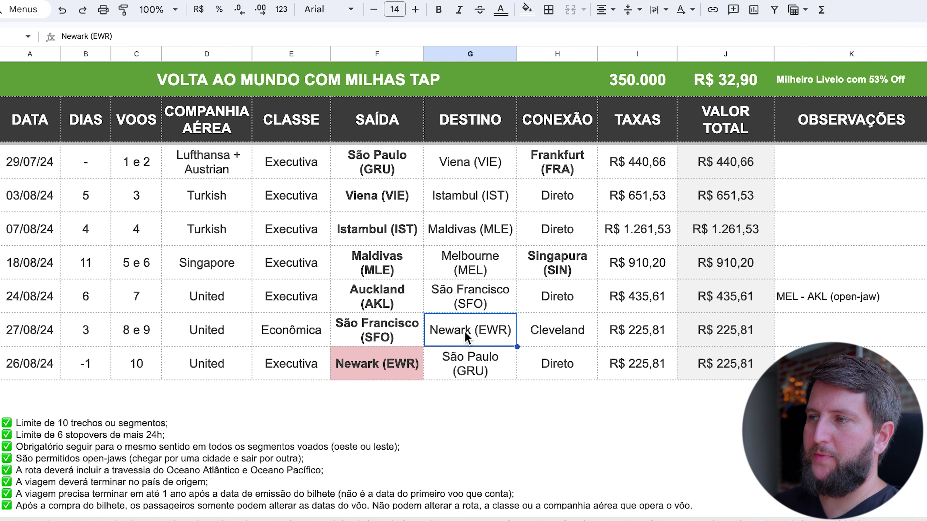
- Change the departure city of the final leg to São Paulo to Chicago (ORD)
left_click(411, 371)
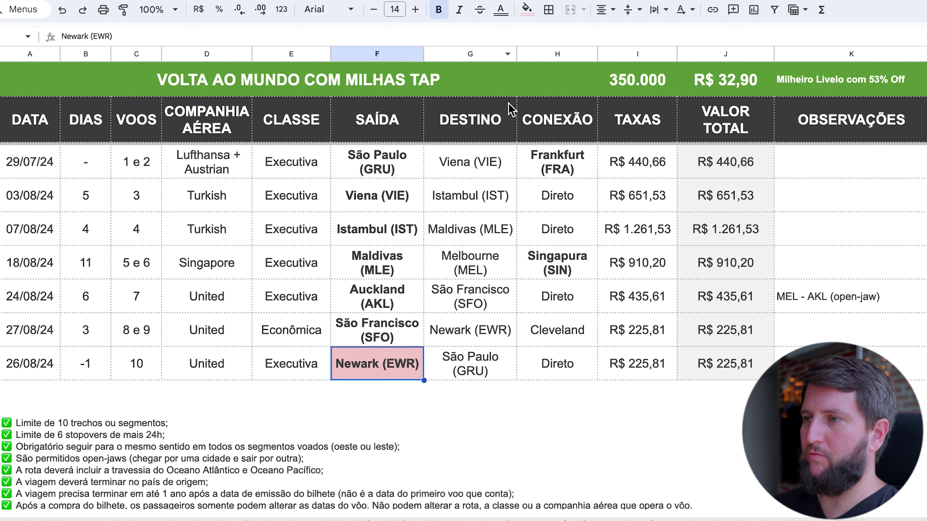
type("Chica")
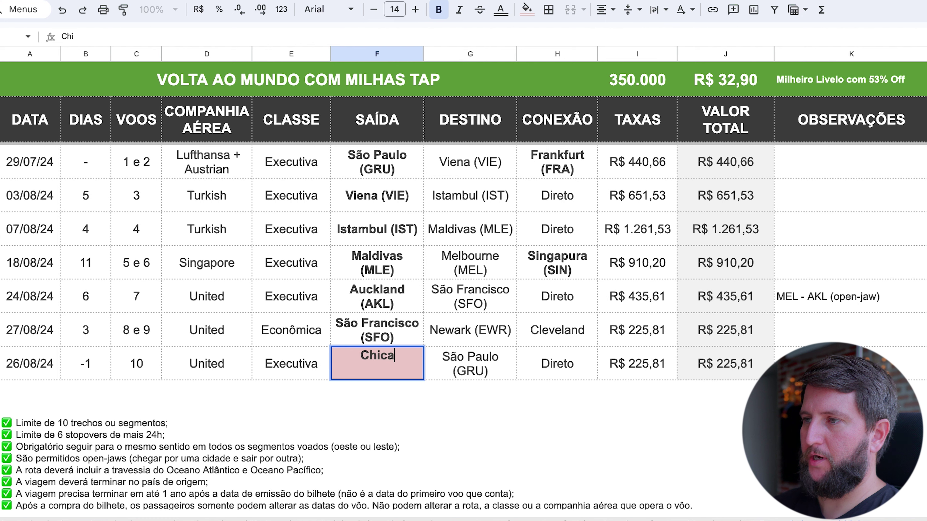
type("go (ORD)")
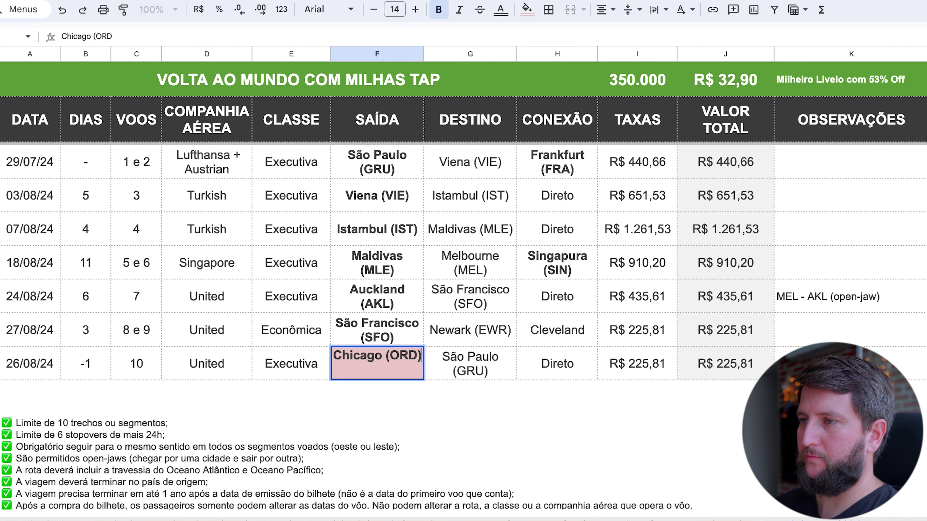
key("Return")
left_click(376, 363)
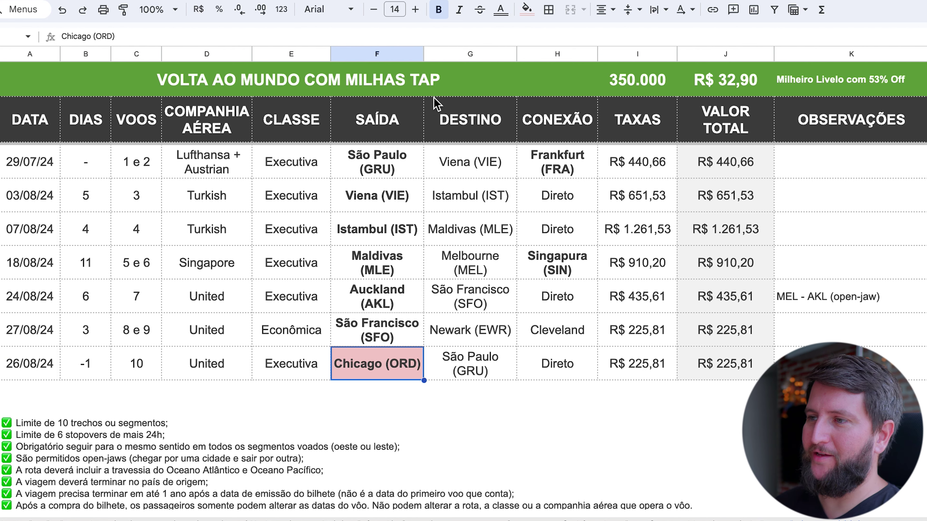
left_click(315, 332)
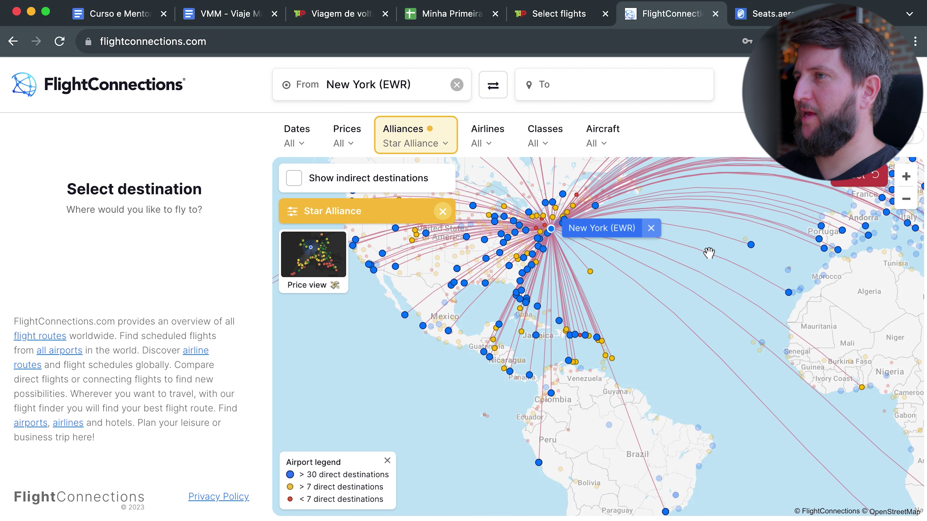
- Look up the direct Star Alliance route from New York (EWR) to São Paulo (GRU), and replace the departure airport with Chicago (ORD)
left_click_drag(711, 277, 684, 260)
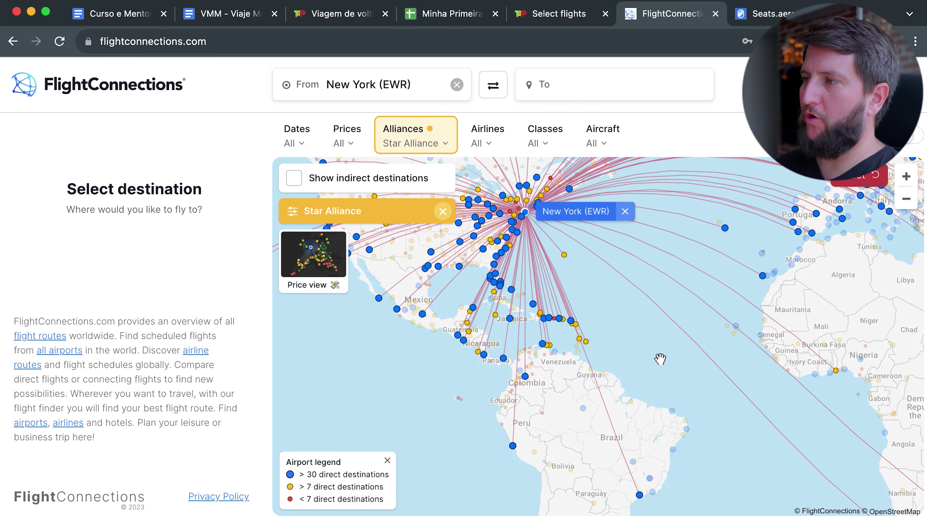
left_click(628, 452)
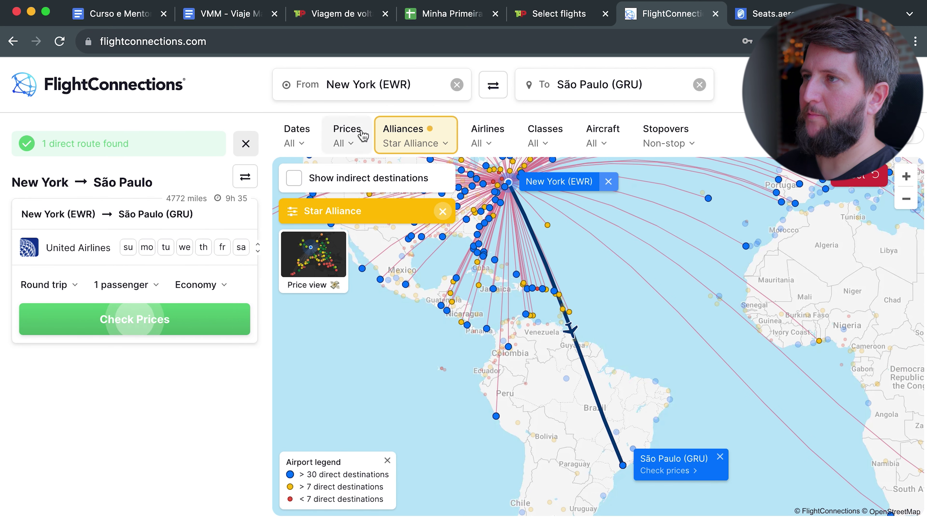
left_click(423, 84)
type("ORD")
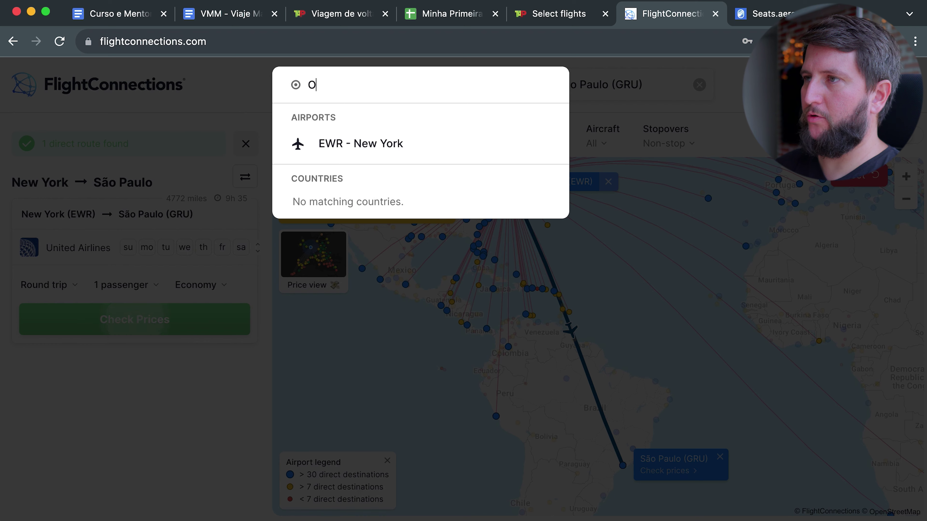
left_click(404, 141)
left_click_drag(684, 252, 692, 260)
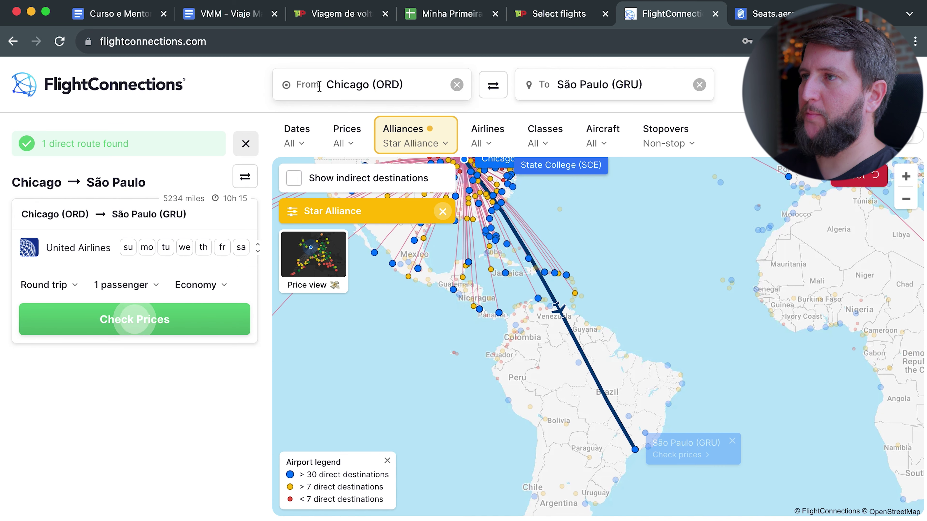
- Clear the destination to view Chicago's Star Alliance routes, and reselect São Paulo (GRU) on the map
left_click(699, 85)
left_click_drag(694, 342, 628, 315)
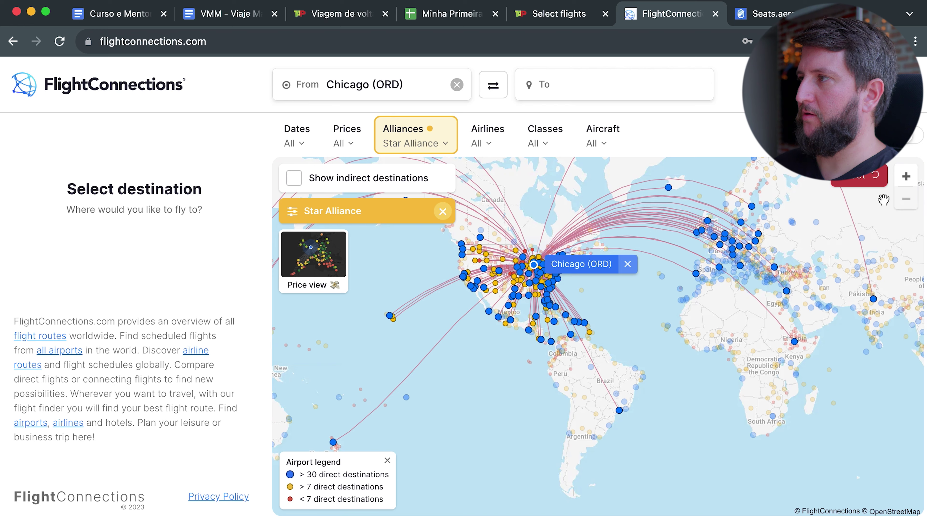
scroll(597, 336, "up", 3)
left_click_drag(654, 257, 691, 281)
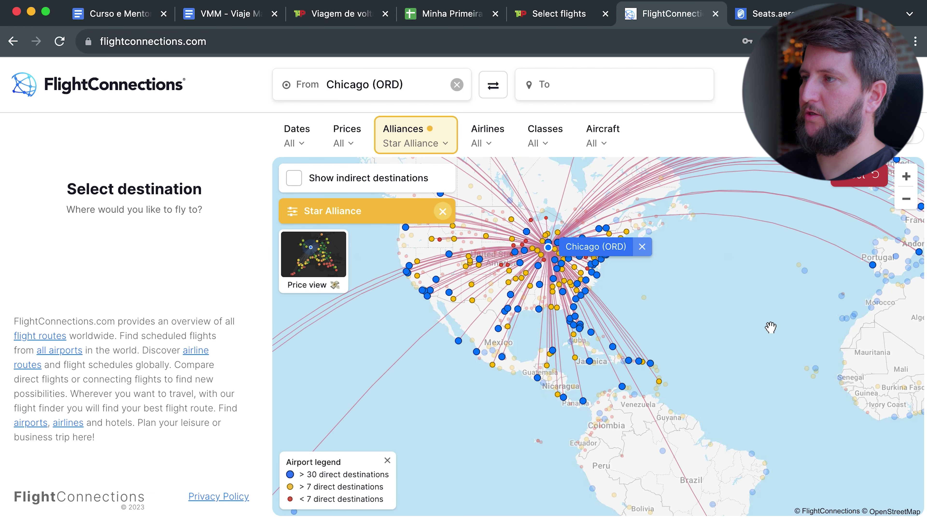
left_click_drag(770, 359, 658, 239)
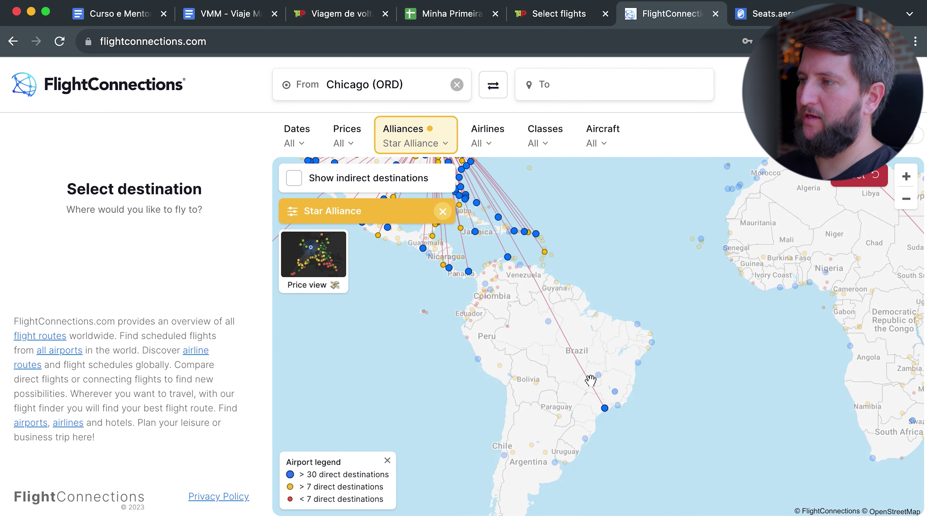
left_click(604, 408)
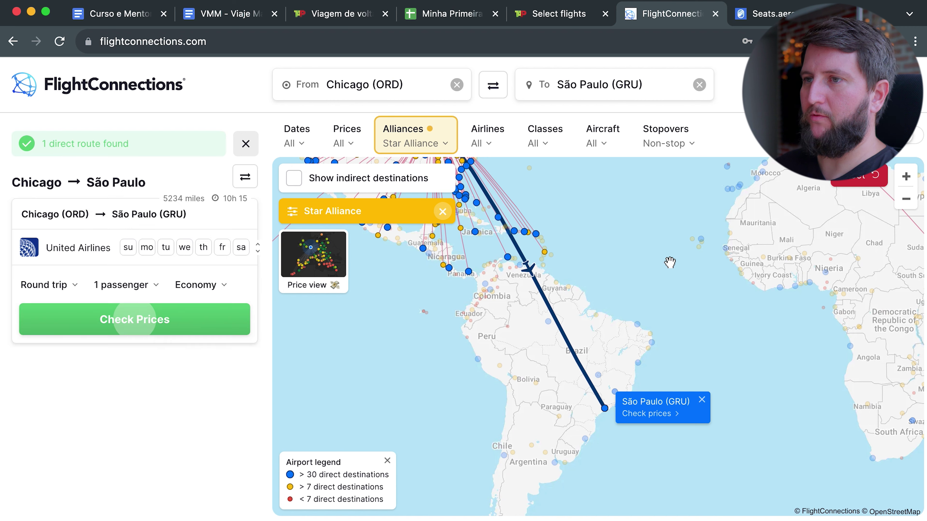
- Examine the Star Alliance routes from Chicago (ORD) across Europe, Africa, Asia, Oceania and the Americas on the world map
left_click_drag(648, 241, 479, 283)
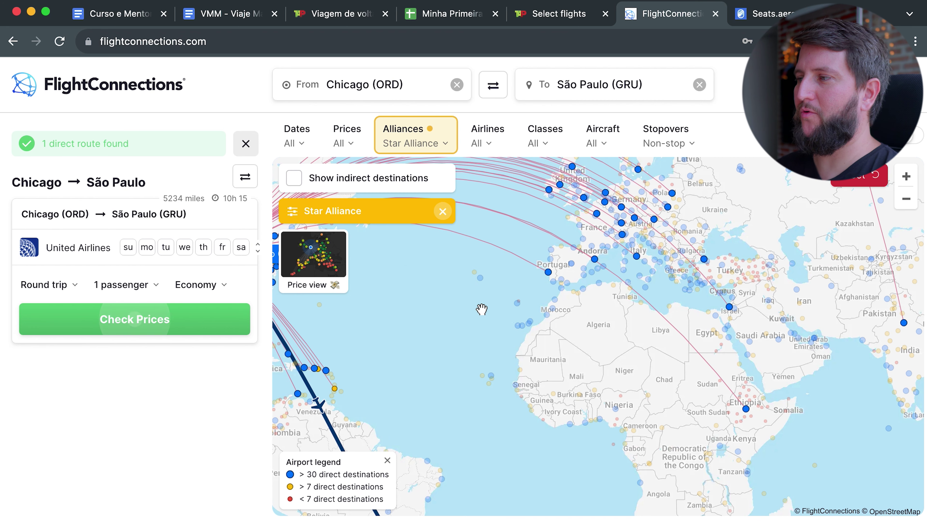
left_click_drag(474, 325, 312, 257)
left_click_drag(751, 376, 620, 323)
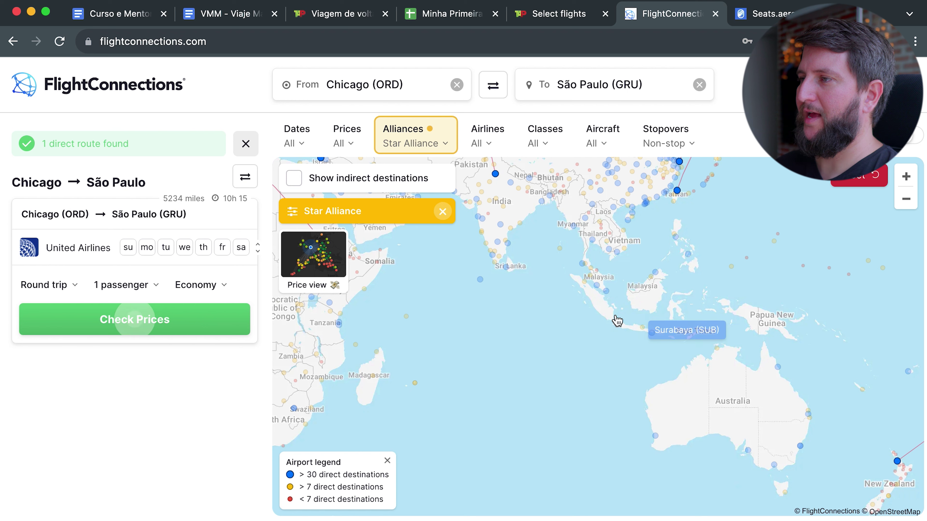
left_click_drag(614, 304, 326, 300)
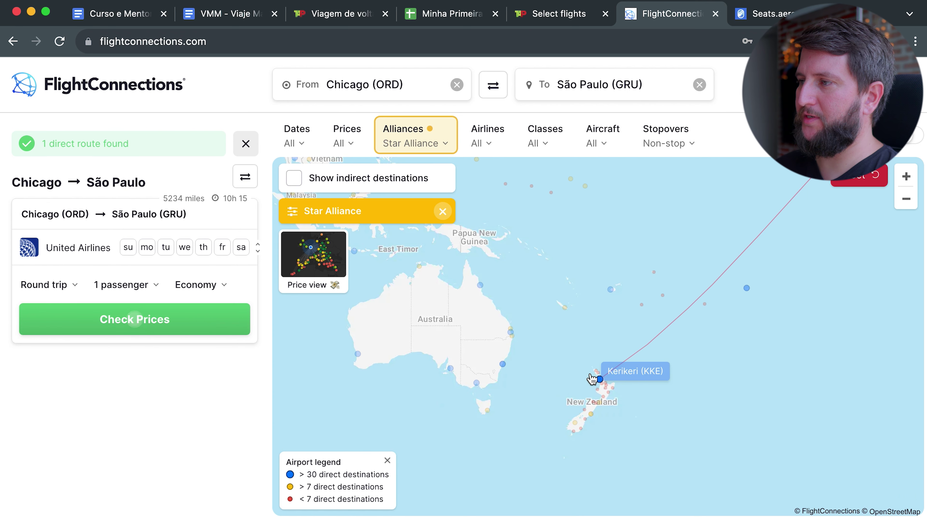
left_click_drag(608, 389, 365, 497)
left_click_drag(642, 258, 552, 329)
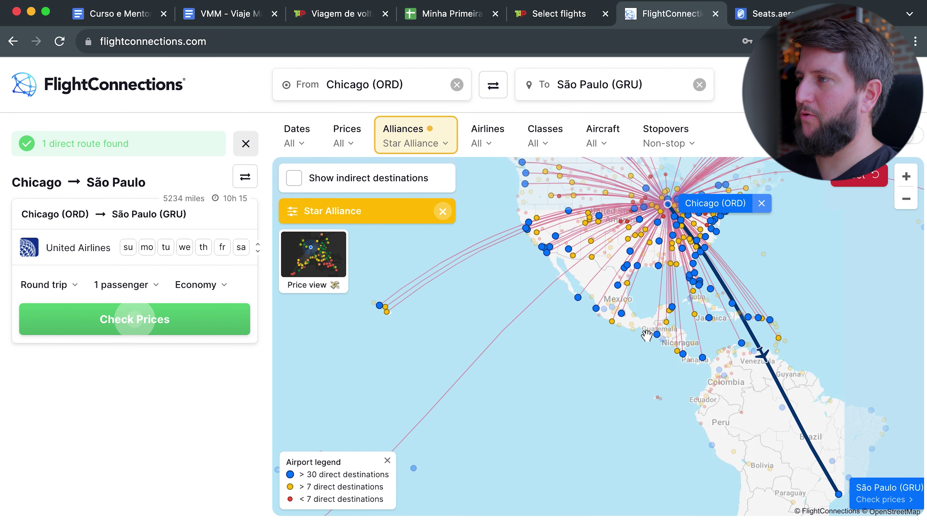
left_click_drag(779, 254, 620, 309)
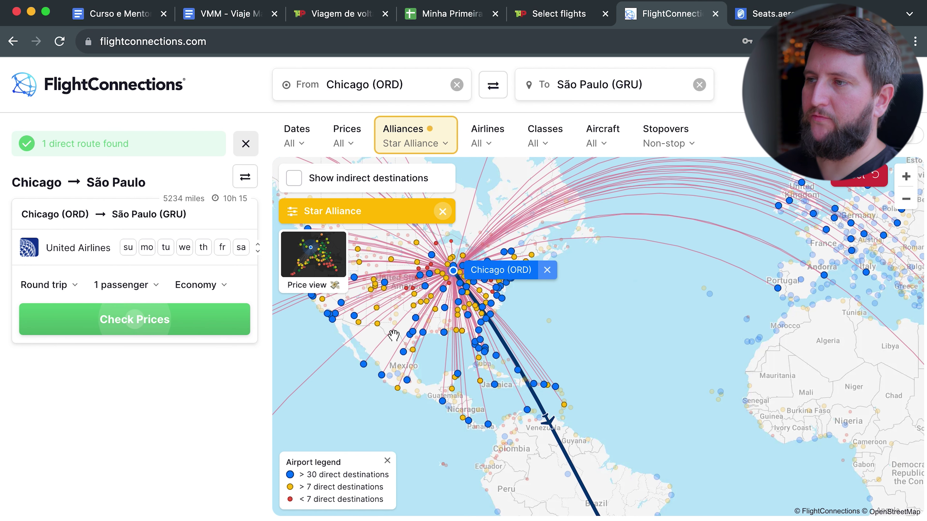
mouse_move(333, 321)
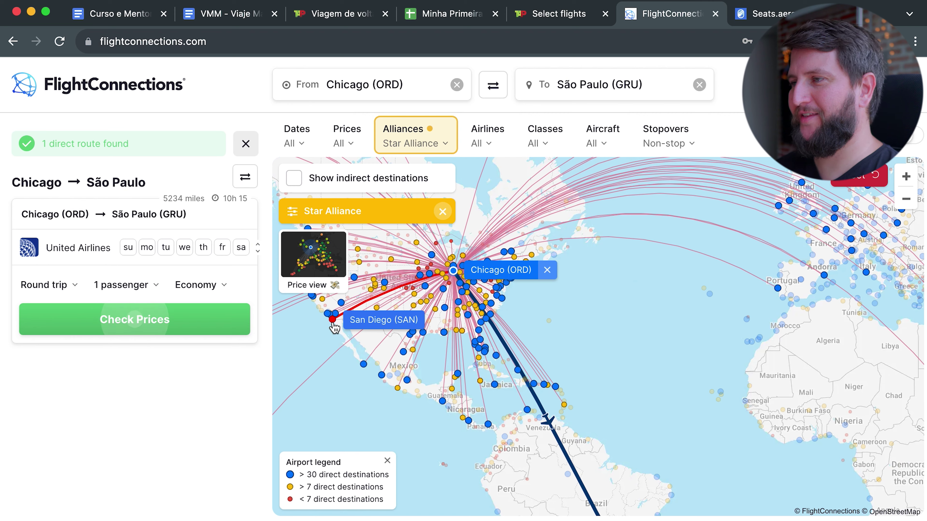
left_click_drag(643, 308, 549, 219)
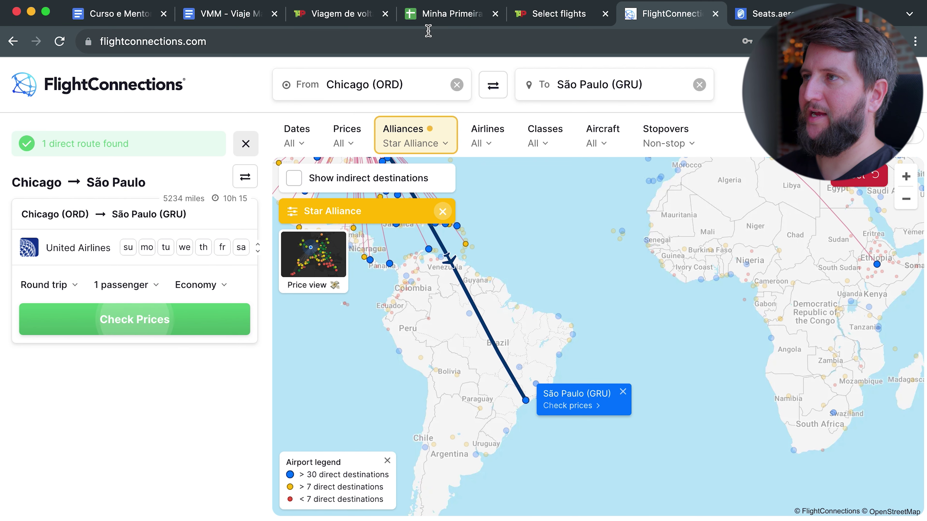
- Switch to the itinerary spreadsheet and review the flight numbering, the Melbourne leg with its Singapore connection, and the MEL - AKL open-jaw note
left_click(436, 18)
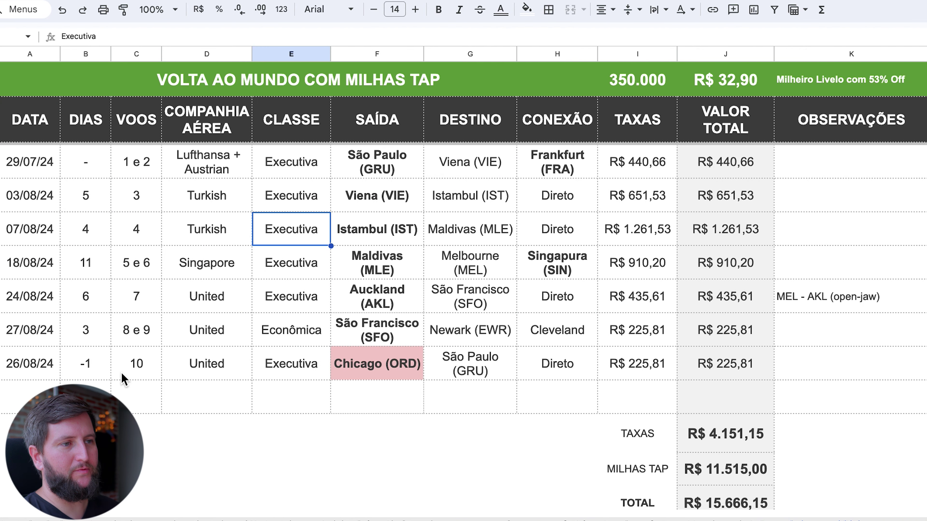
left_click(147, 373)
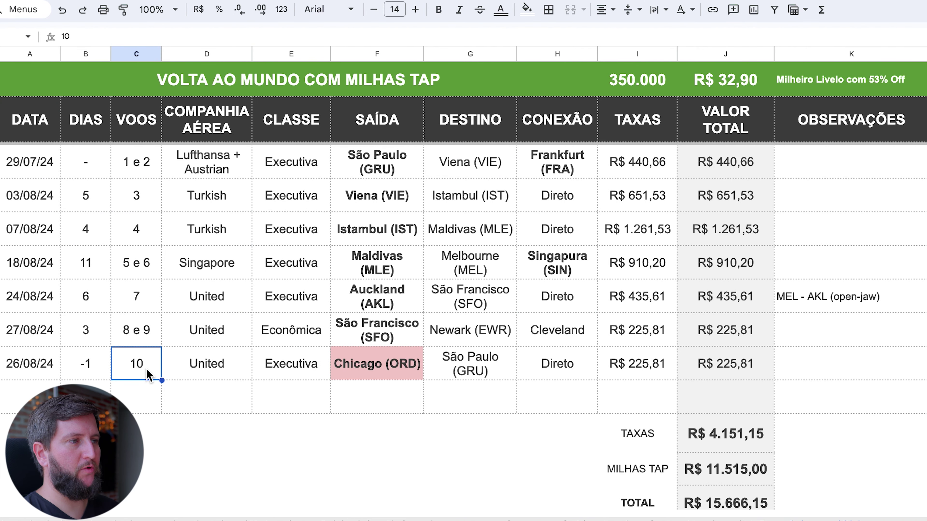
left_click(448, 276)
left_click(548, 267)
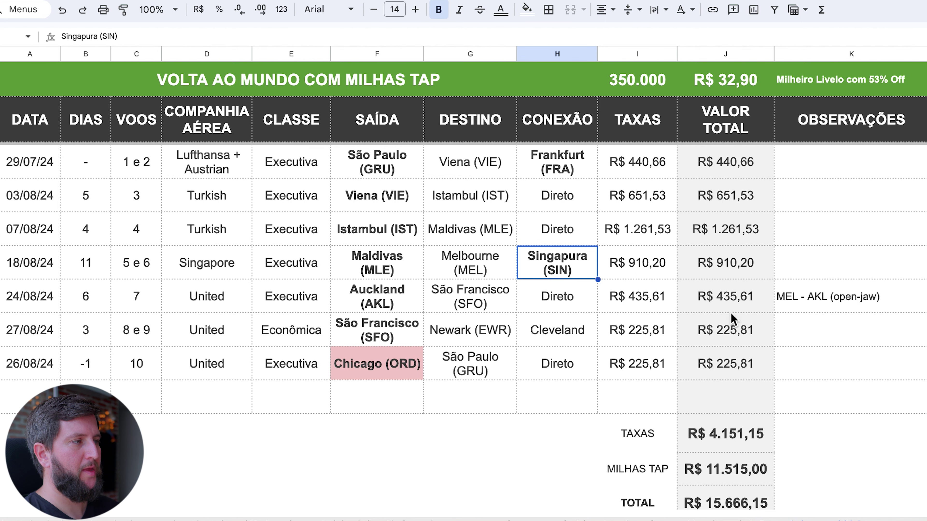
left_click(841, 303)
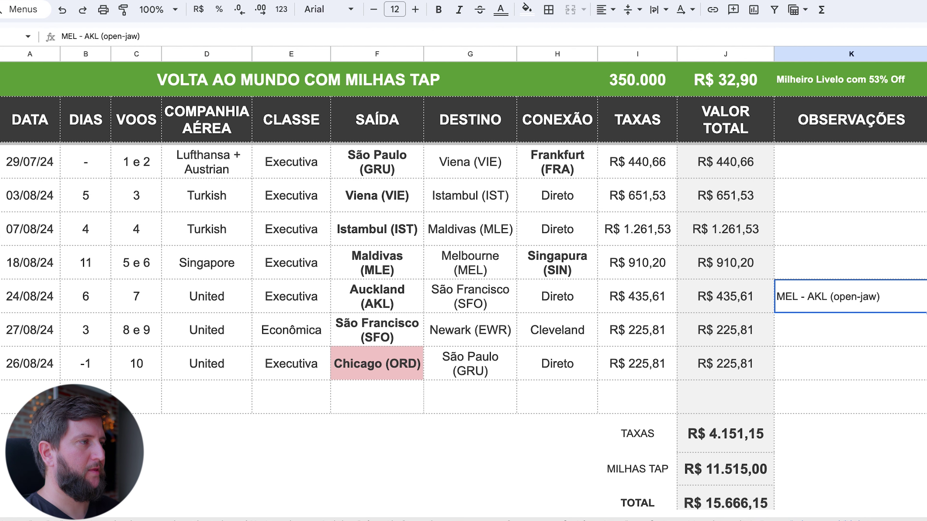
- Examine the TAP miles cost formula together with the total miles and the price per thousand miles it uses
scroll(463, 328, "down", 4)
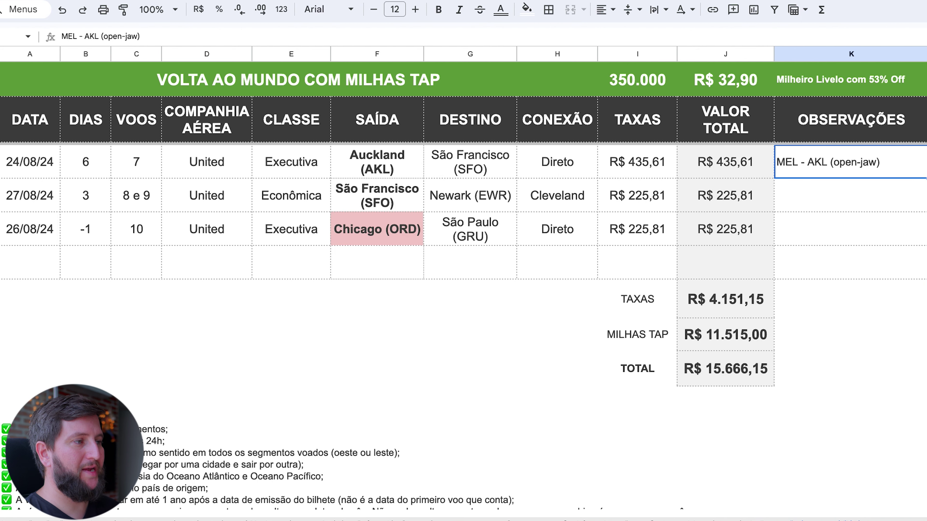
left_click(756, 343)
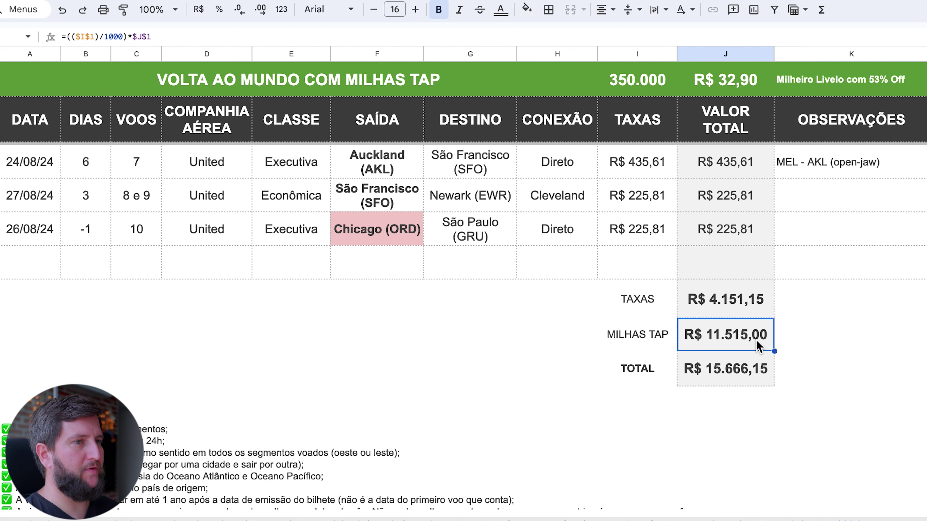
left_click(644, 80)
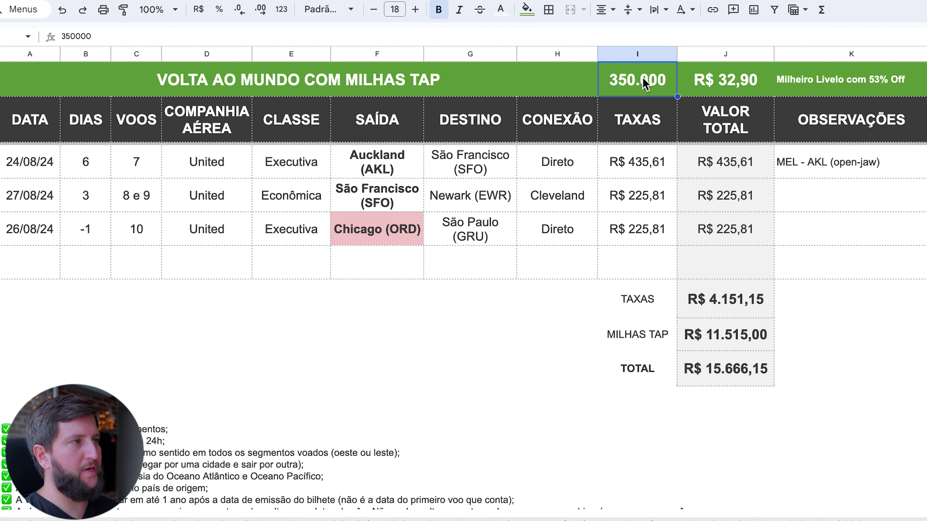
left_click(726, 80)
left_click(744, 335)
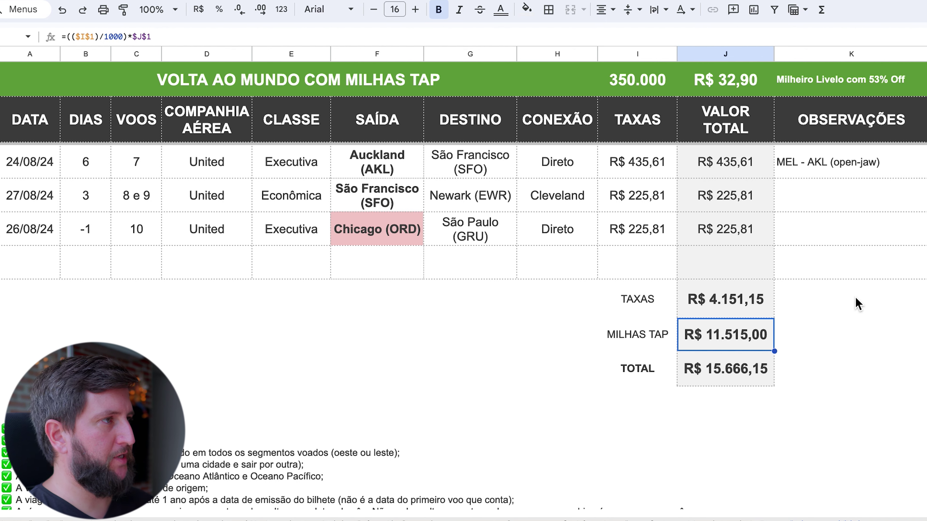
left_click(744, 91)
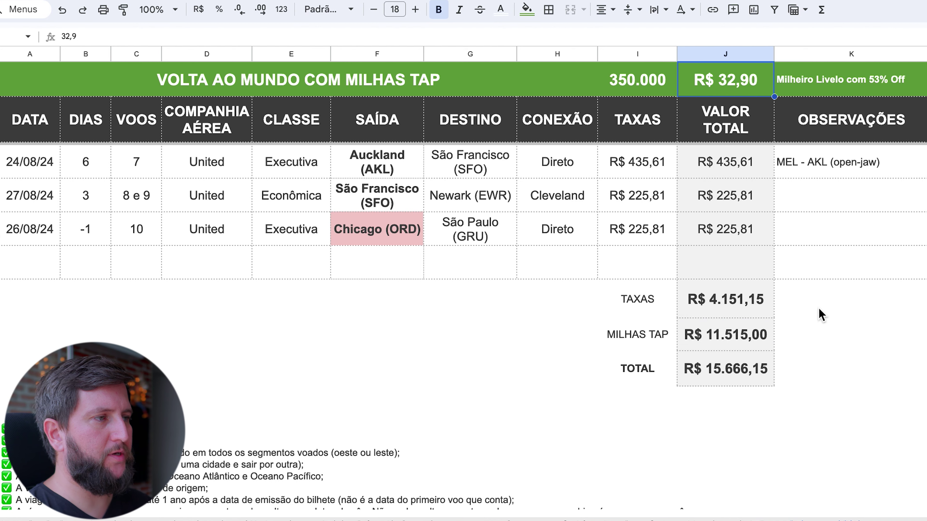
- Check the taxes sum against the total value of every leg, and inspect the formulas for the miles cost and trip total
left_click(766, 301)
scroll(803, 298, "up", 4)
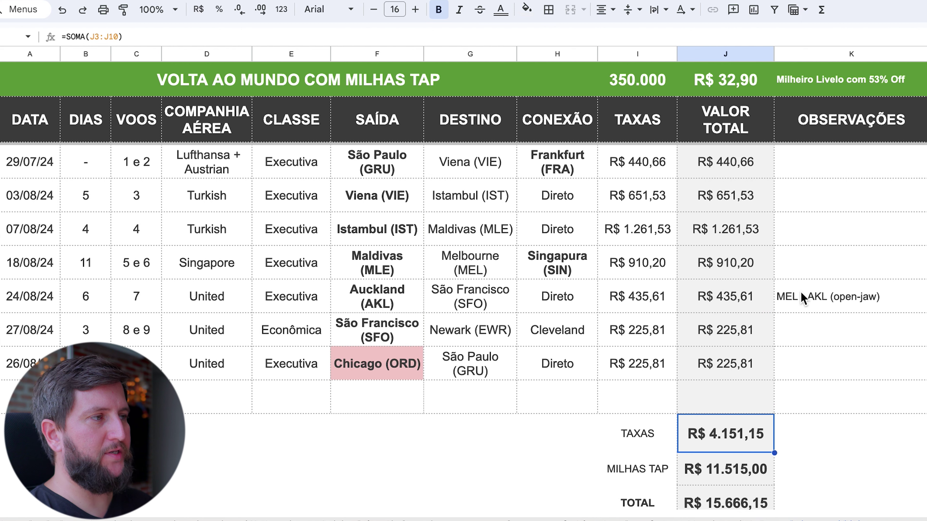
left_click_drag(703, 166, 714, 351)
scroll(828, 280, "down", 3)
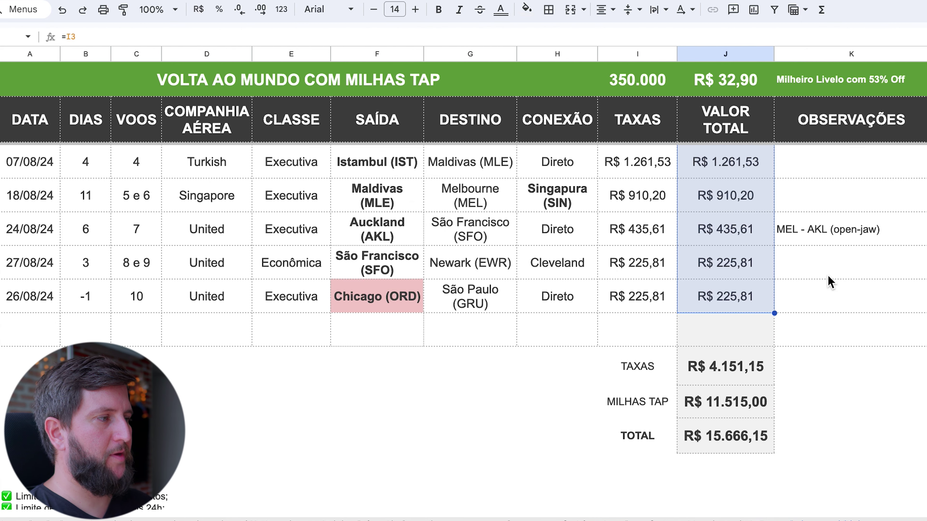
left_click(752, 336)
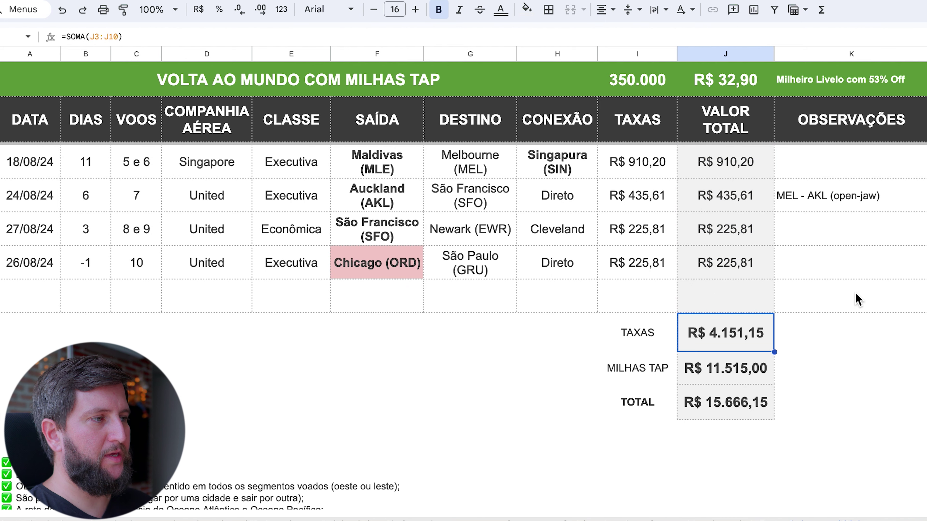
left_click(765, 368)
left_click(753, 410)
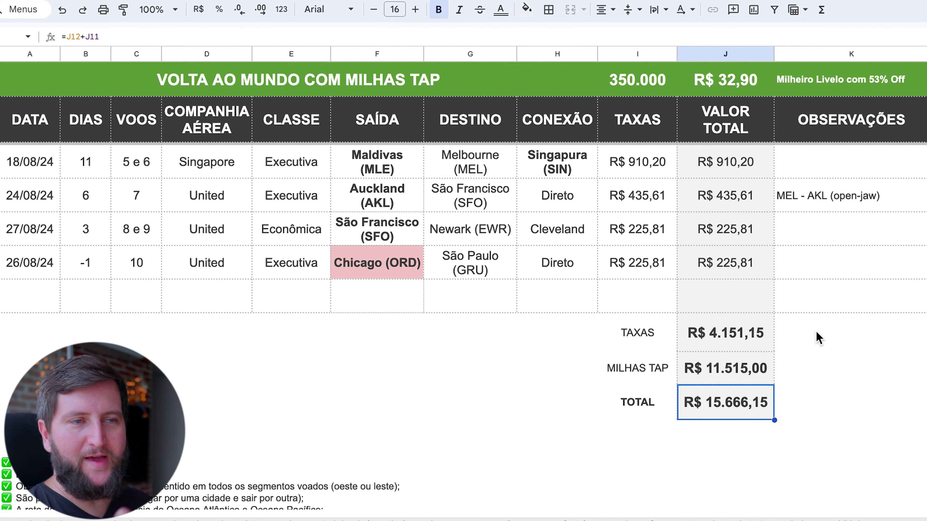
scroll(818, 338, "up", 3)
scroll(818, 338, "down", 3)
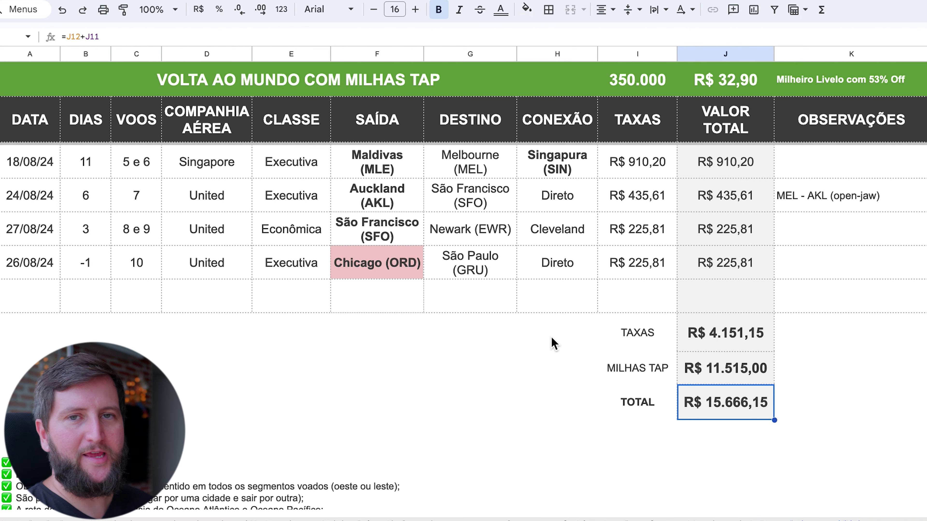
left_click(548, 345)
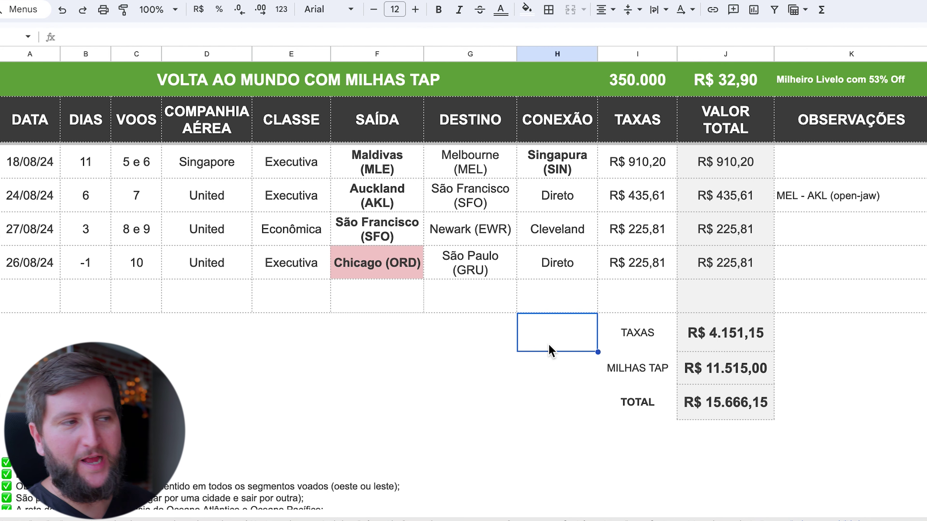
scroll(530, 342, "up", 3)
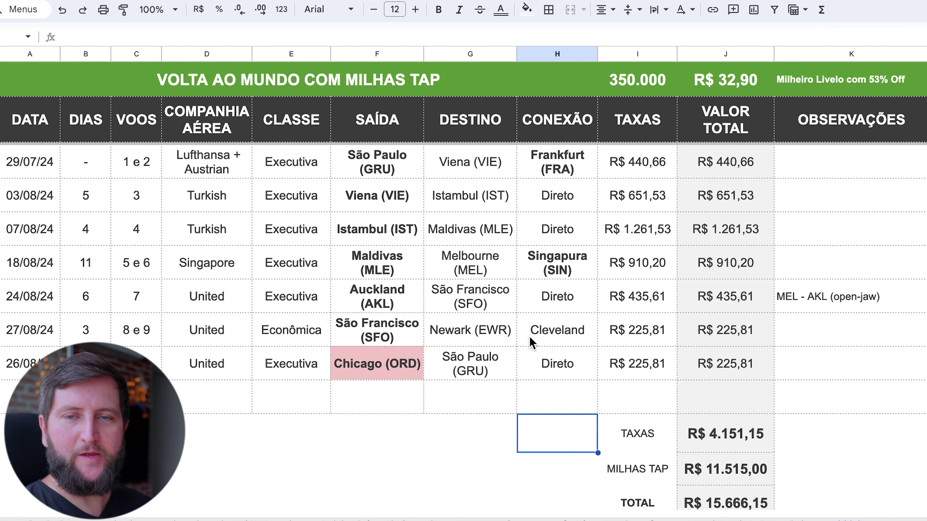